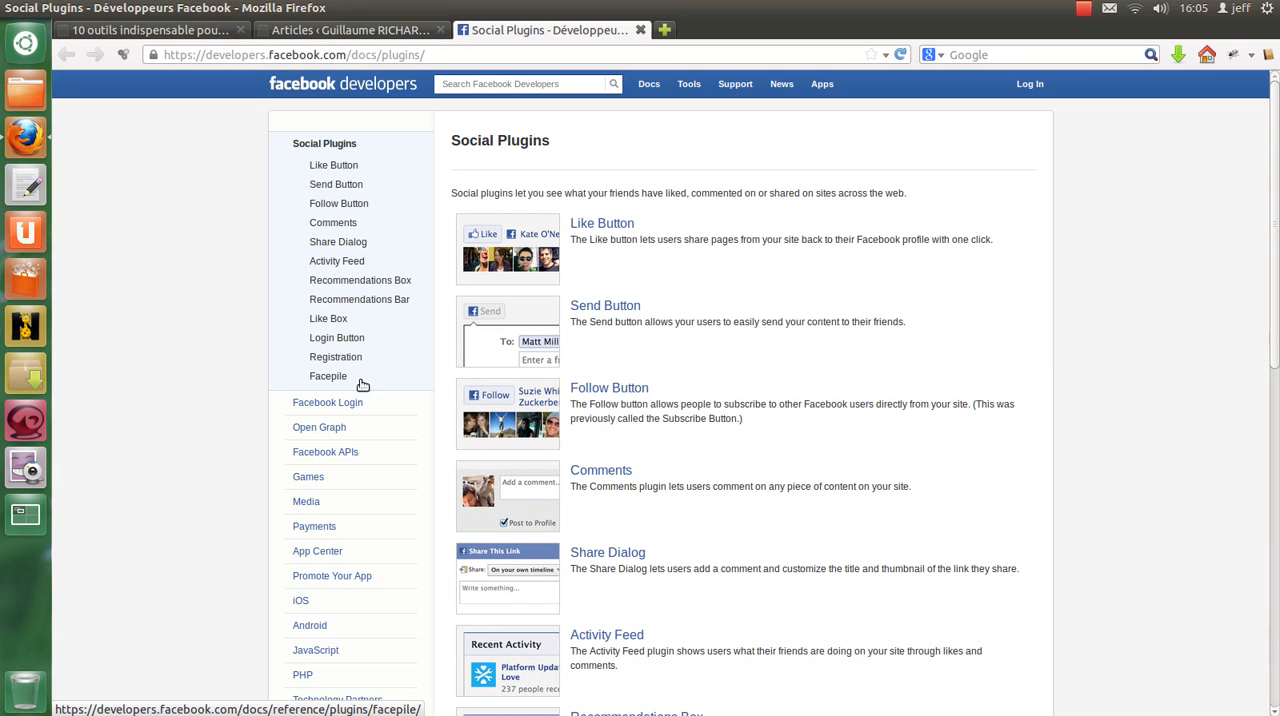
# Step: Open the Like Button plugin's documentation in a new browser tab and switch to it
pyautogui.click(340, 167)
pyautogui.rightClick(340, 167)
pyautogui.click(358, 173)
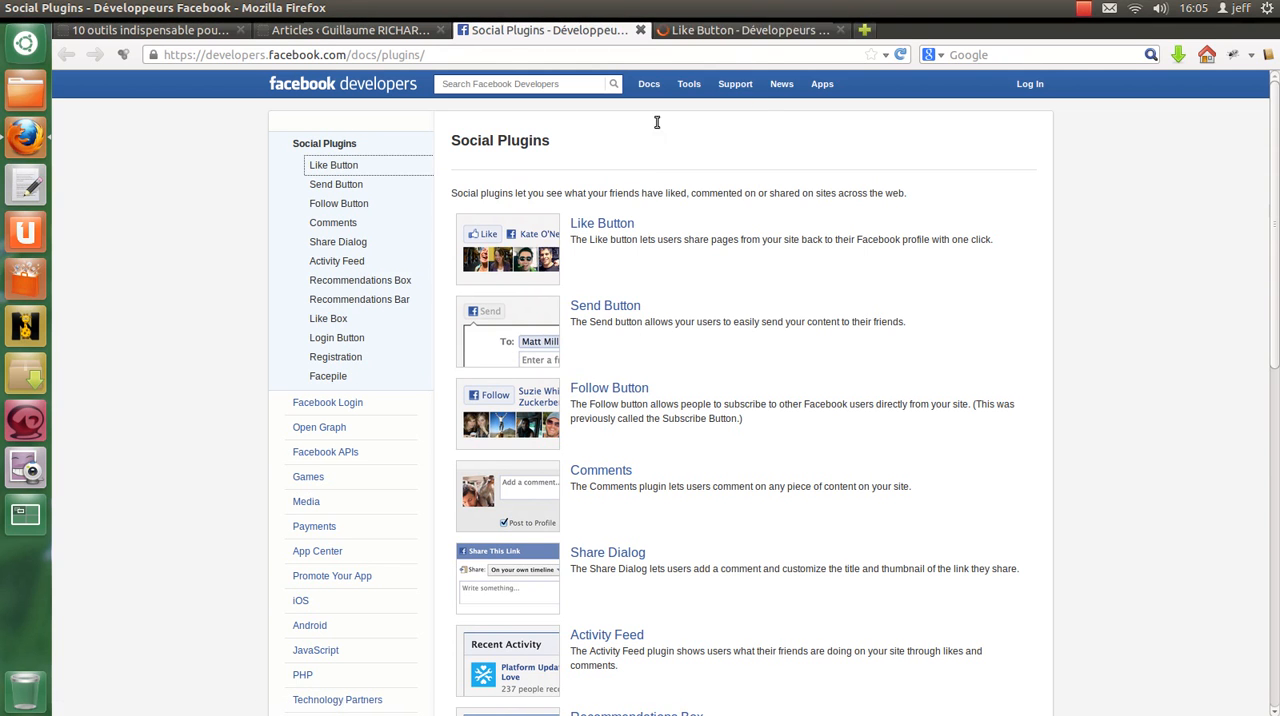
pyautogui.click(725, 34)
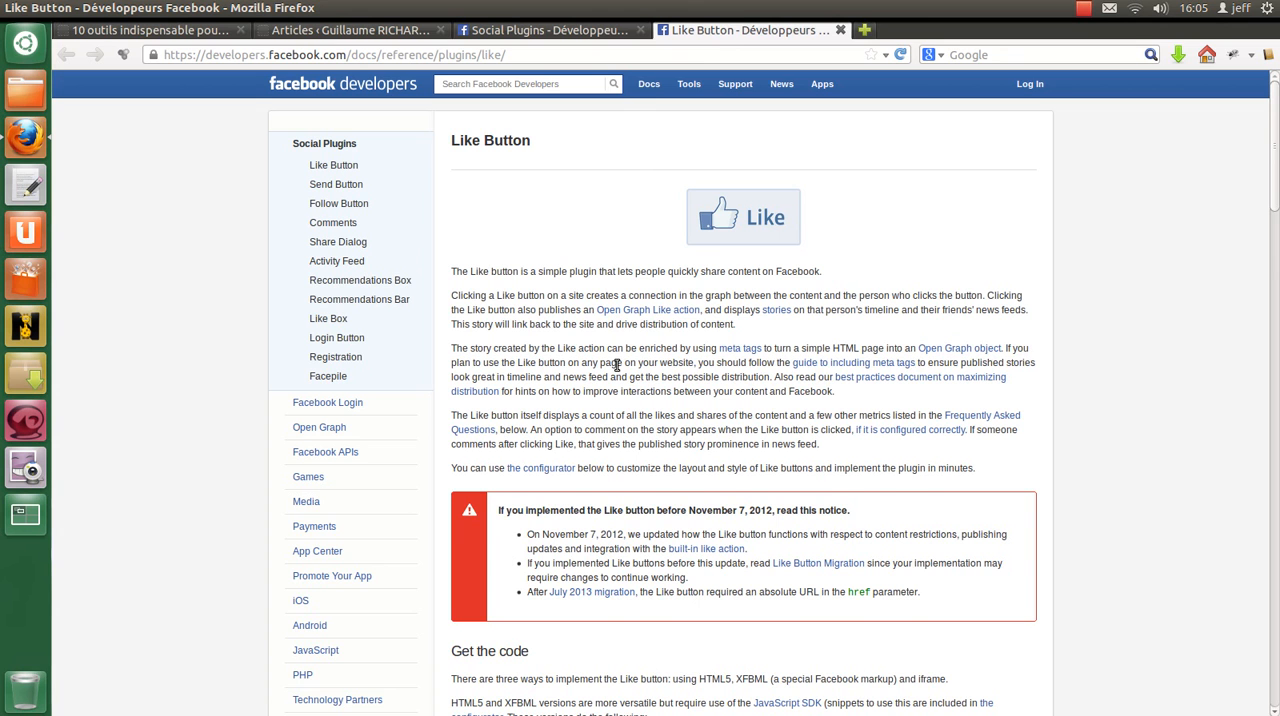
# Step: Examine the Like Button documentation down to its Configurator, along with the blog article the button is intended for
pyautogui.scroll(-1, 669, 392)
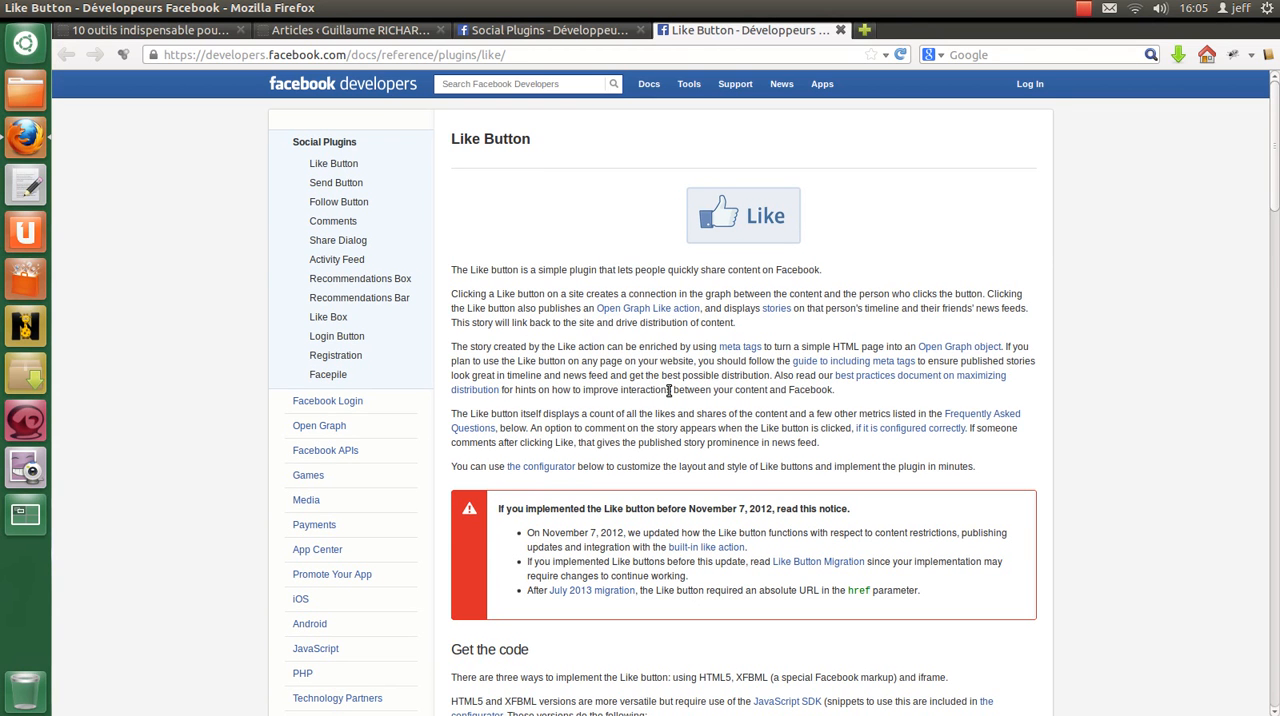
pyautogui.scroll(-5, 669, 391)
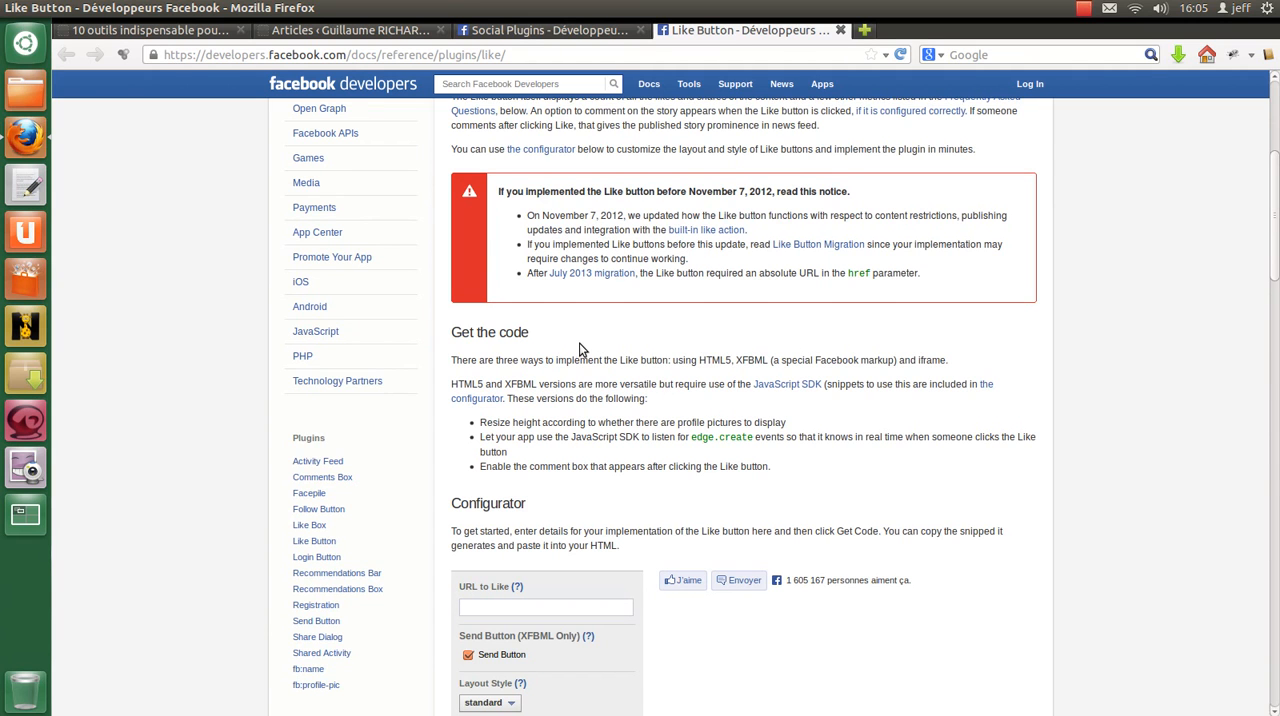
pyautogui.scroll(-1, 581, 349)
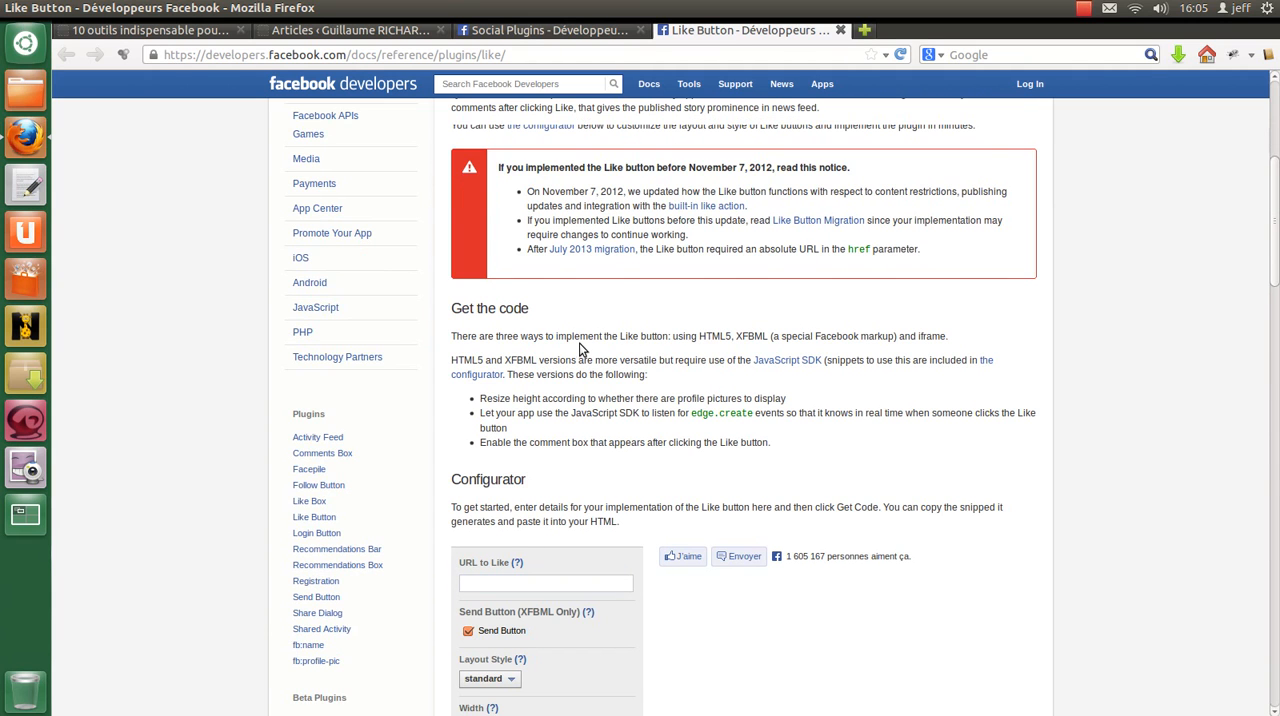
pyautogui.scroll(-3, 581, 349)
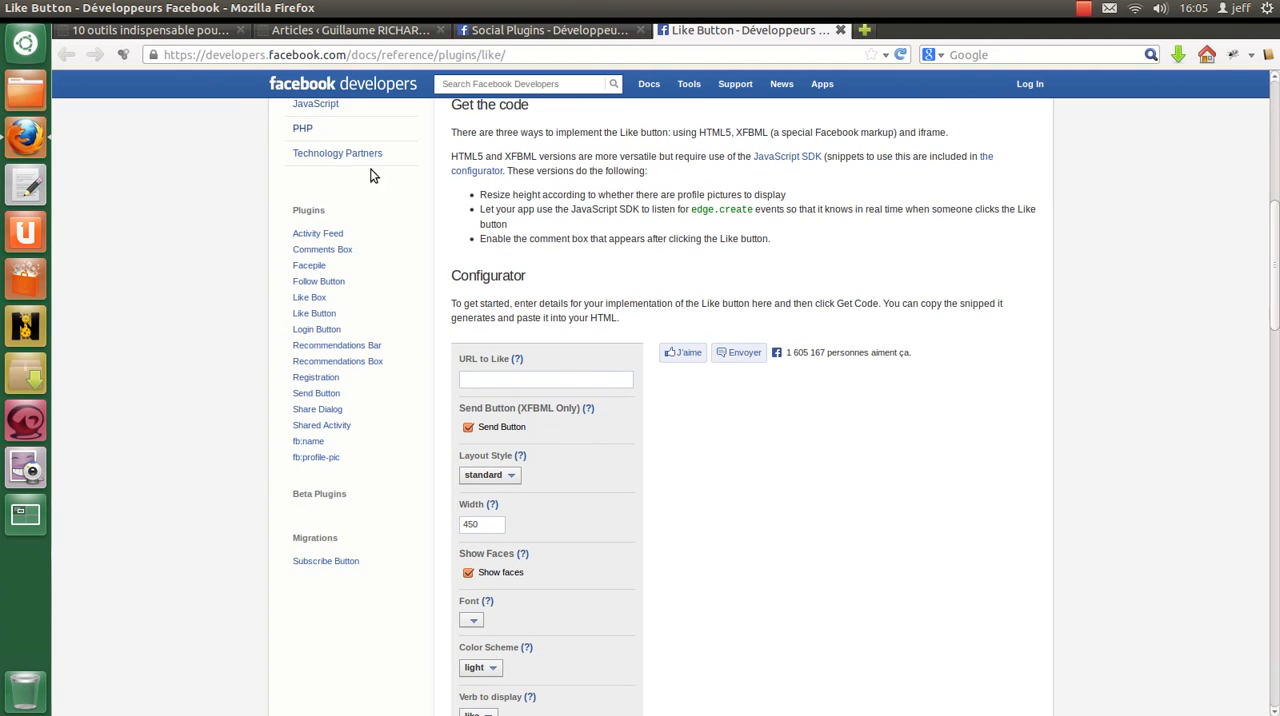
pyautogui.click(140, 32)
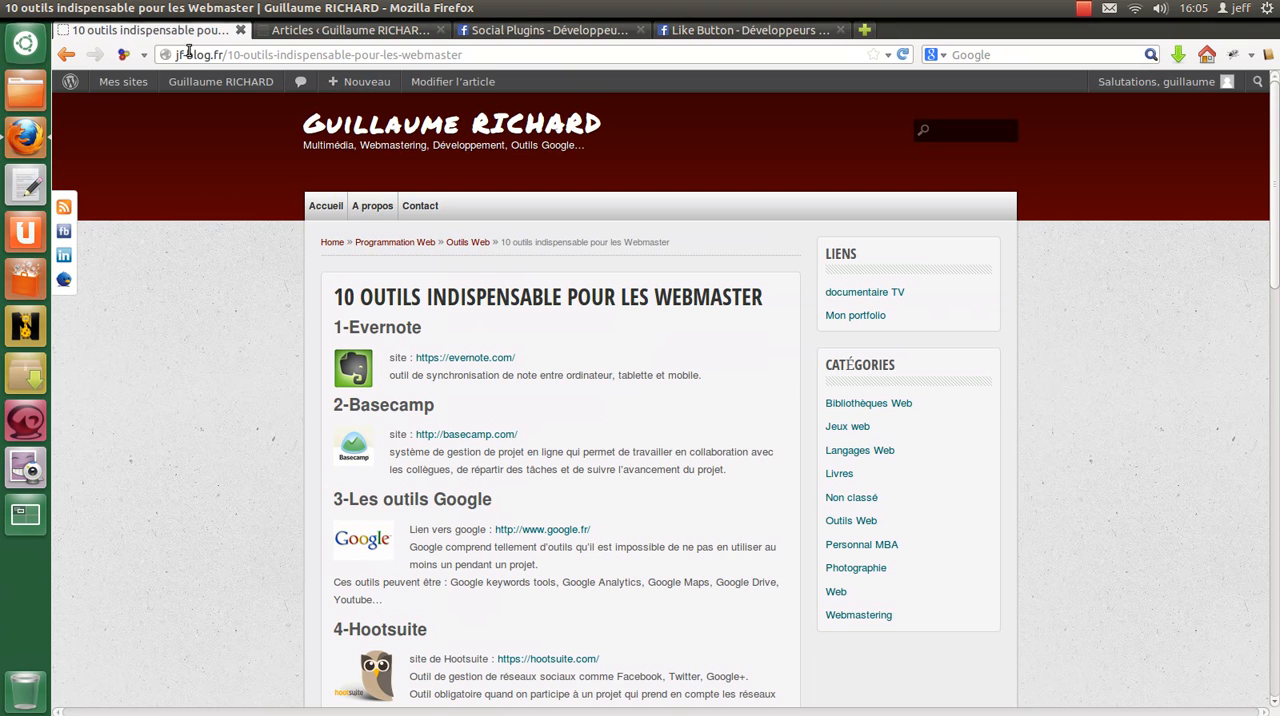
pyautogui.moveTo(237, 84)
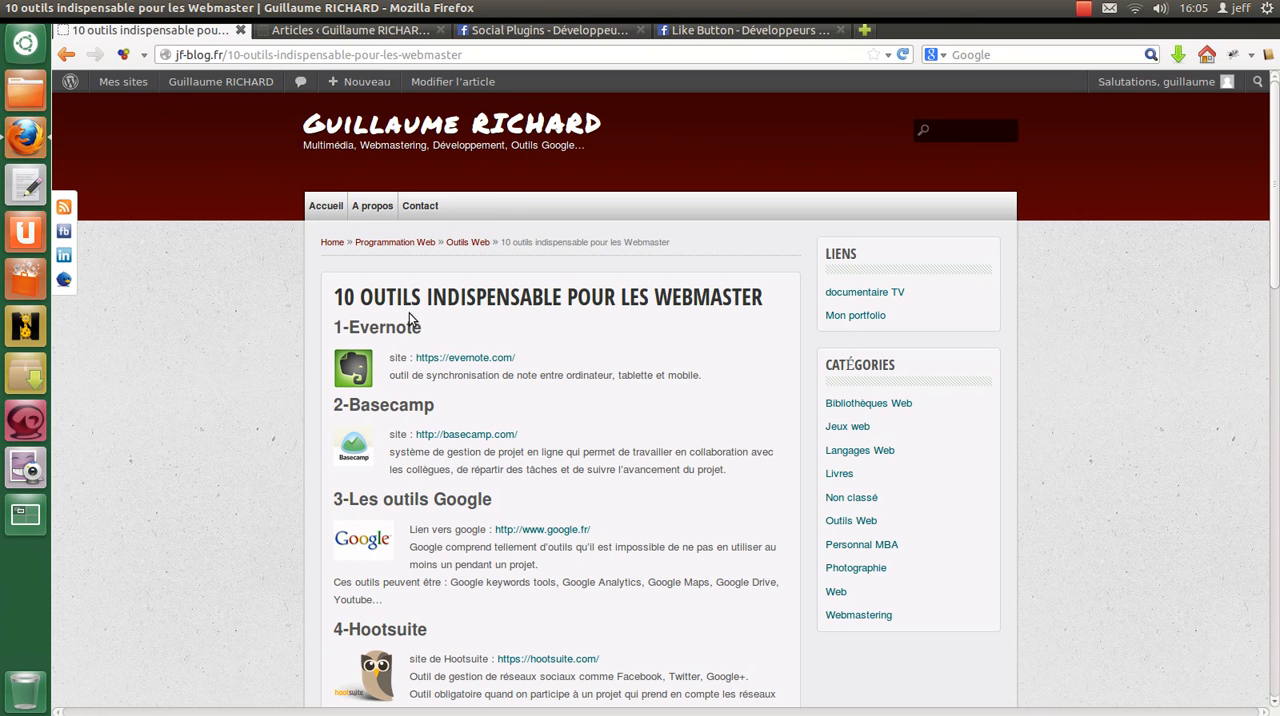
pyautogui.click(766, 34)
pyautogui.scroll(-2, 716, 247)
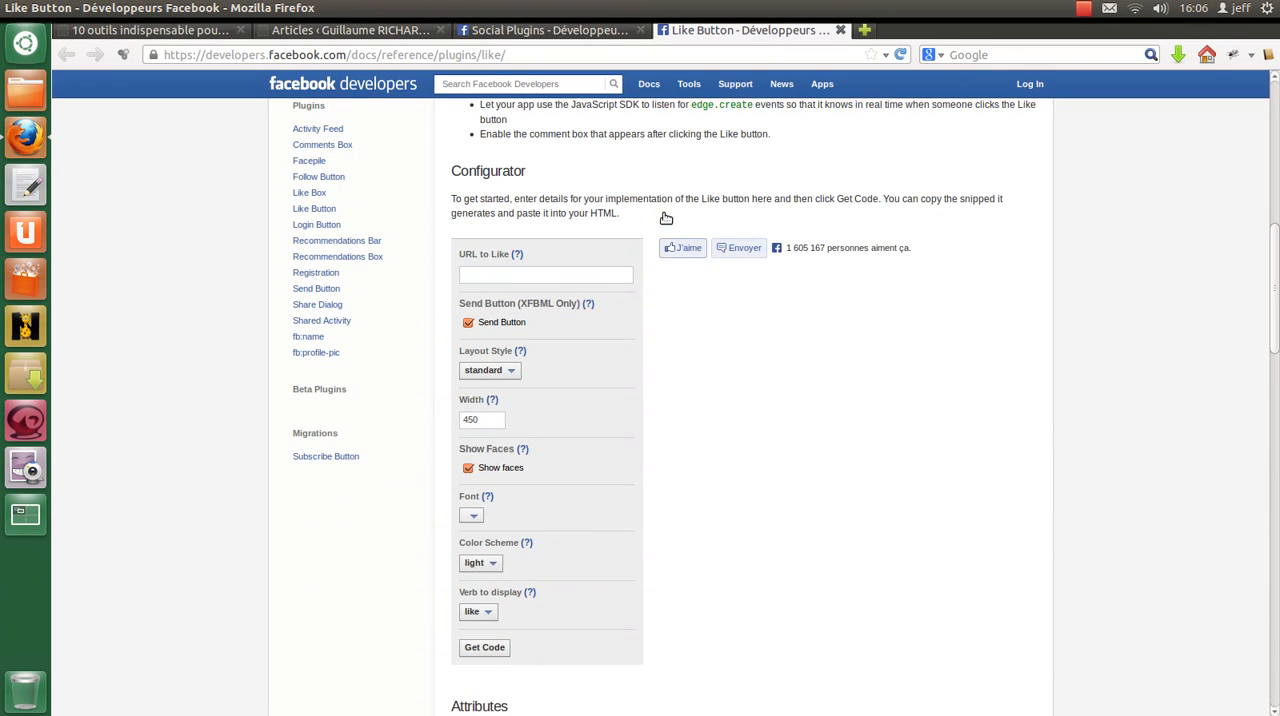
pyautogui.scroll(1, 502, 185)
pyautogui.moveTo(454, 184); pyautogui.dragTo(535, 190)
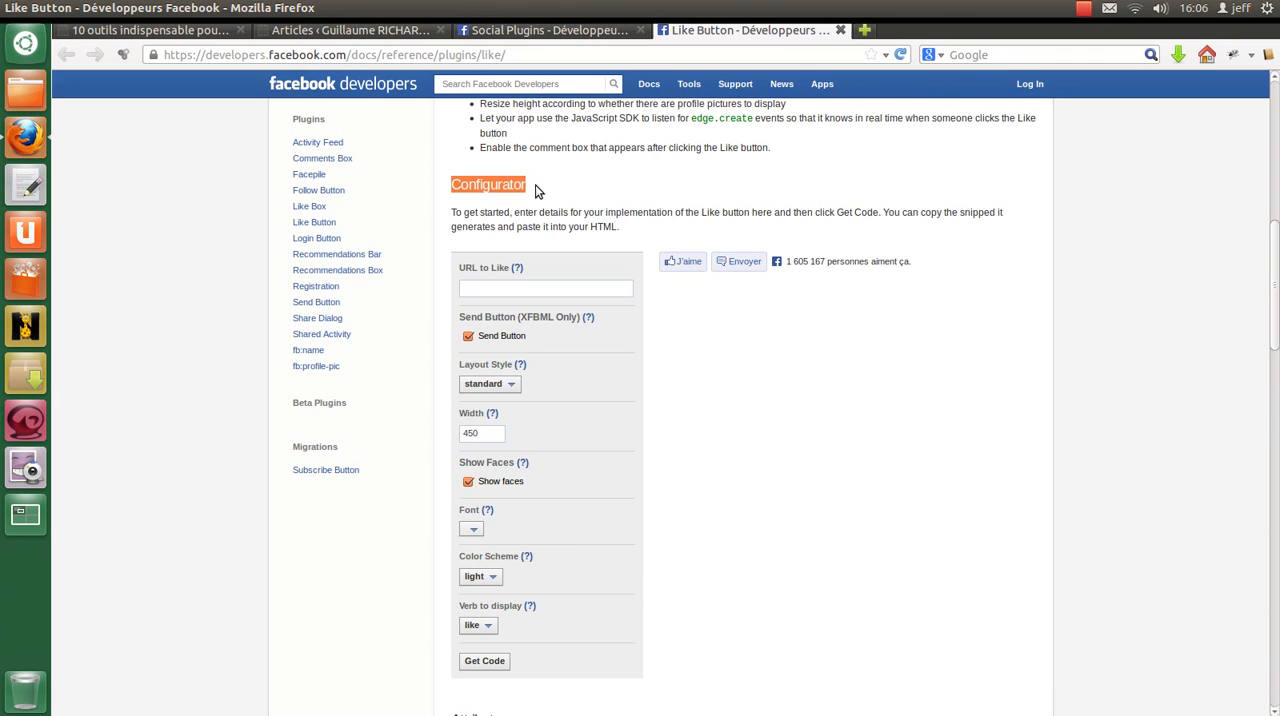
pyautogui.click(511, 202)
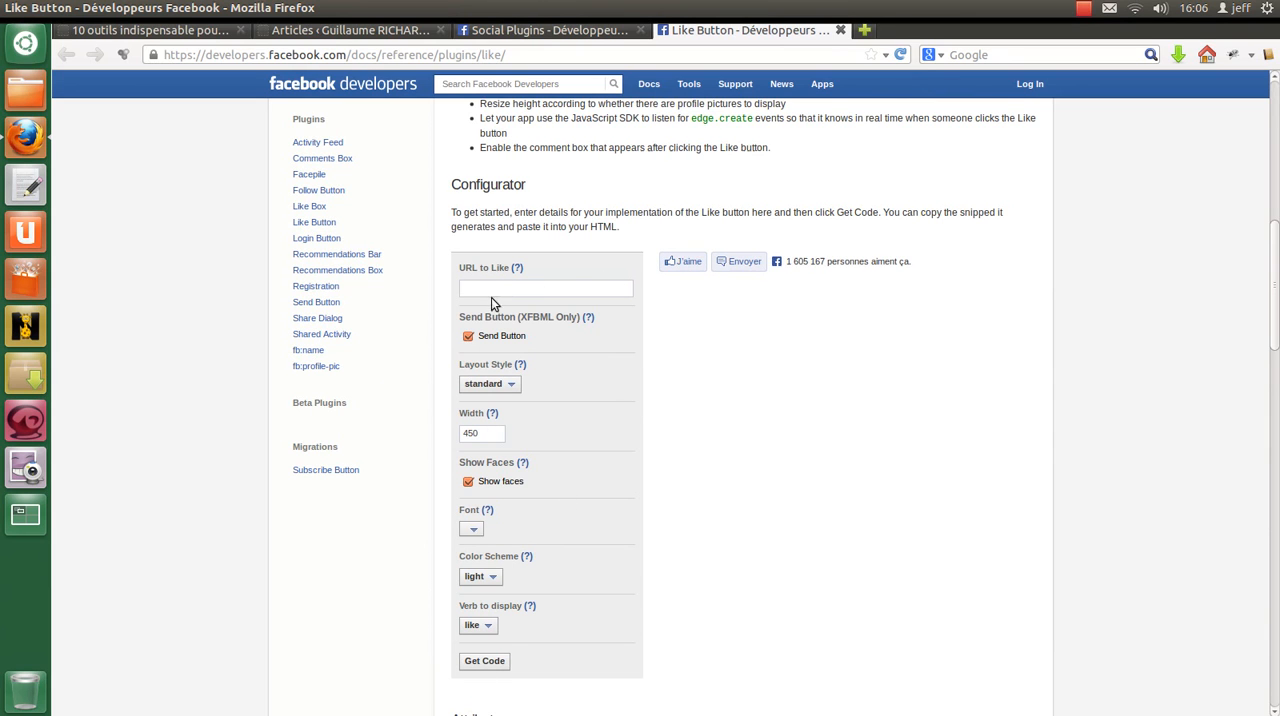
pyautogui.moveTo(518, 269)
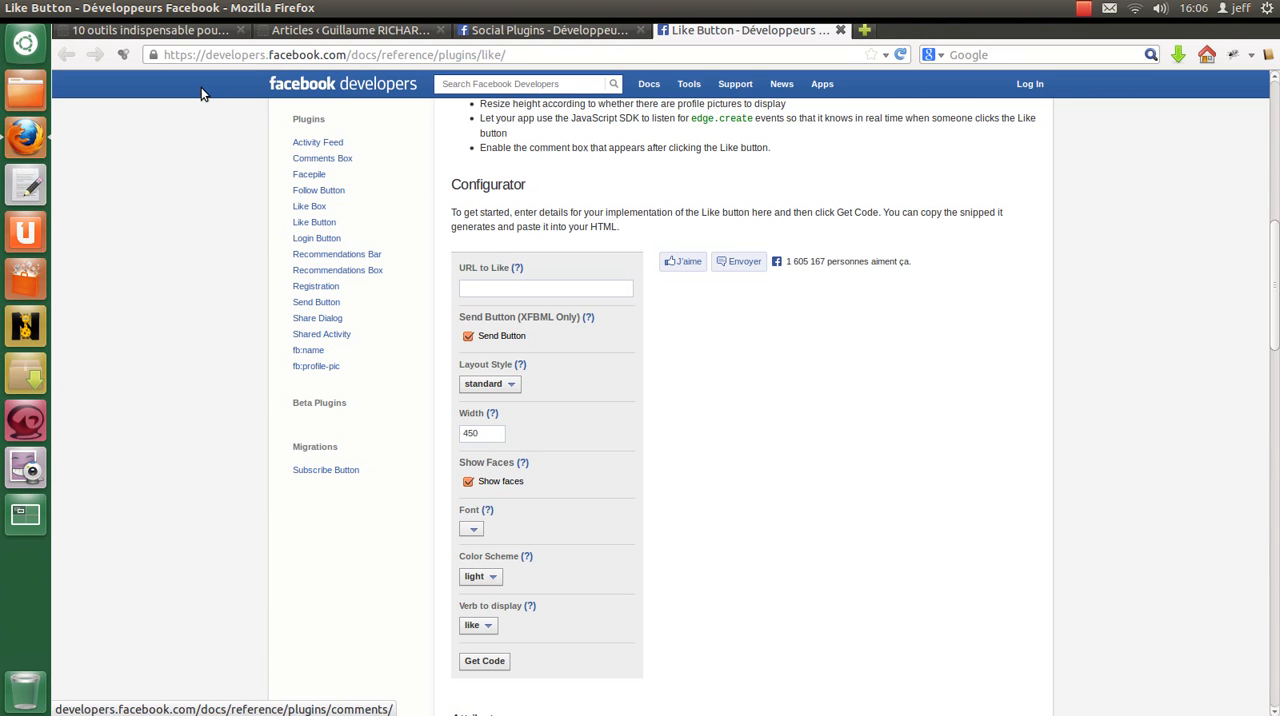
# Step: Copy the address jf-blog.fr/10-outils-indispensable-pour-les-webmaster from the article into the configurator's URL to Like, and disable the Send Button
pyautogui.click(180, 30)
pyautogui.click(360, 57)
pyautogui.click(737, 32)
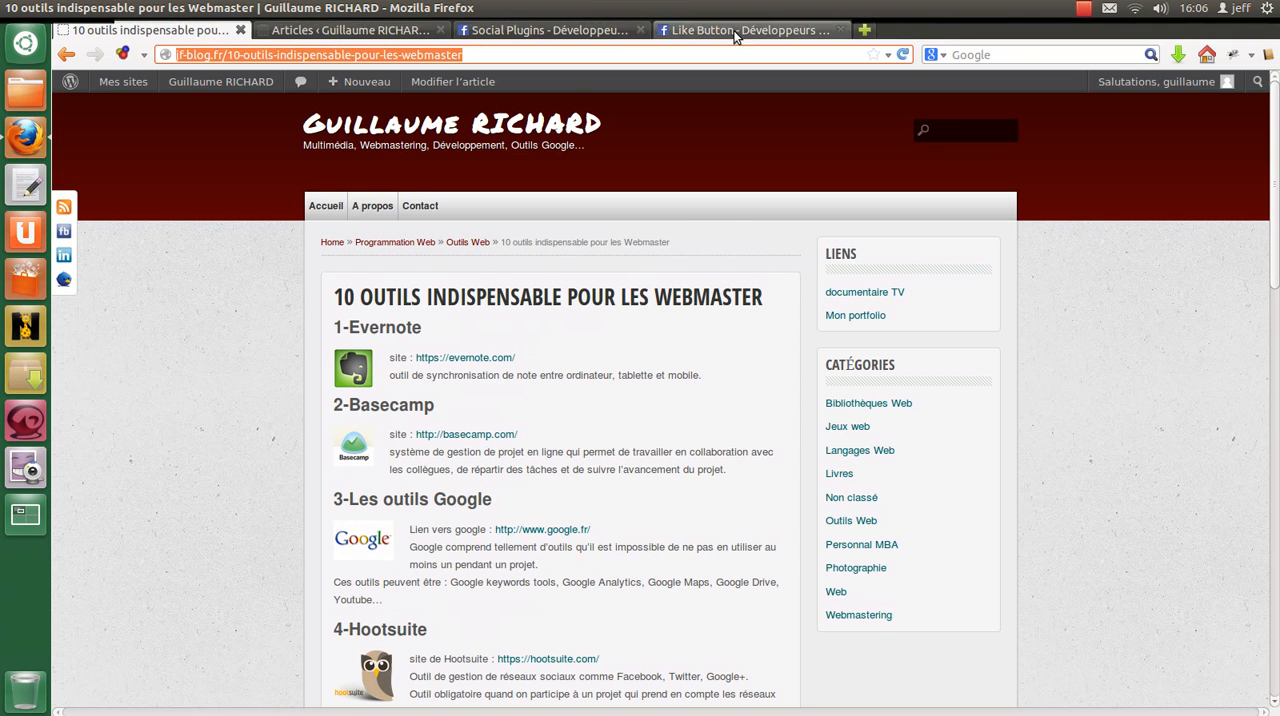
pyautogui.click(564, 289)
pyautogui.hotkey('ctrl', 'v')
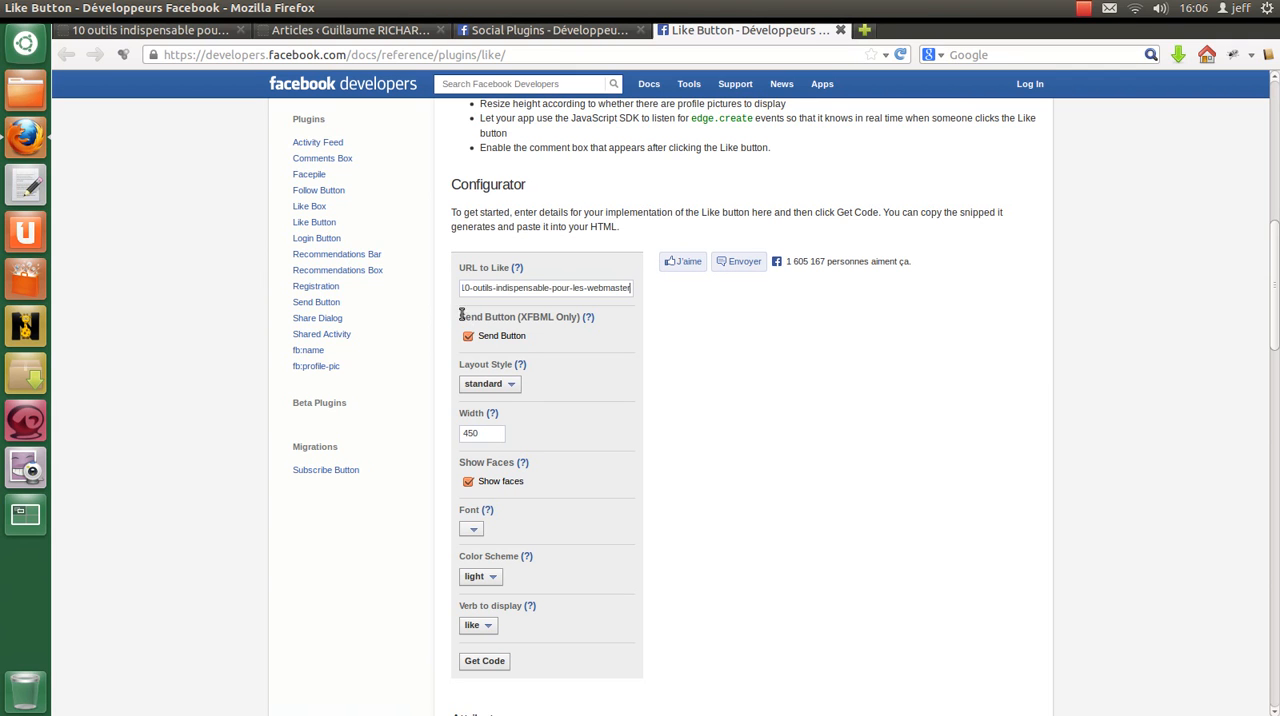
pyautogui.moveTo(460, 317); pyautogui.dragTo(515, 318)
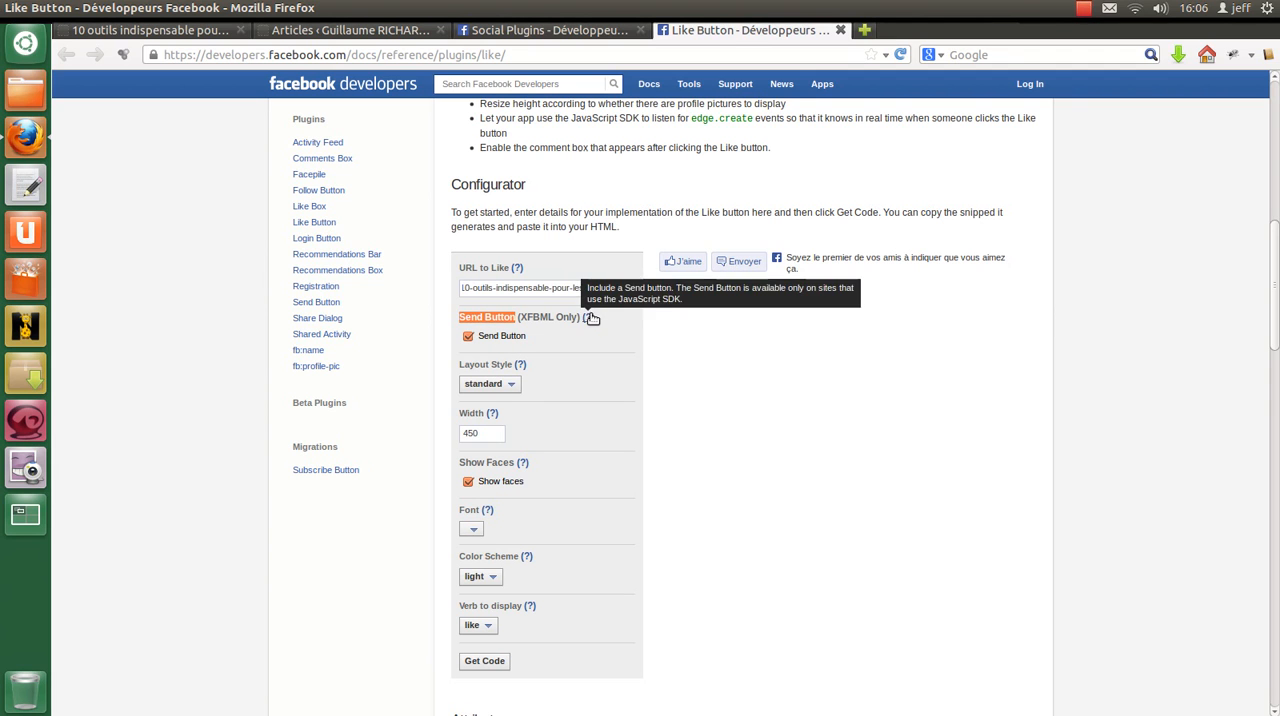
pyautogui.click(505, 339)
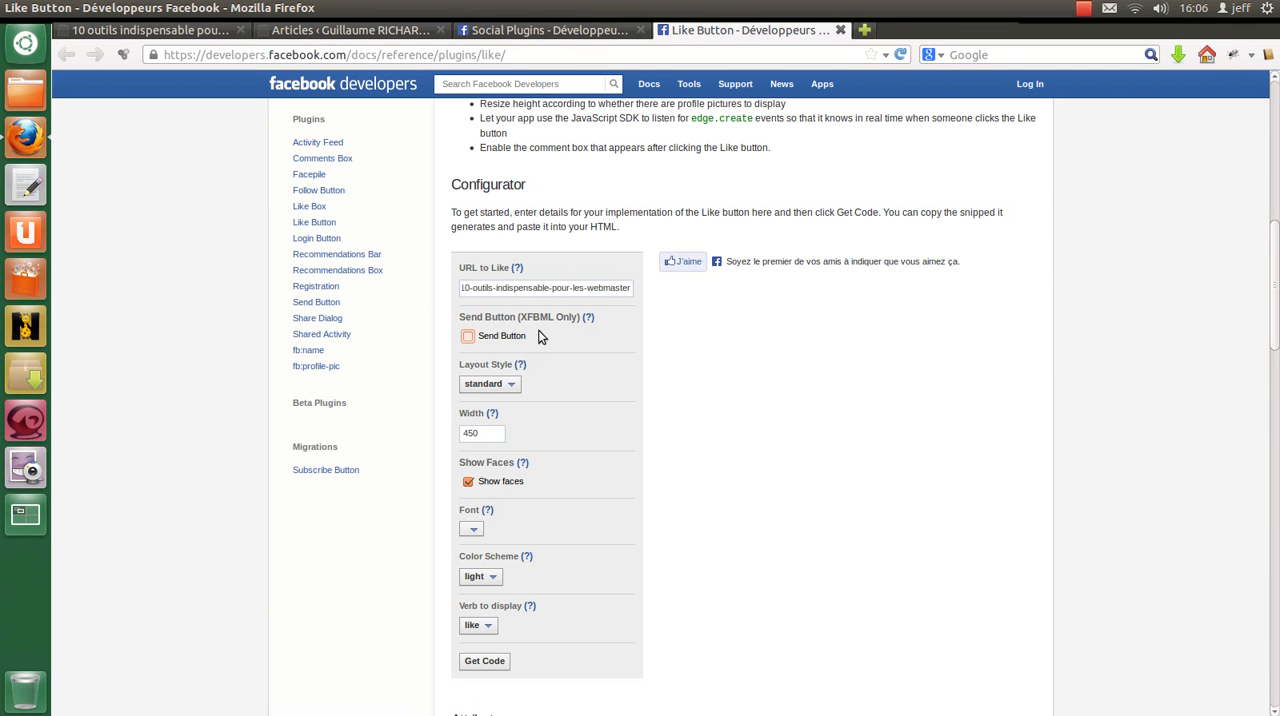
# Step: Preview the button_count and box_count layout styles, and set the layout style back to standard
pyautogui.scroll(-2, 540, 336)
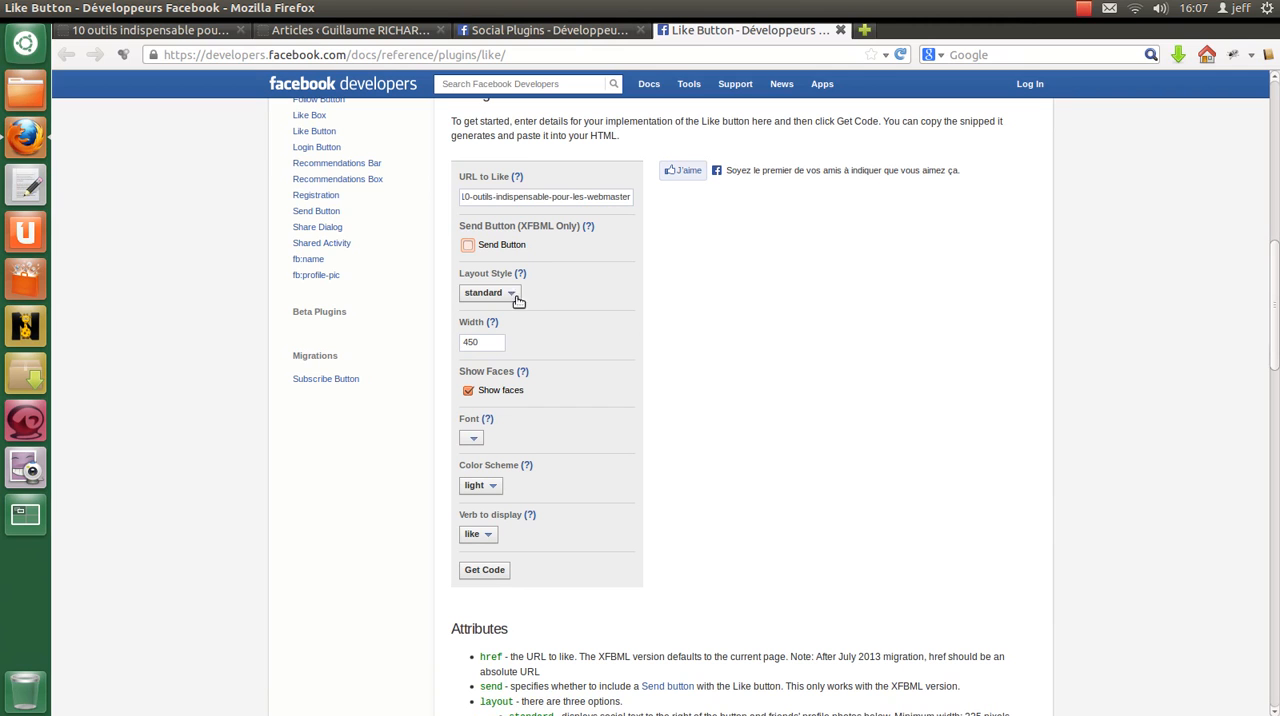
pyautogui.moveTo(519, 274)
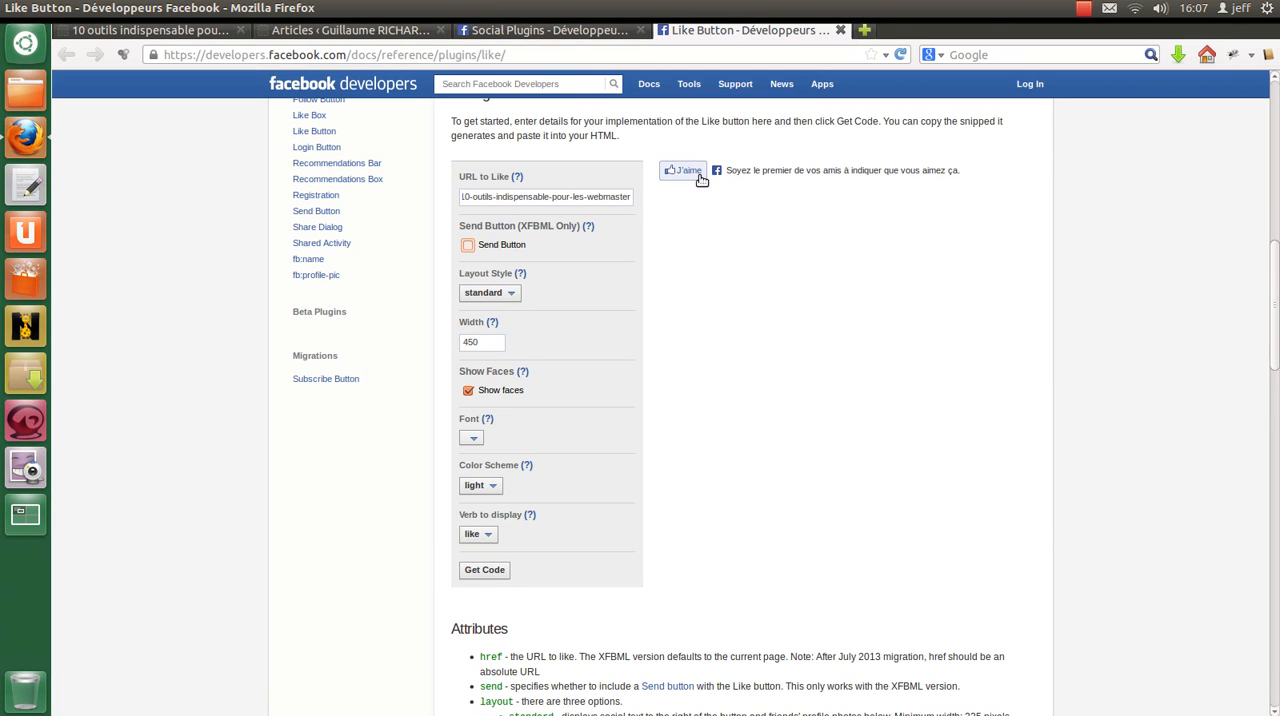
pyautogui.click(495, 293)
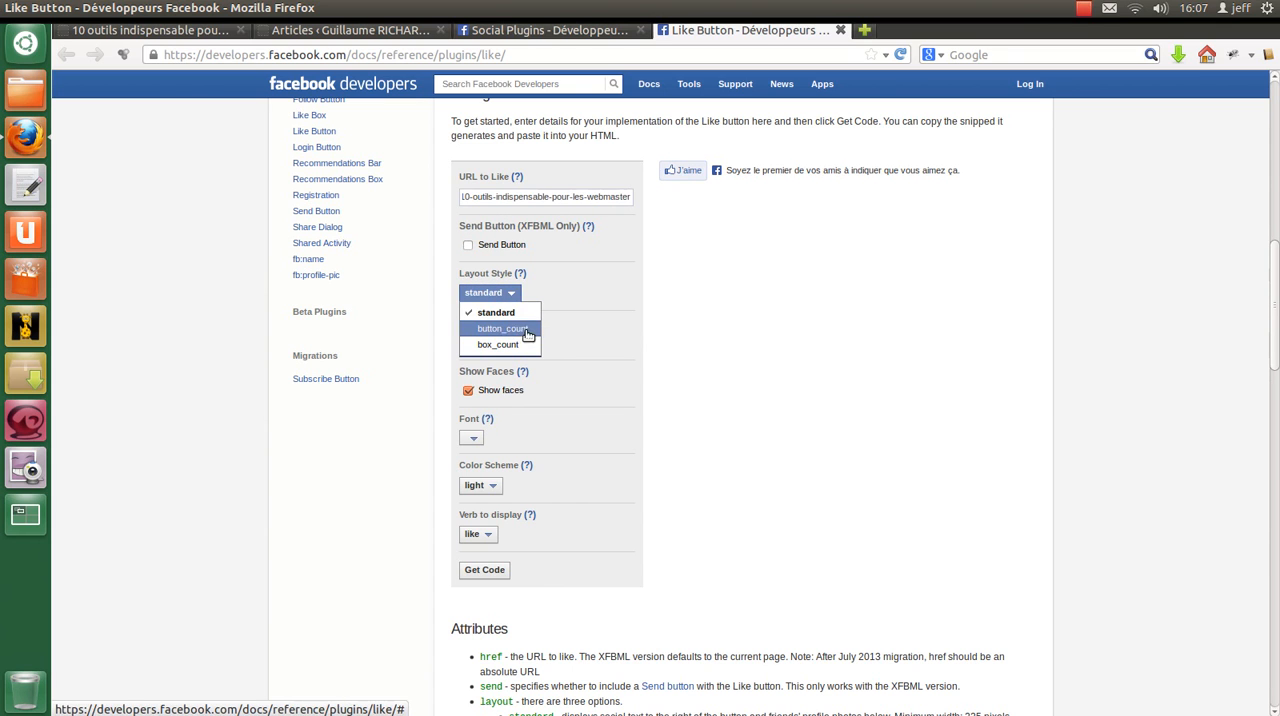
pyautogui.click(525, 330)
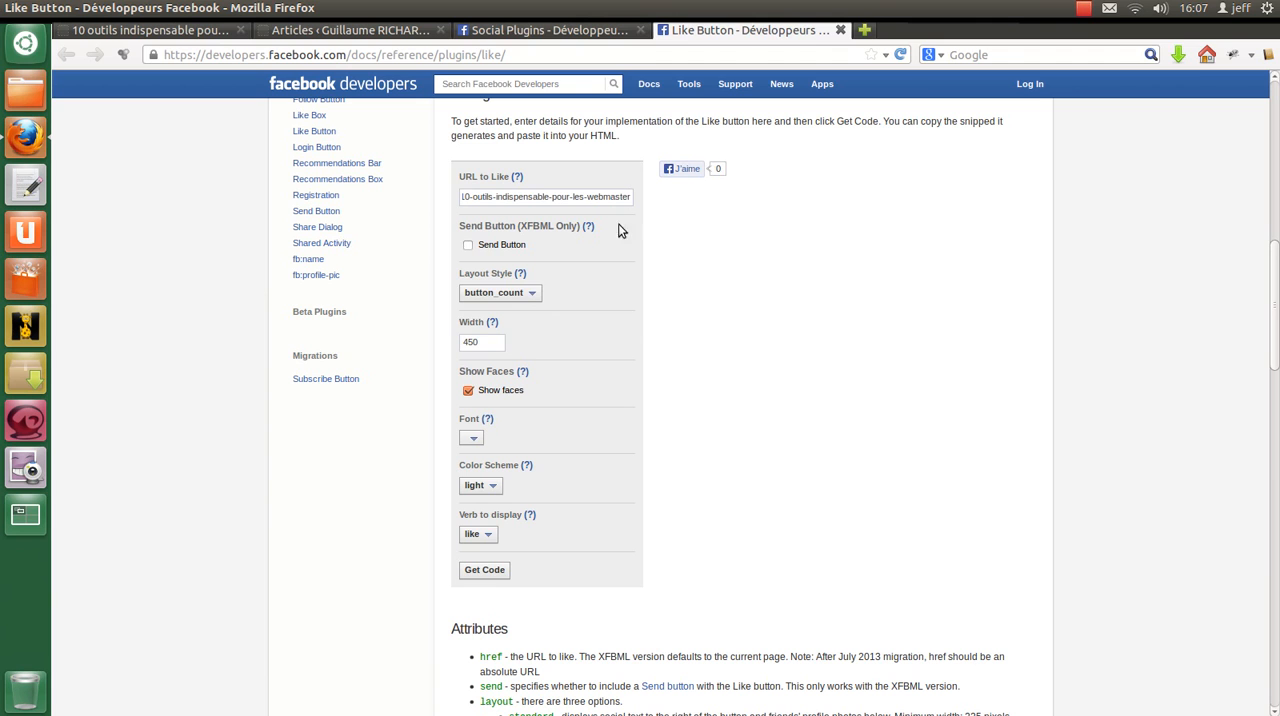
pyautogui.click(524, 294)
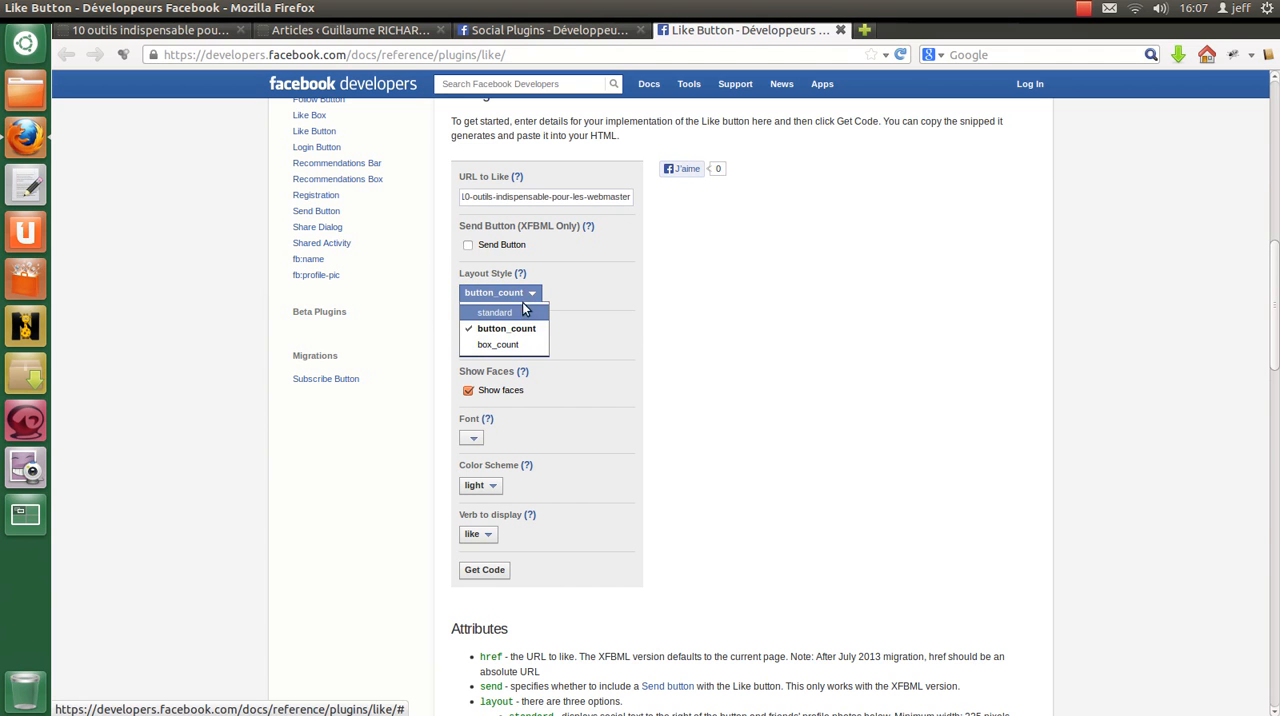
pyautogui.click(506, 344)
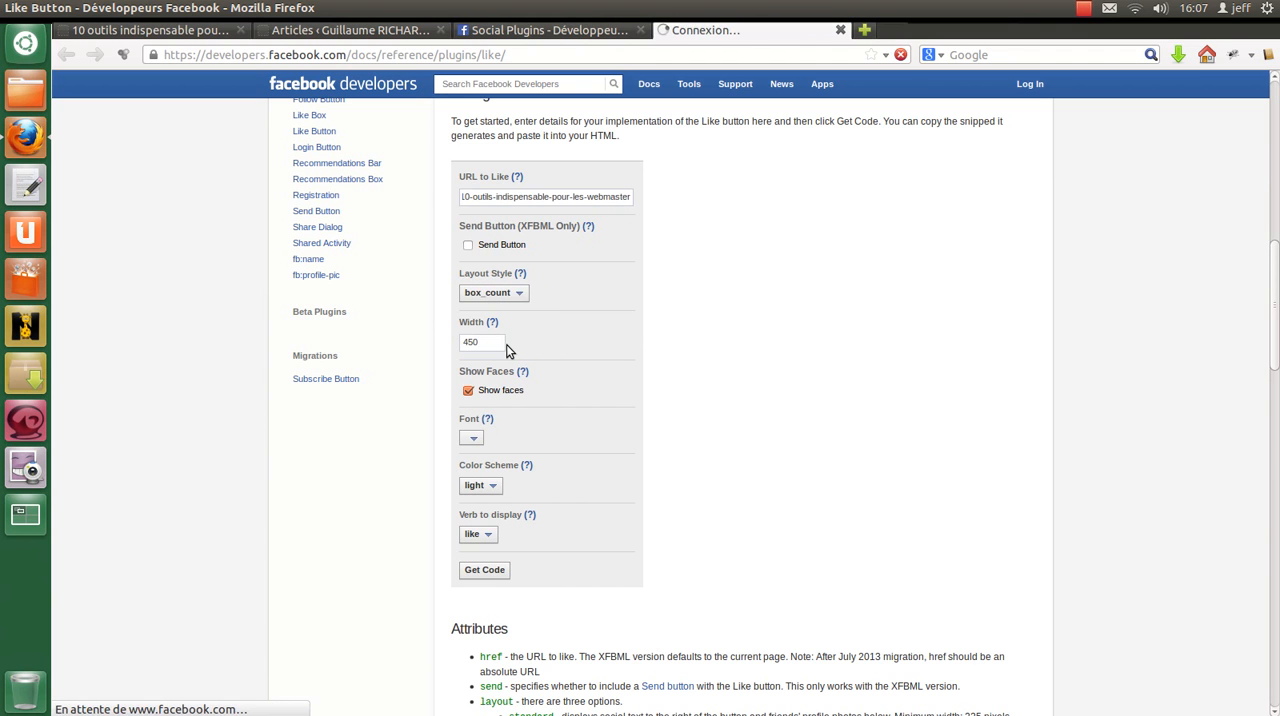
pyautogui.click(506, 293)
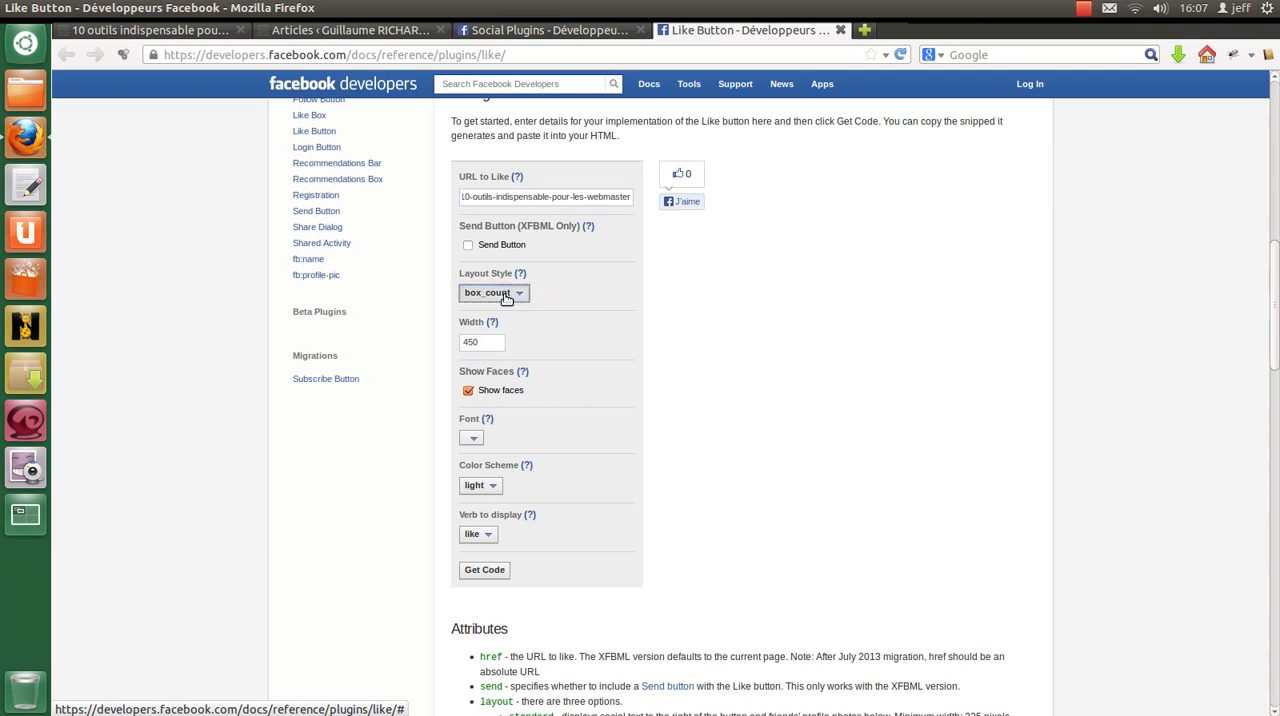
pyautogui.click(733, 237)
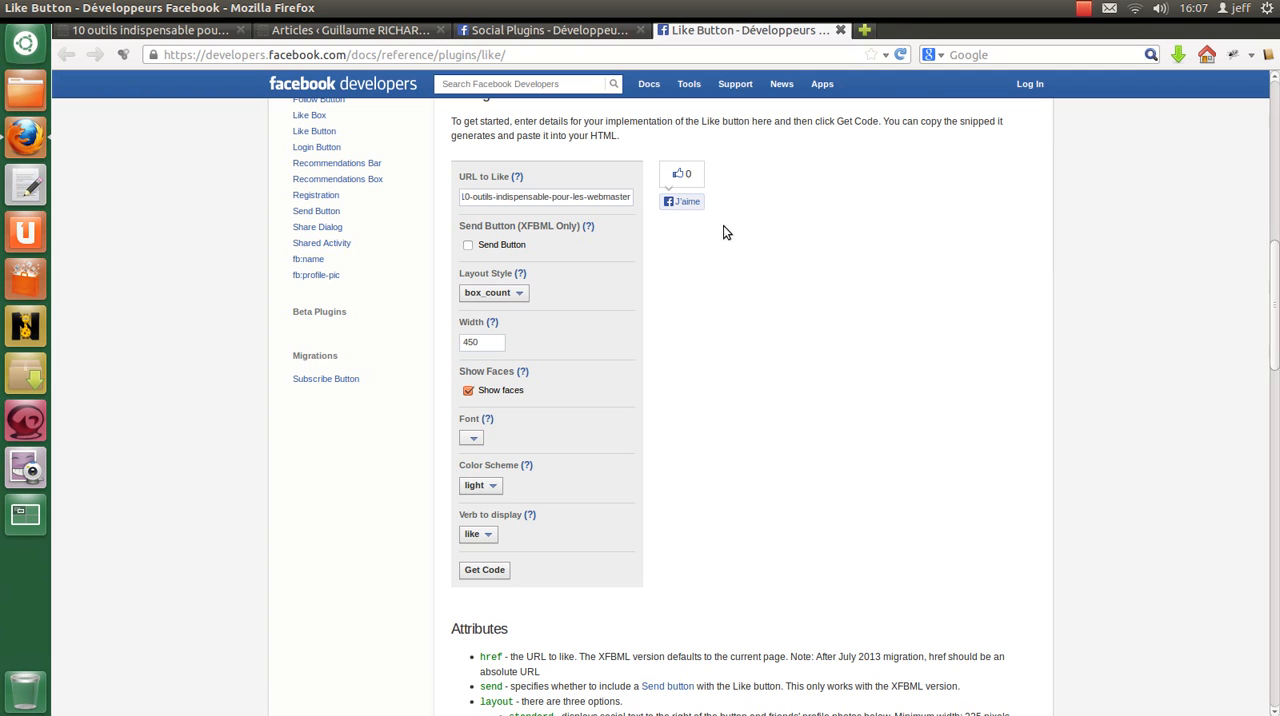
pyautogui.click(510, 294)
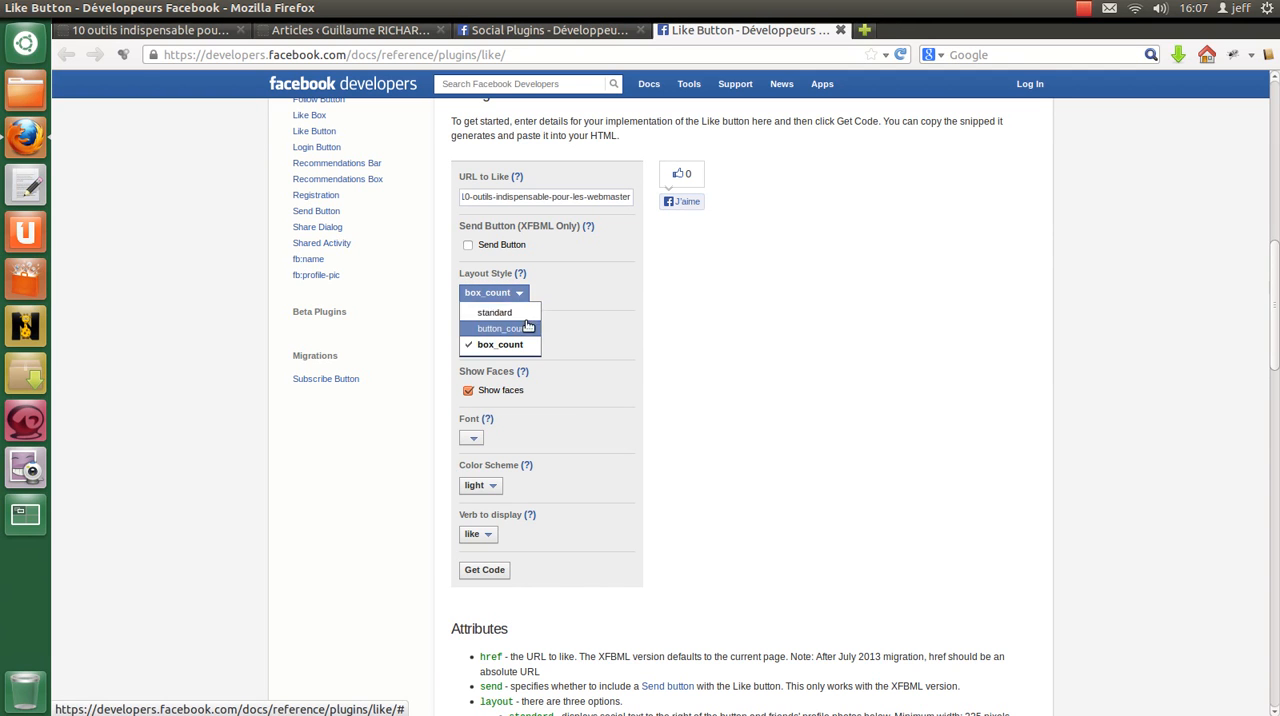
pyautogui.click(501, 315)
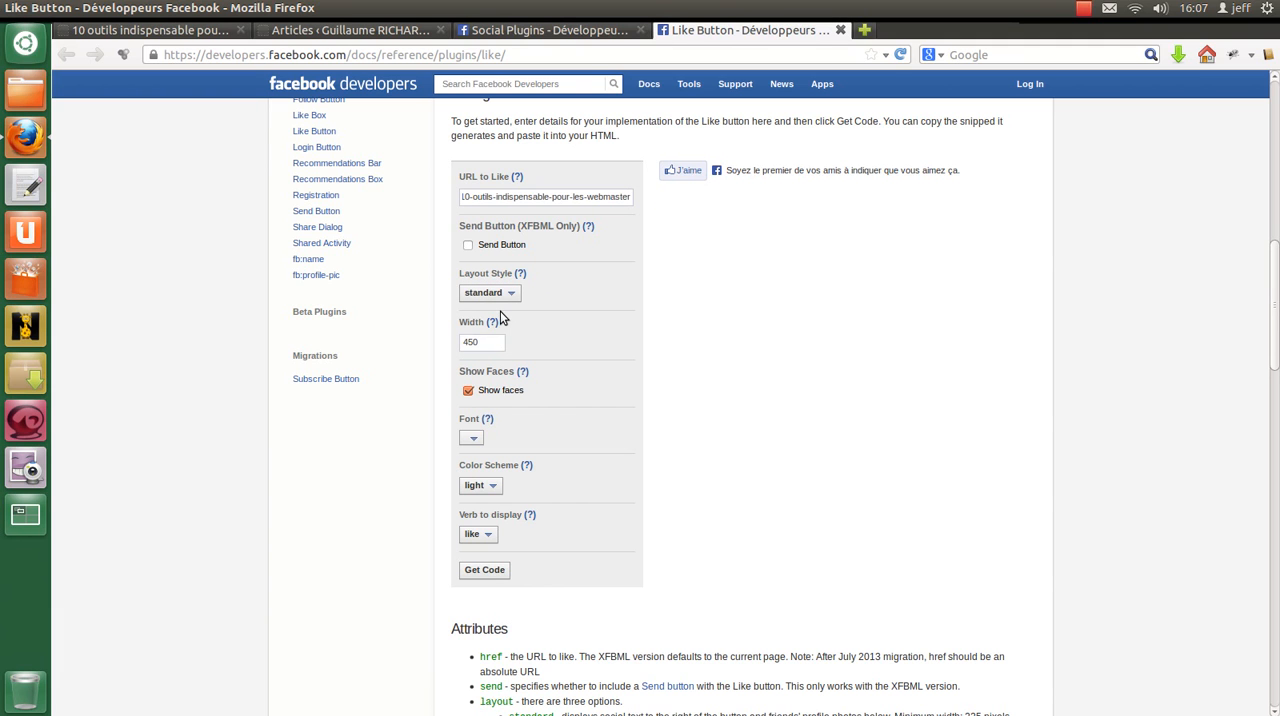
# Step: Check the Width option's help and the page layout of the blog article, and return to the configurator
pyautogui.moveTo(492, 323)
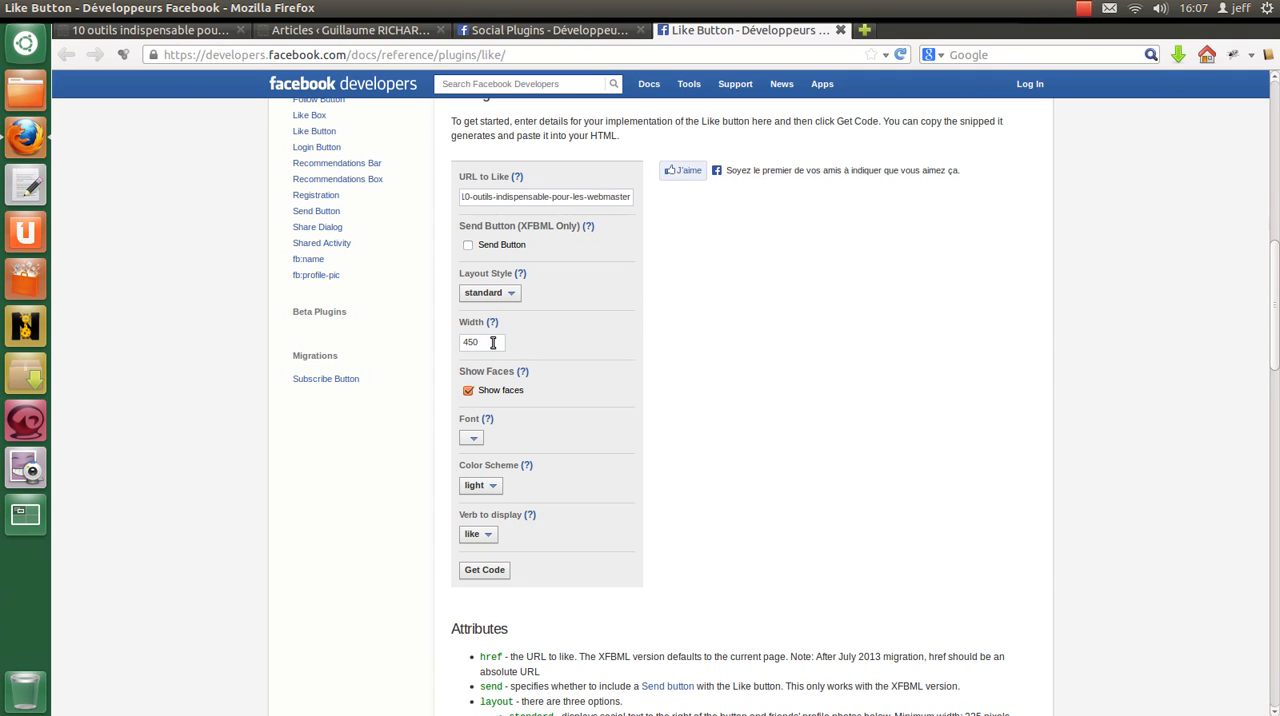
pyautogui.click(190, 36)
pyautogui.scroll(-3, 172, 280)
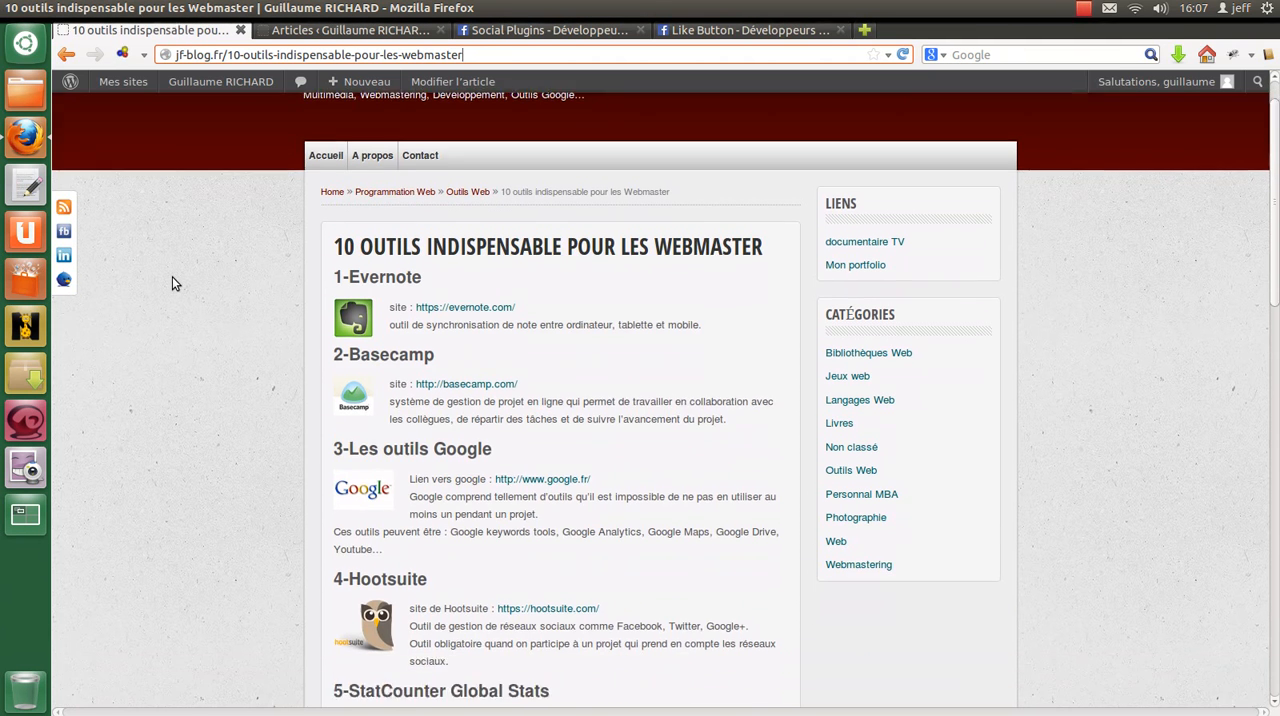
pyautogui.scroll(1, 270, 292)
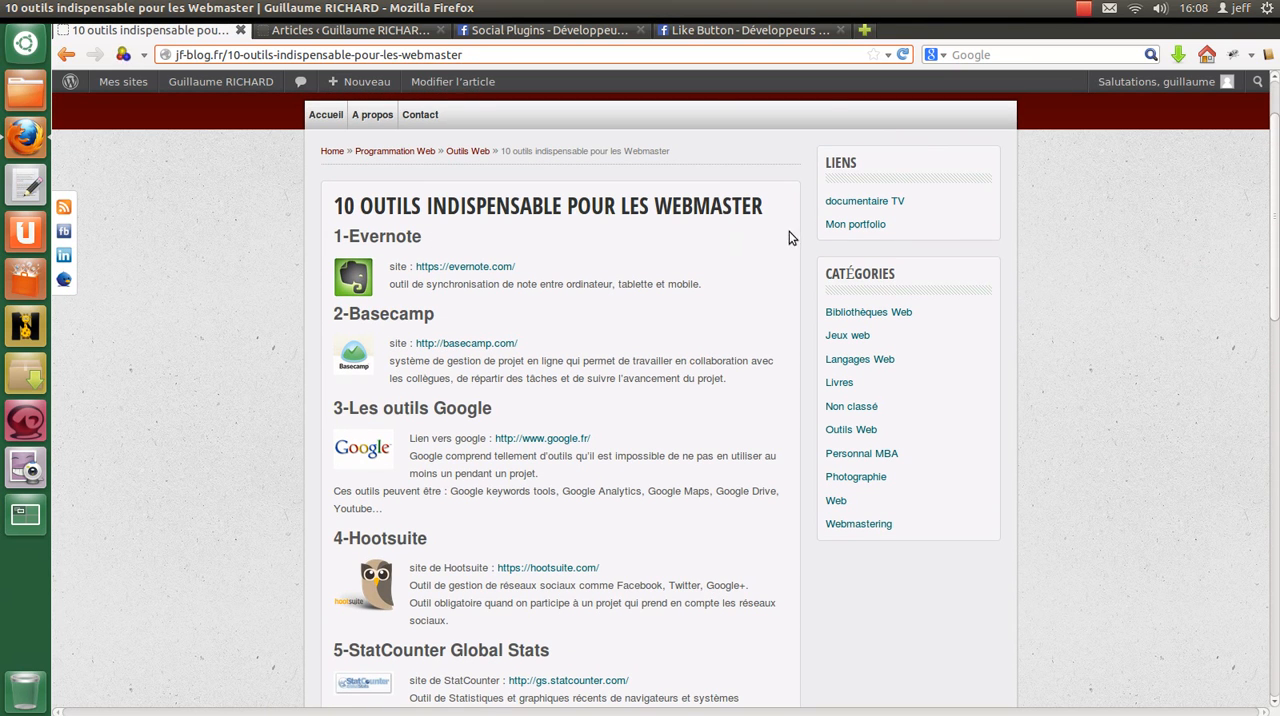
pyautogui.click(712, 32)
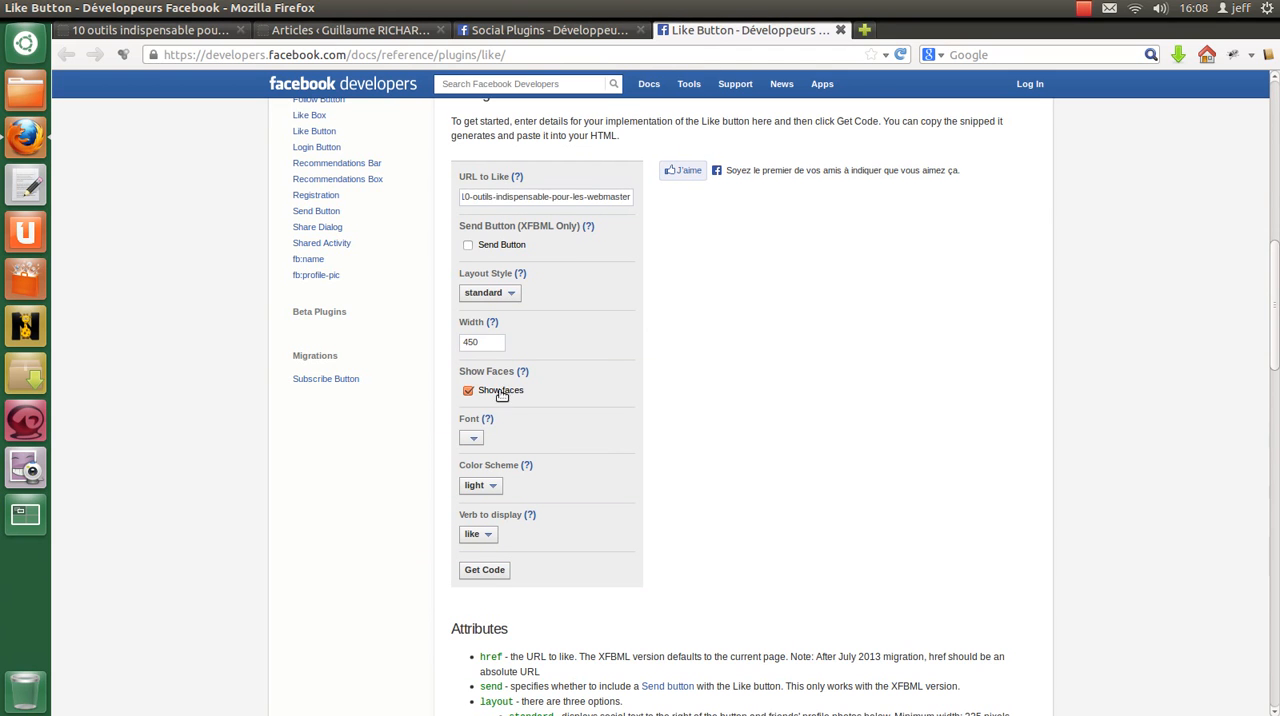
# Step: Read the Show Faces help and the attribute descriptions, and turn off showing faces for the Like button
pyautogui.scroll(-3, 400, 274)
pyautogui.scroll(2, 408, 271)
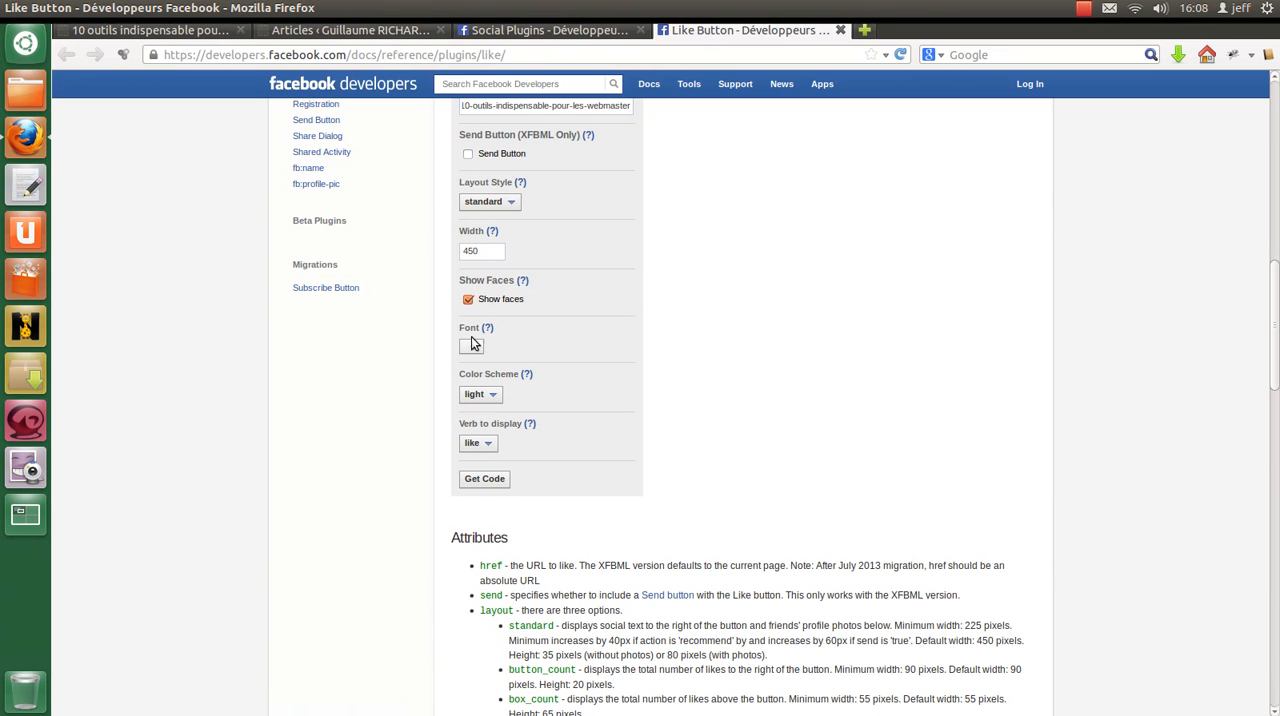
pyautogui.moveTo(522, 280)
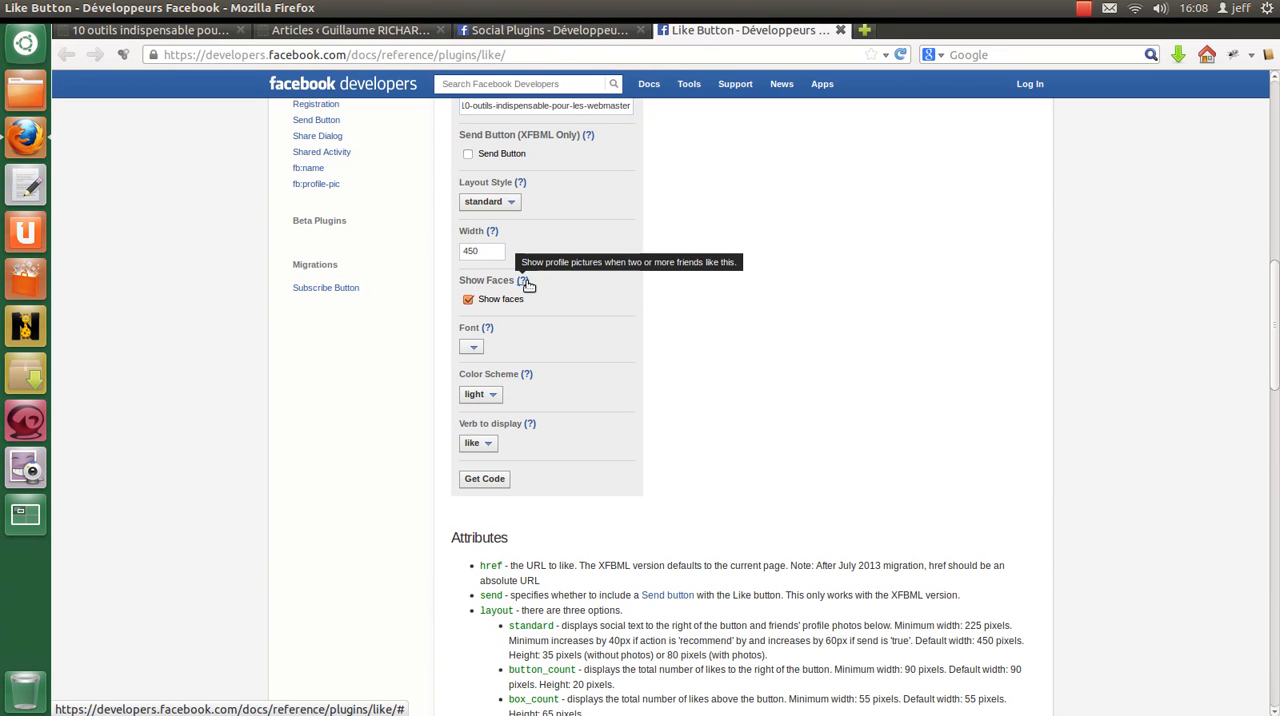
pyautogui.scroll(-7, 527, 286)
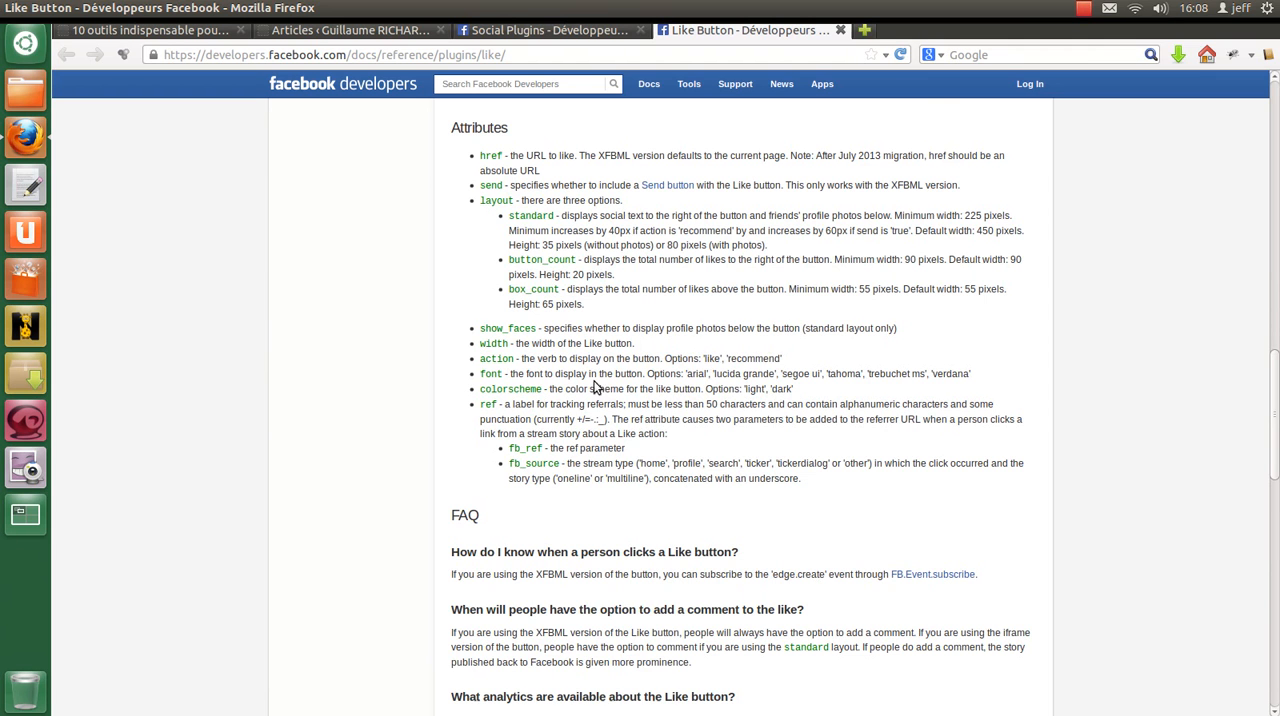
pyautogui.scroll(9, 597, 387)
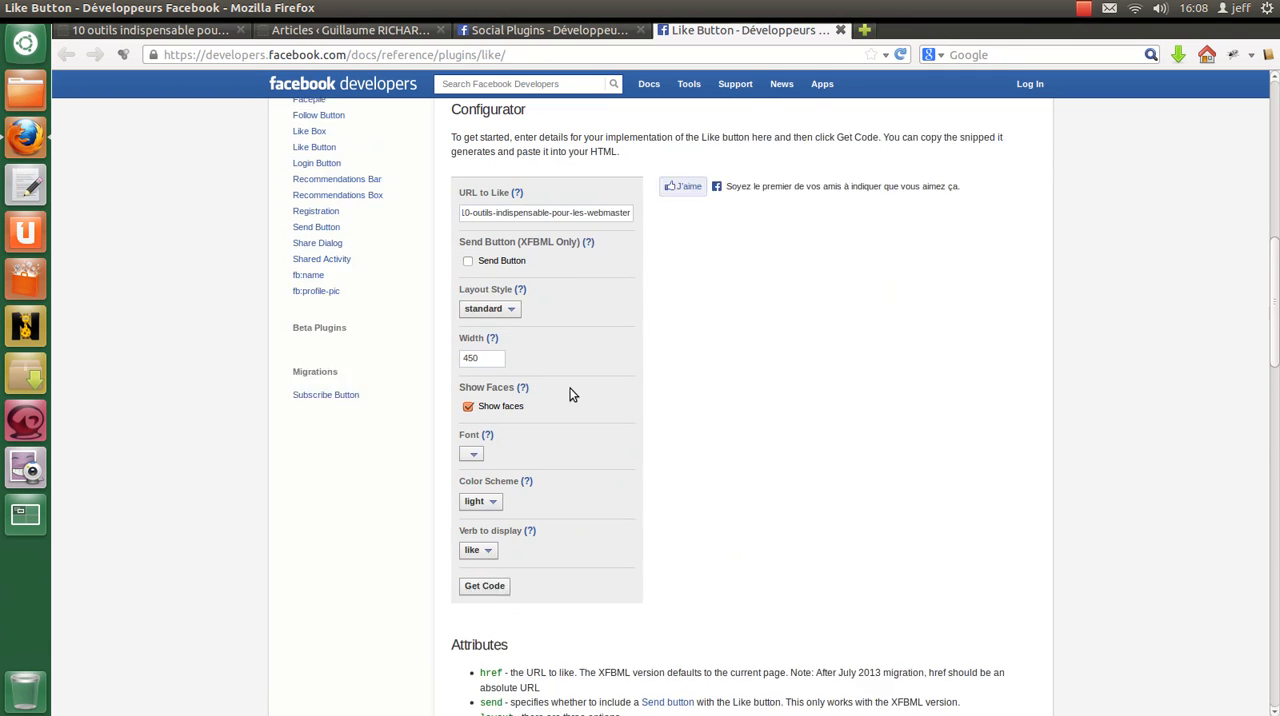
pyautogui.click(469, 437)
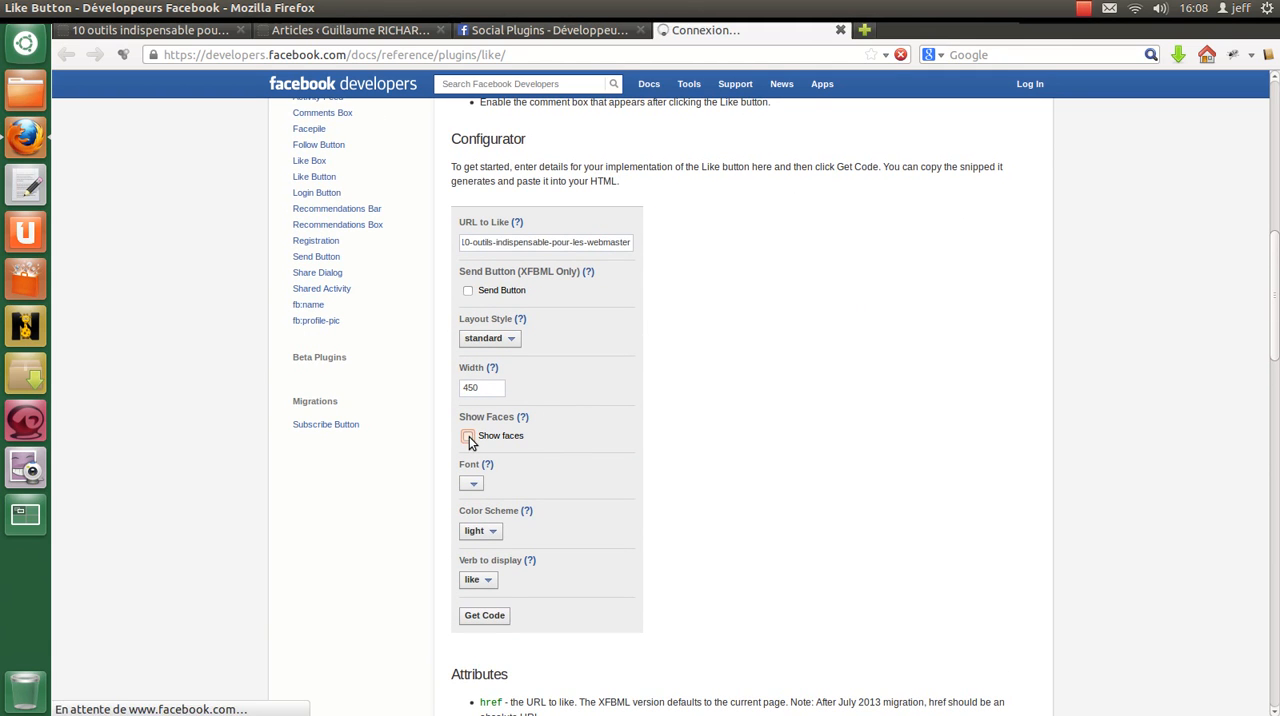
# Step: Set the Like button's font to verdana
pyautogui.scroll(-2, 697, 467)
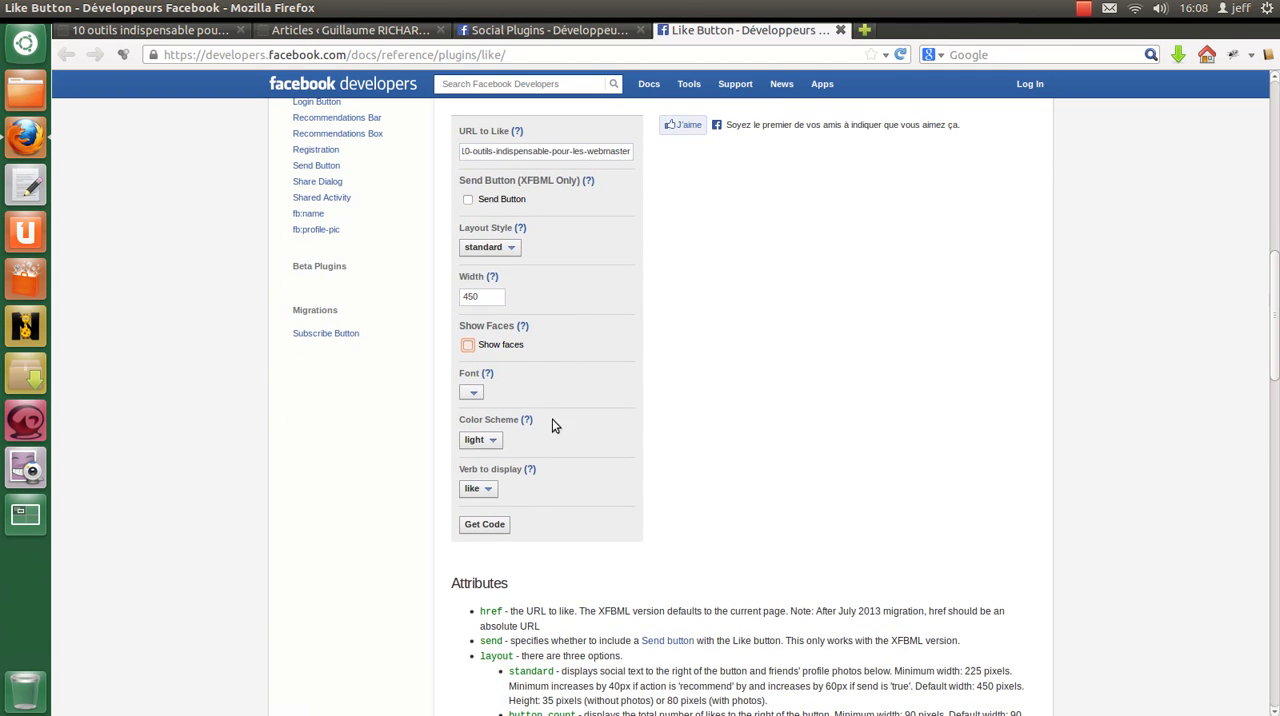
pyautogui.click(473, 392)
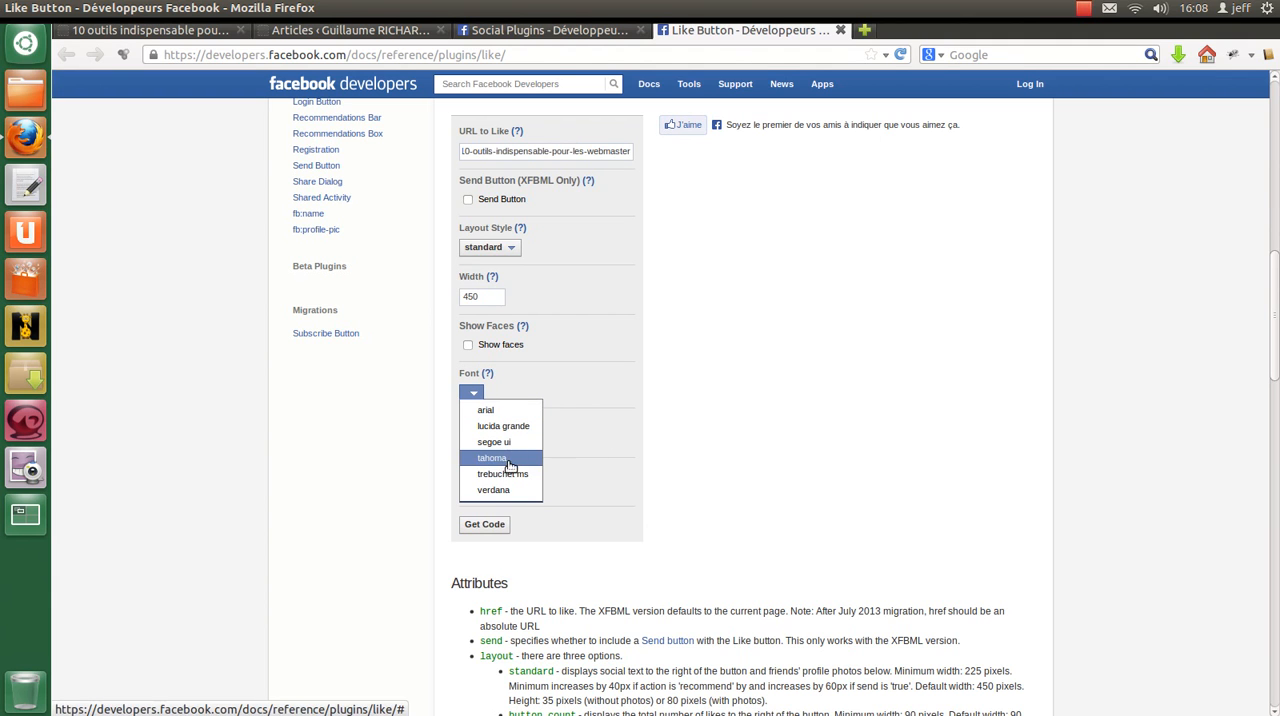
pyautogui.click(502, 492)
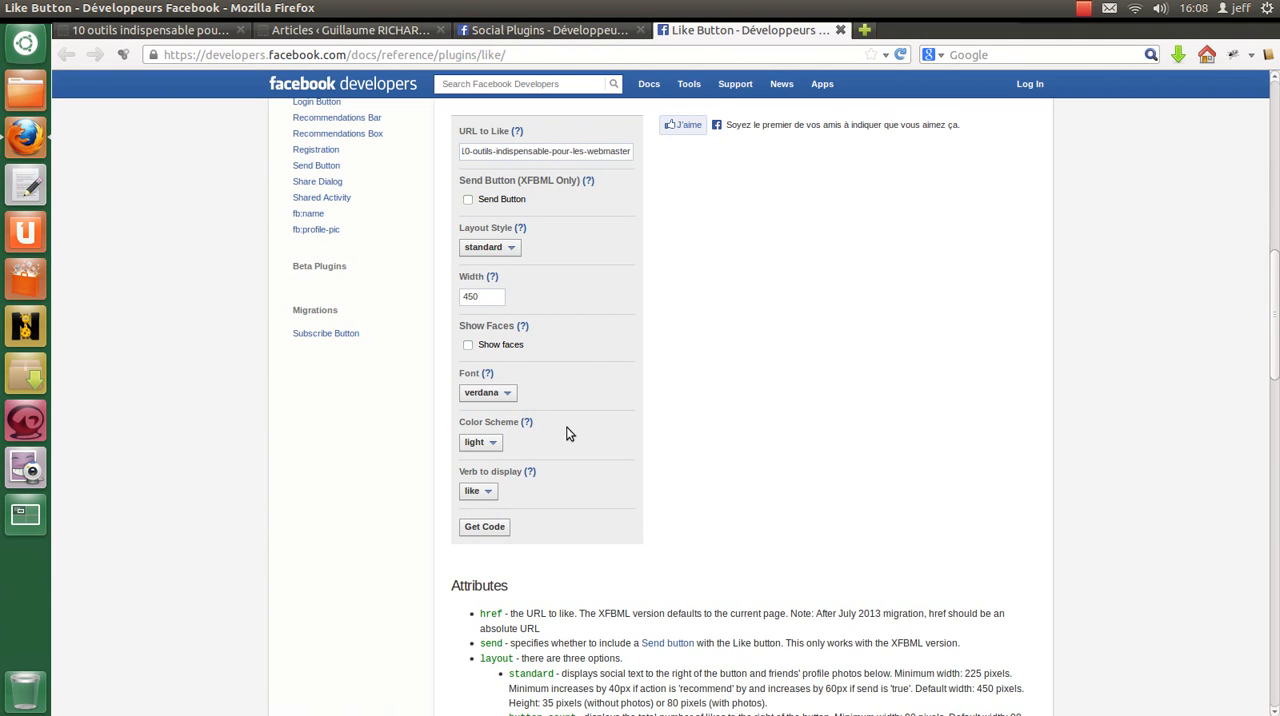
# Step: Preview the dark color scheme, compare it with the blog article's page, and set the color scheme back to light
pyautogui.scroll(-2, 590, 360)
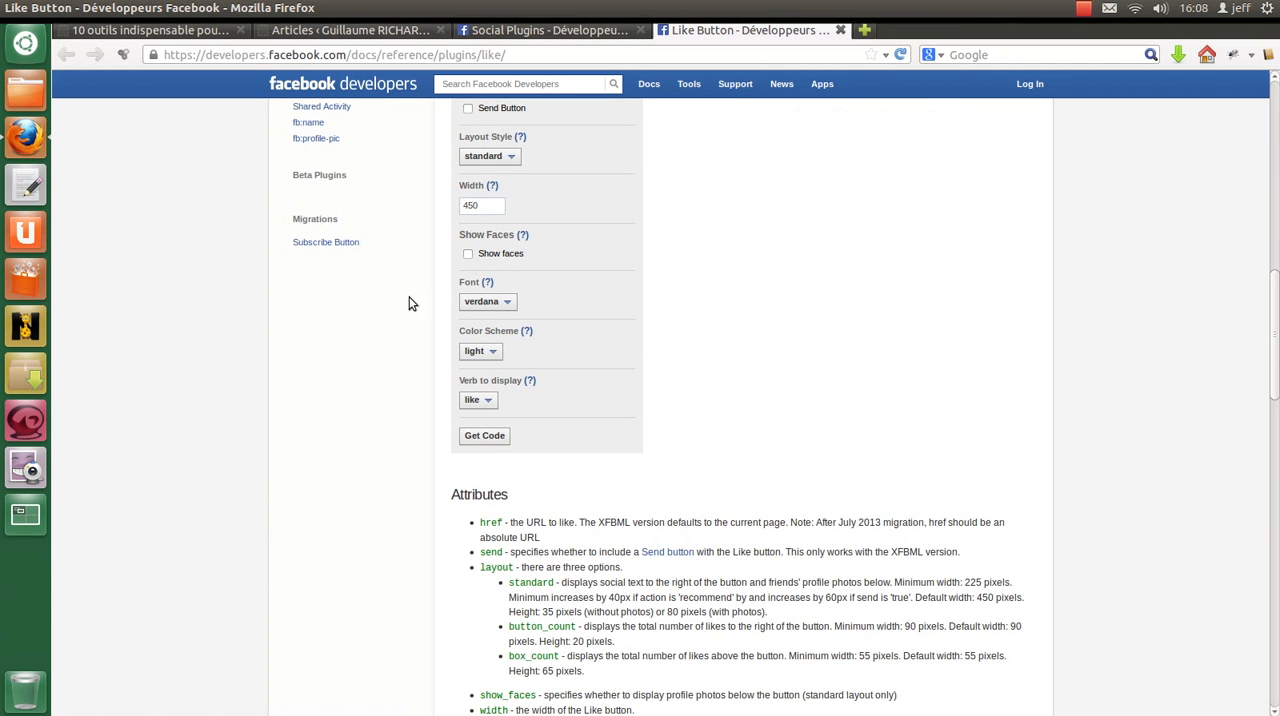
pyautogui.scroll(3, 586, 342)
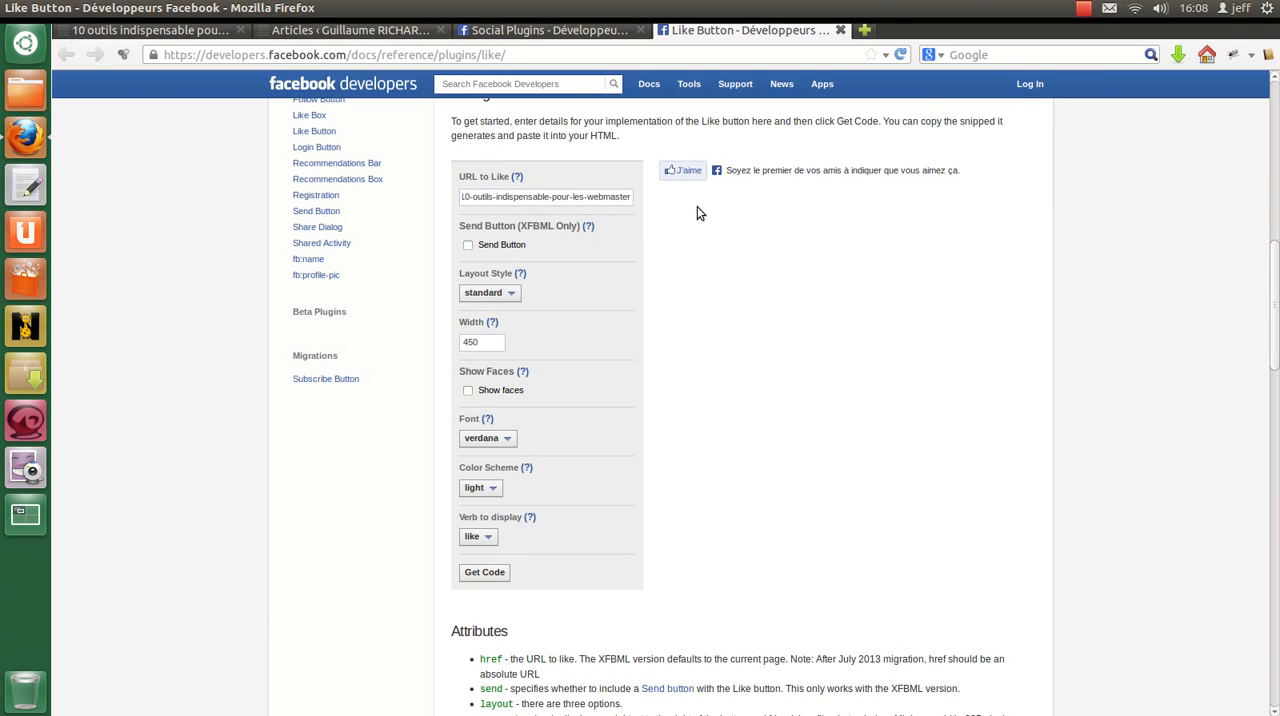
pyautogui.click(484, 489)
pyautogui.click(488, 523)
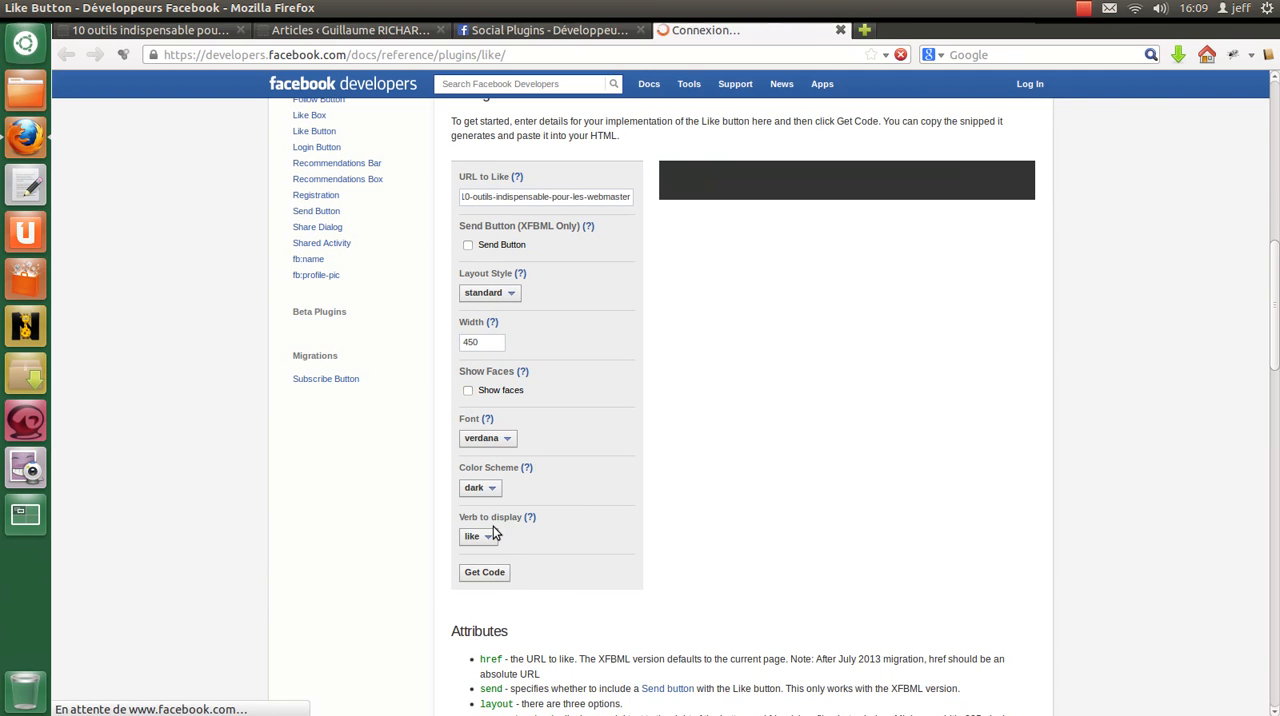
pyautogui.click(136, 36)
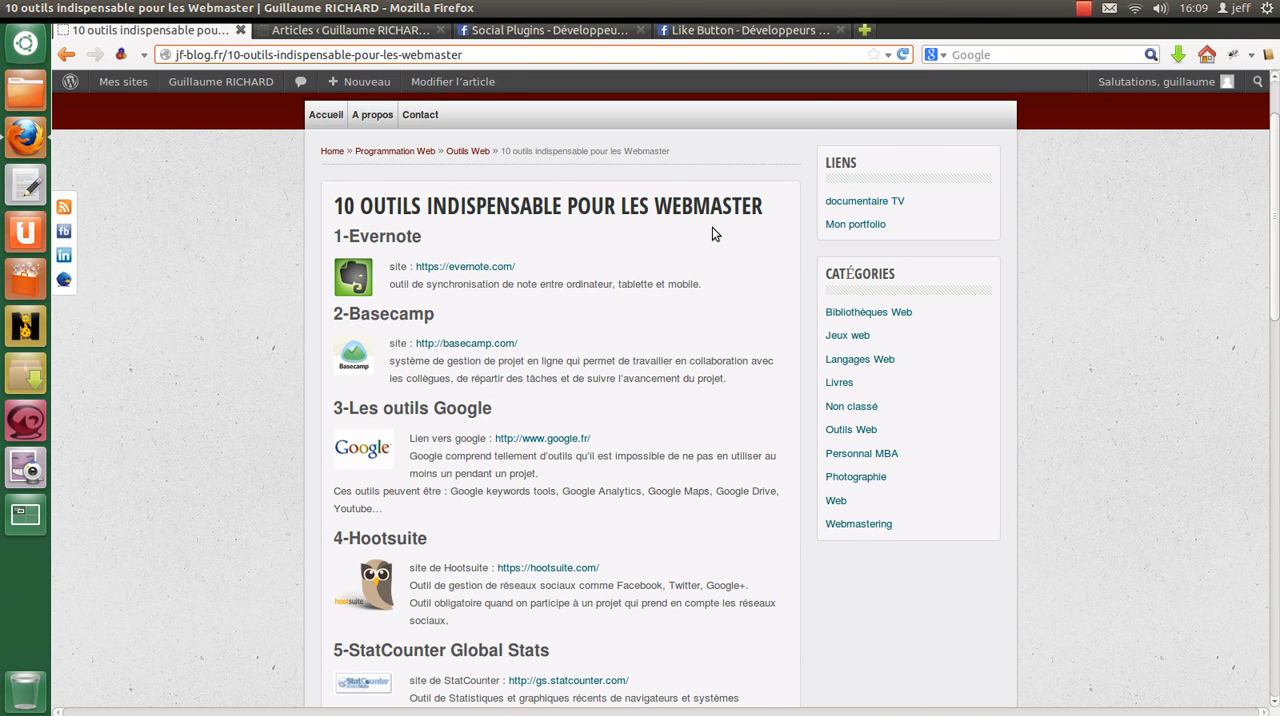
pyautogui.click(700, 28)
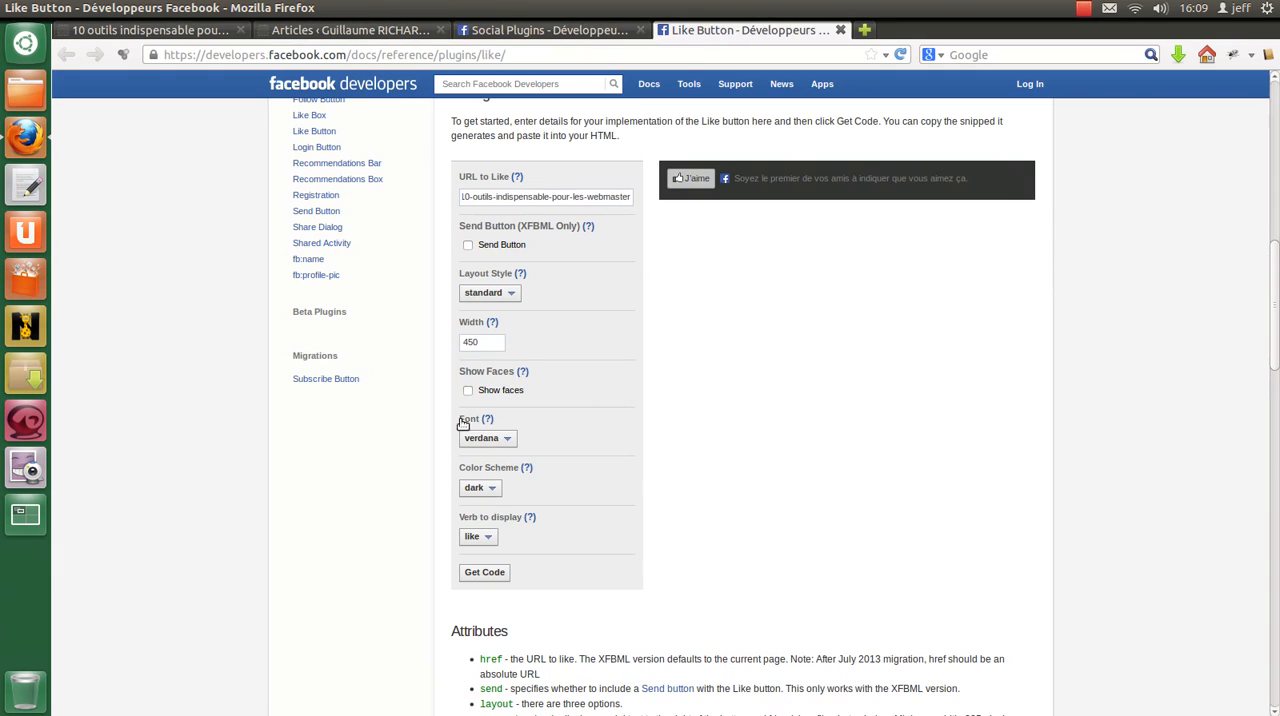
pyautogui.click(480, 487)
pyautogui.click(497, 507)
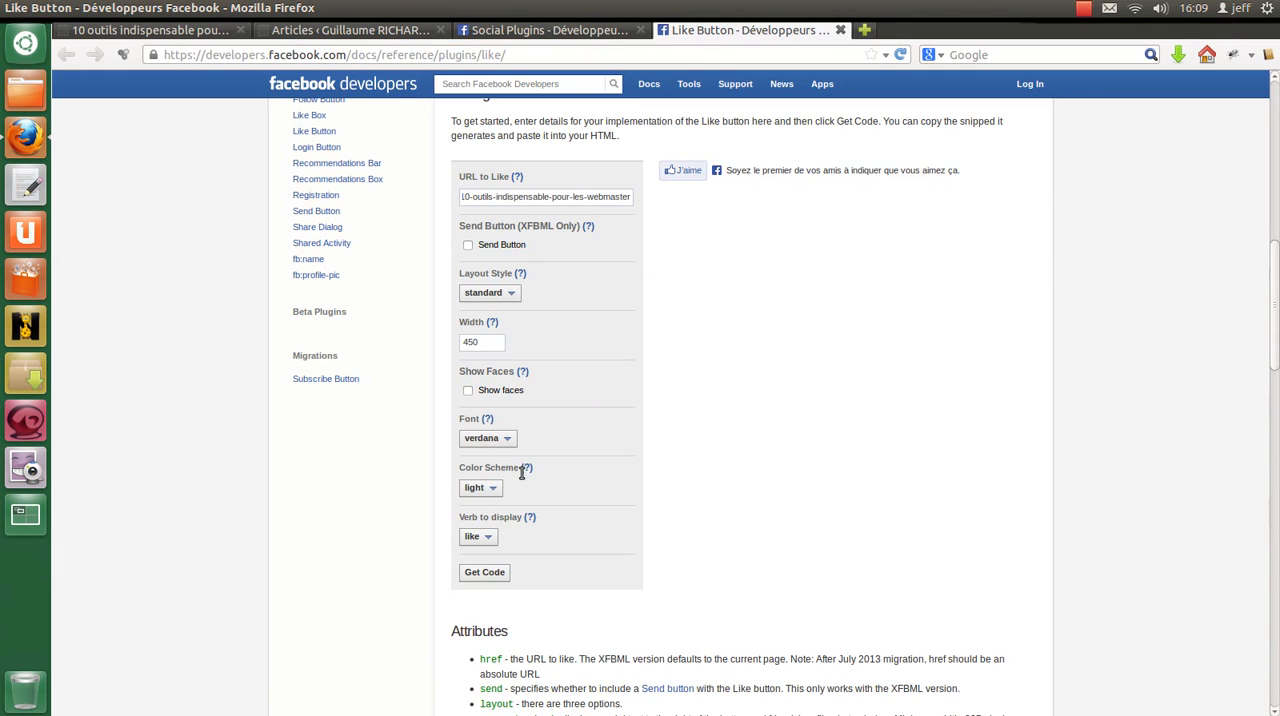
# Step: Preview the Like button with the verb recommend, and set the displayed verb back to like
pyautogui.scroll(-2, 654, 480)
pyautogui.scroll(2, 652, 470)
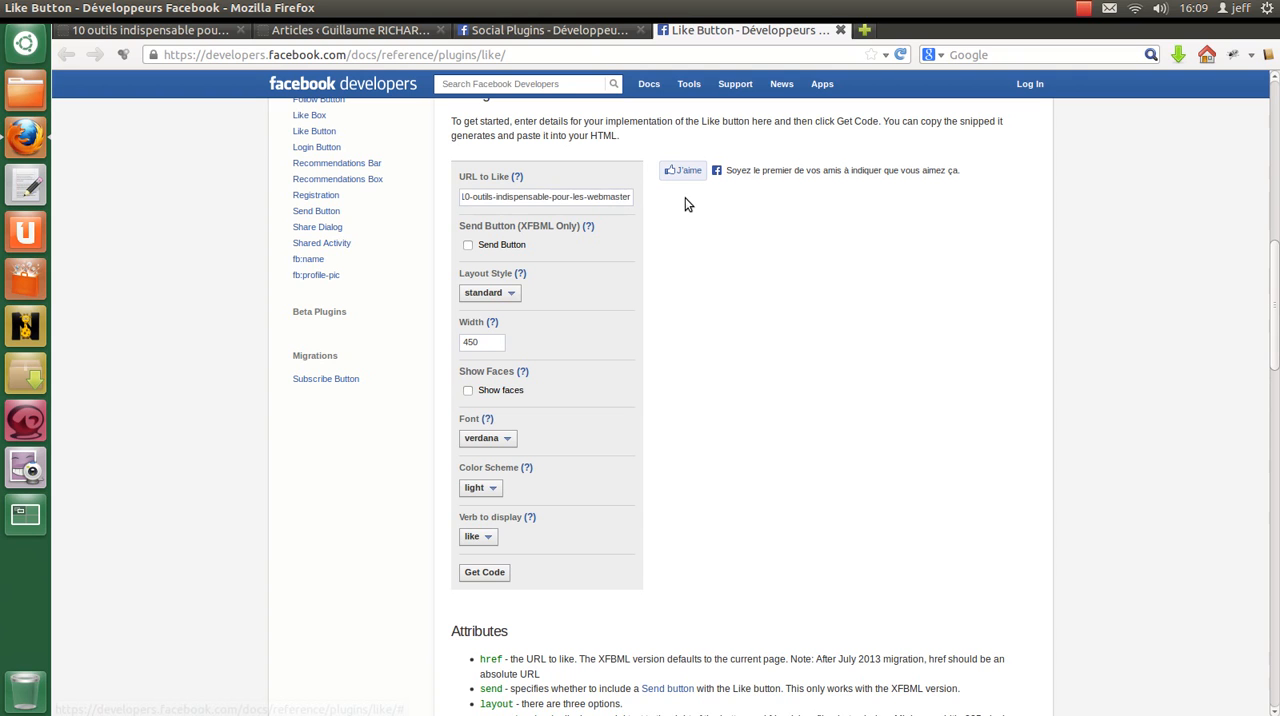
pyautogui.click(483, 539)
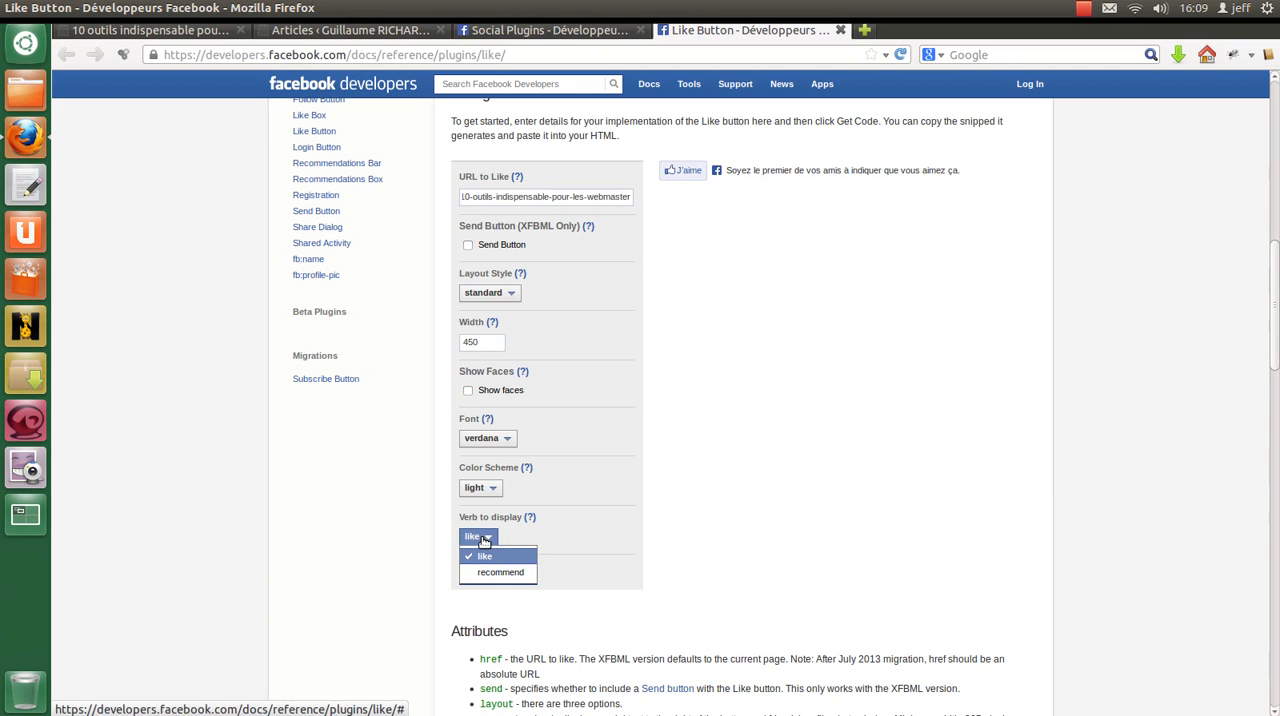
pyautogui.click(505, 573)
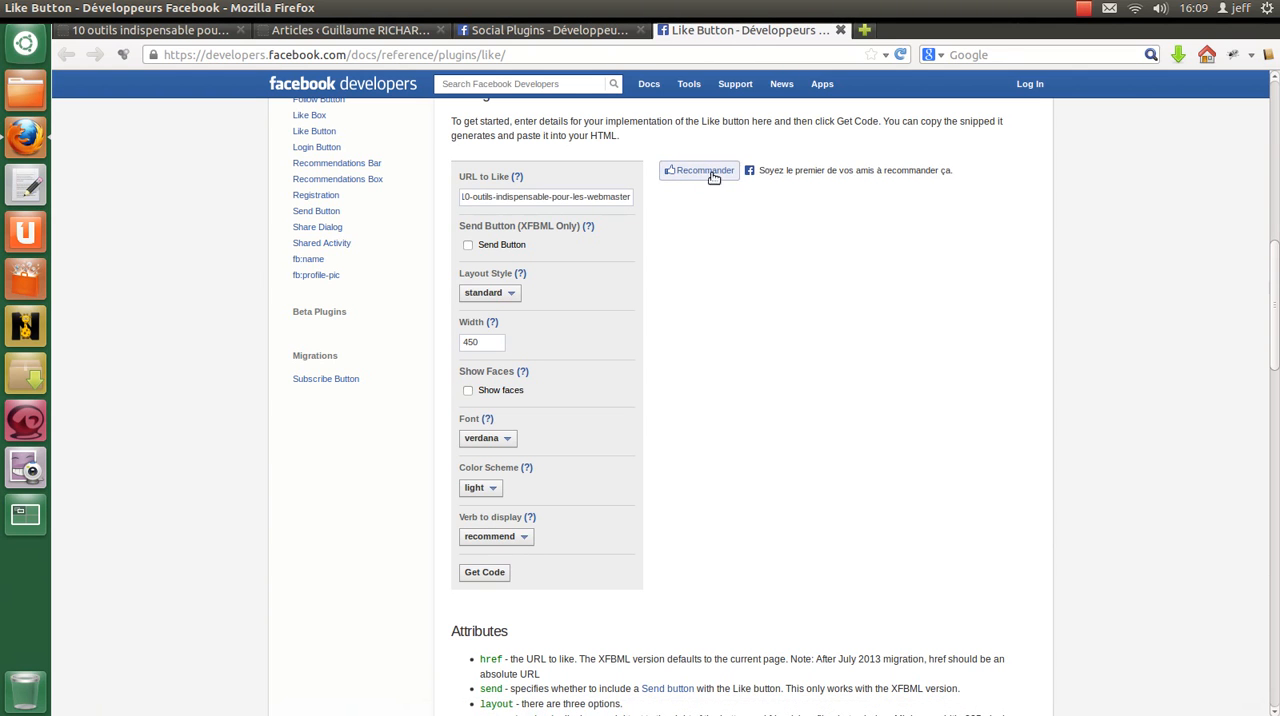
pyautogui.click(506, 541)
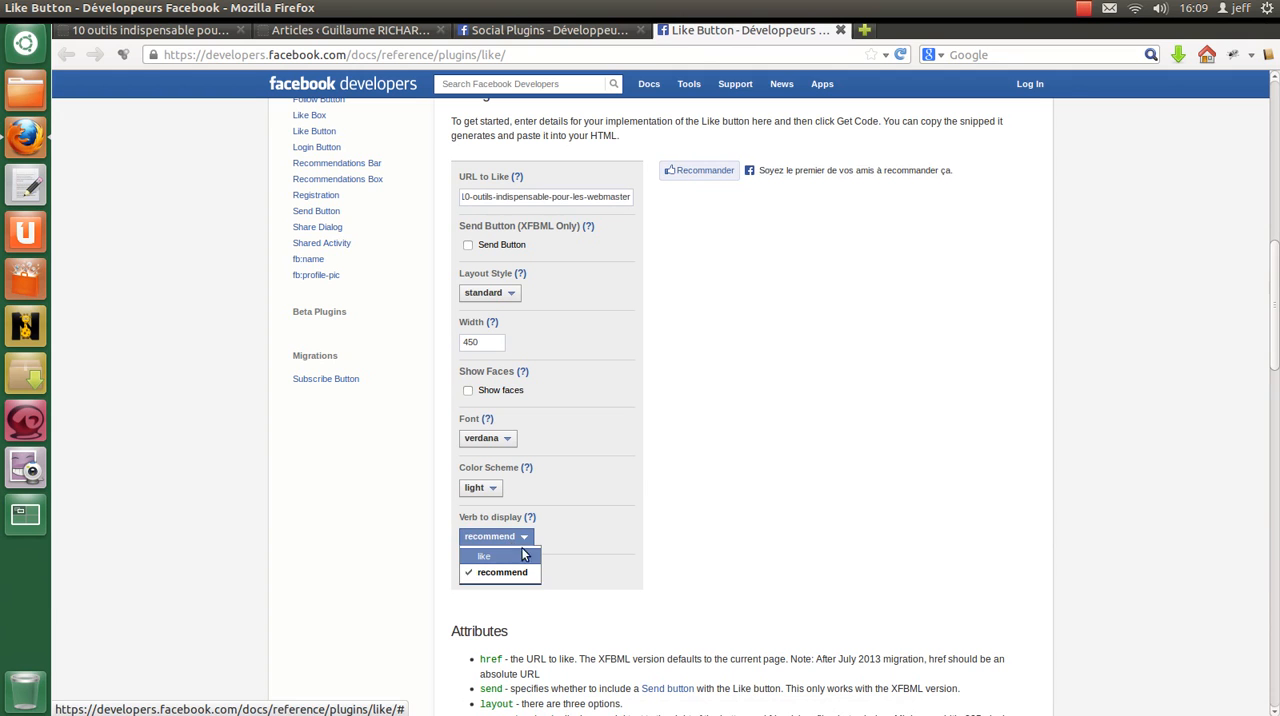
pyautogui.click(512, 556)
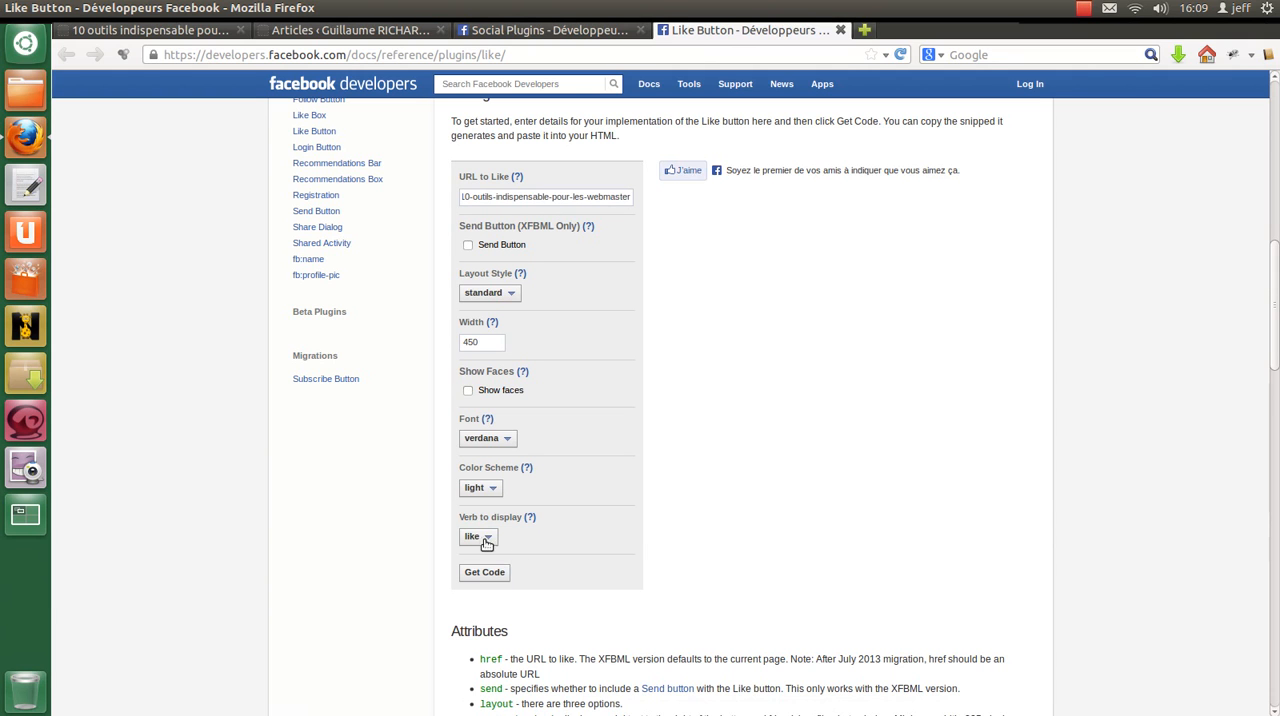
# Step: Try the verb recommend again, check it against the blog article, and restore the verb like
pyautogui.click(487, 538)
pyautogui.click(491, 572)
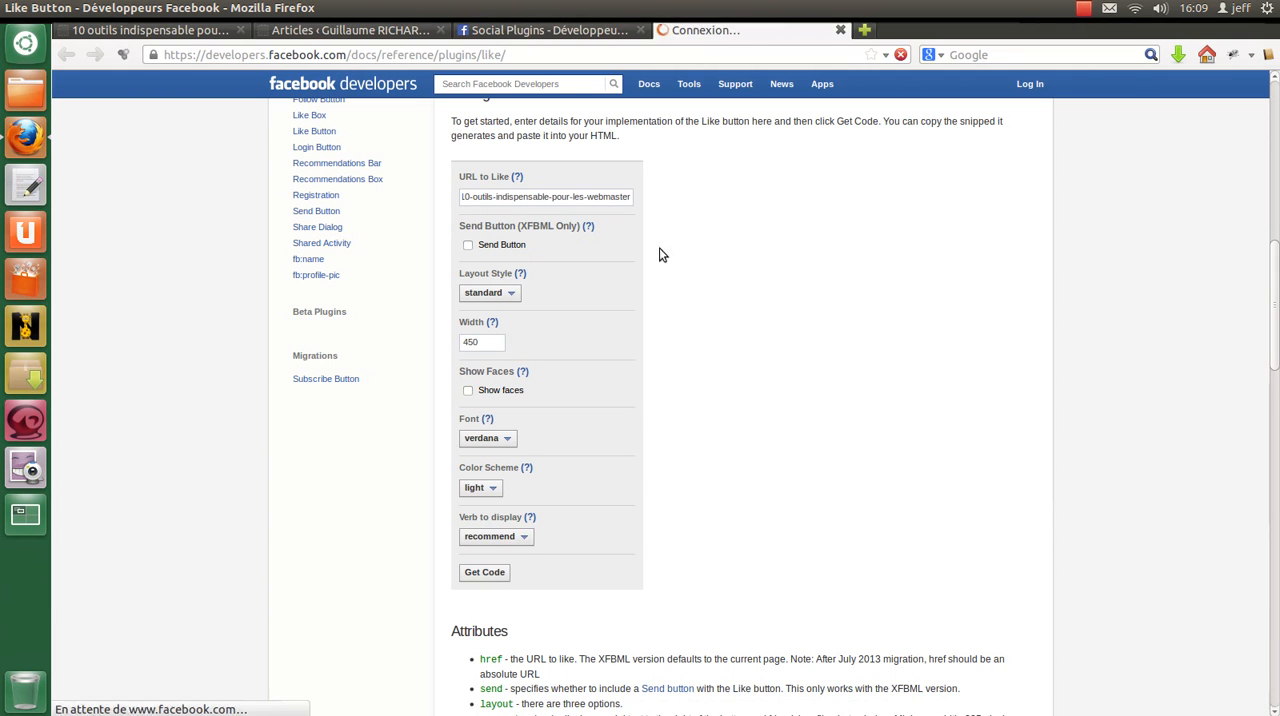
pyautogui.click(147, 31)
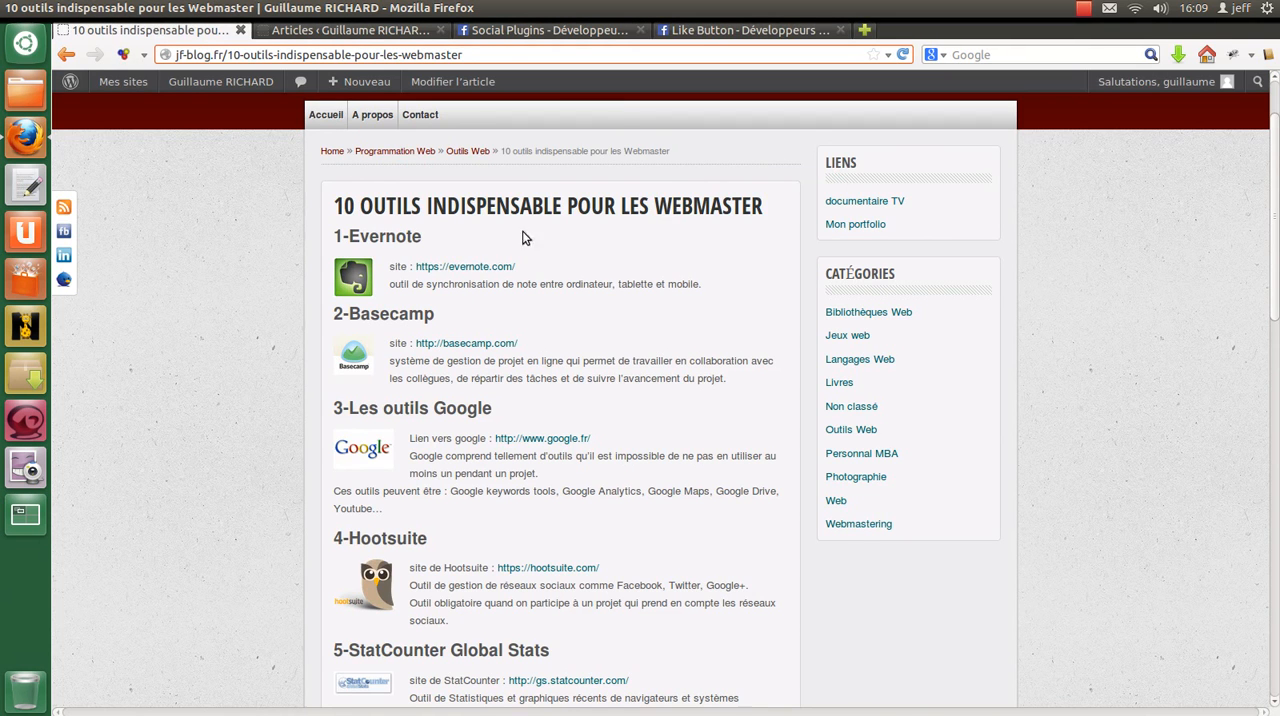
pyautogui.click(714, 31)
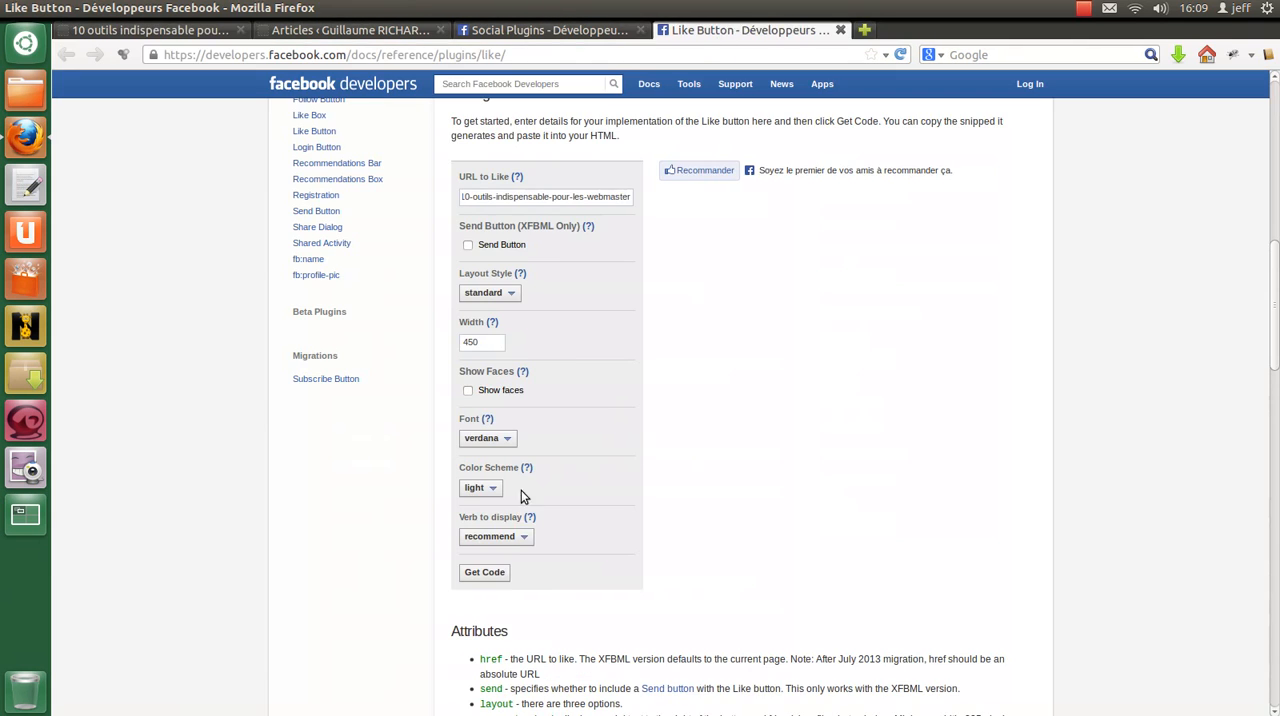
pyautogui.click(514, 541)
pyautogui.click(499, 556)
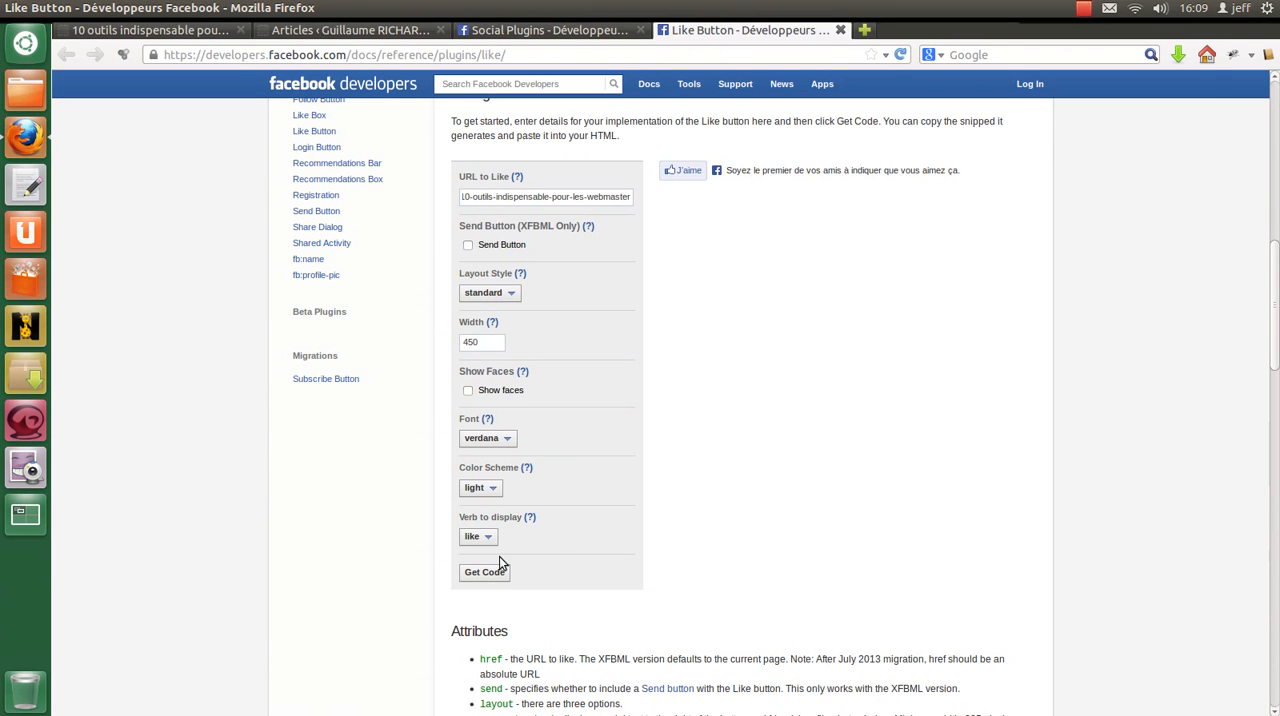
# Step: Generate the Like button's code and select the whole JavaScript SDK snippet meant for after the body tag
pyautogui.scroll(-3, 303, 380)
pyautogui.scroll(2, 529, 487)
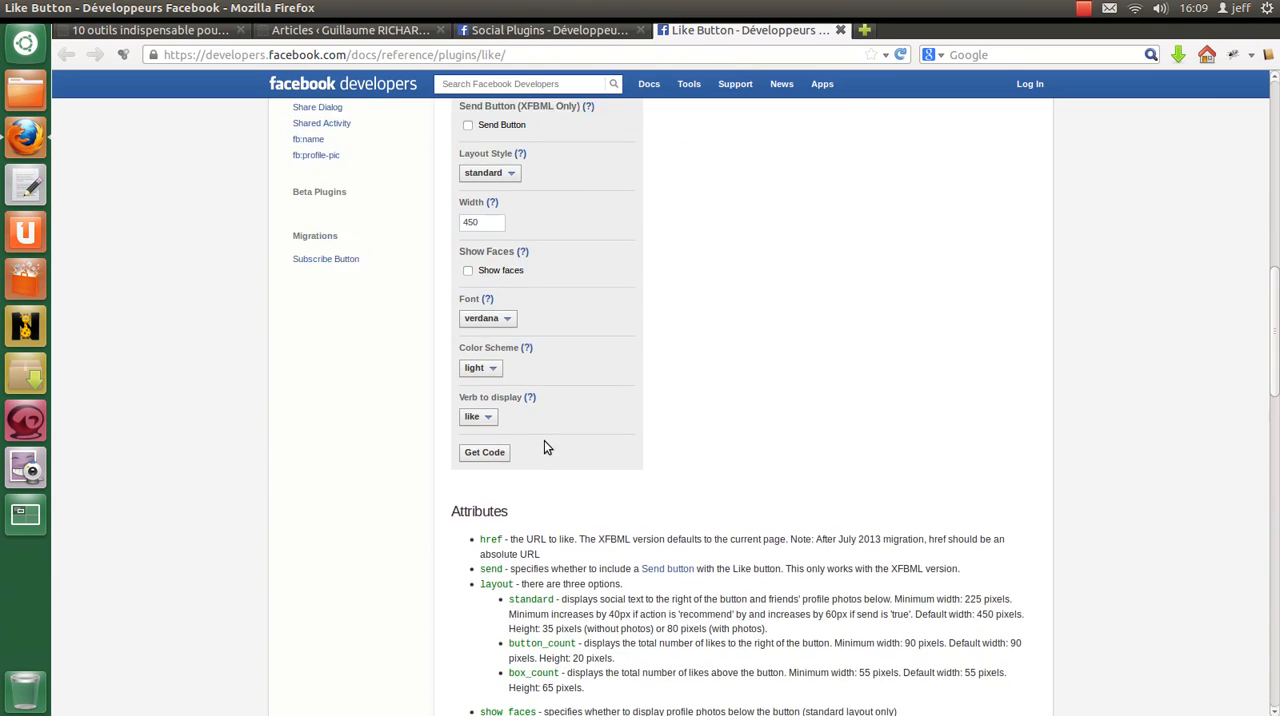
pyautogui.click(488, 528)
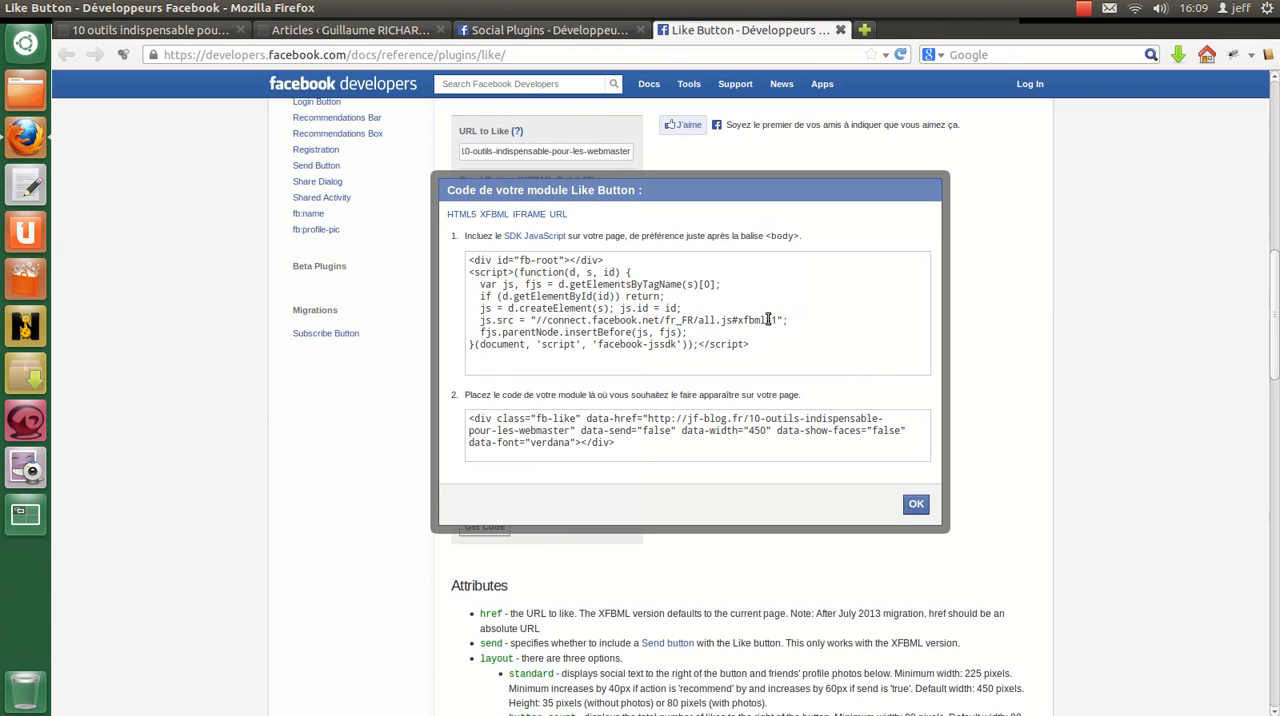
pyautogui.moveTo(757, 344); pyautogui.dragTo(472, 260)
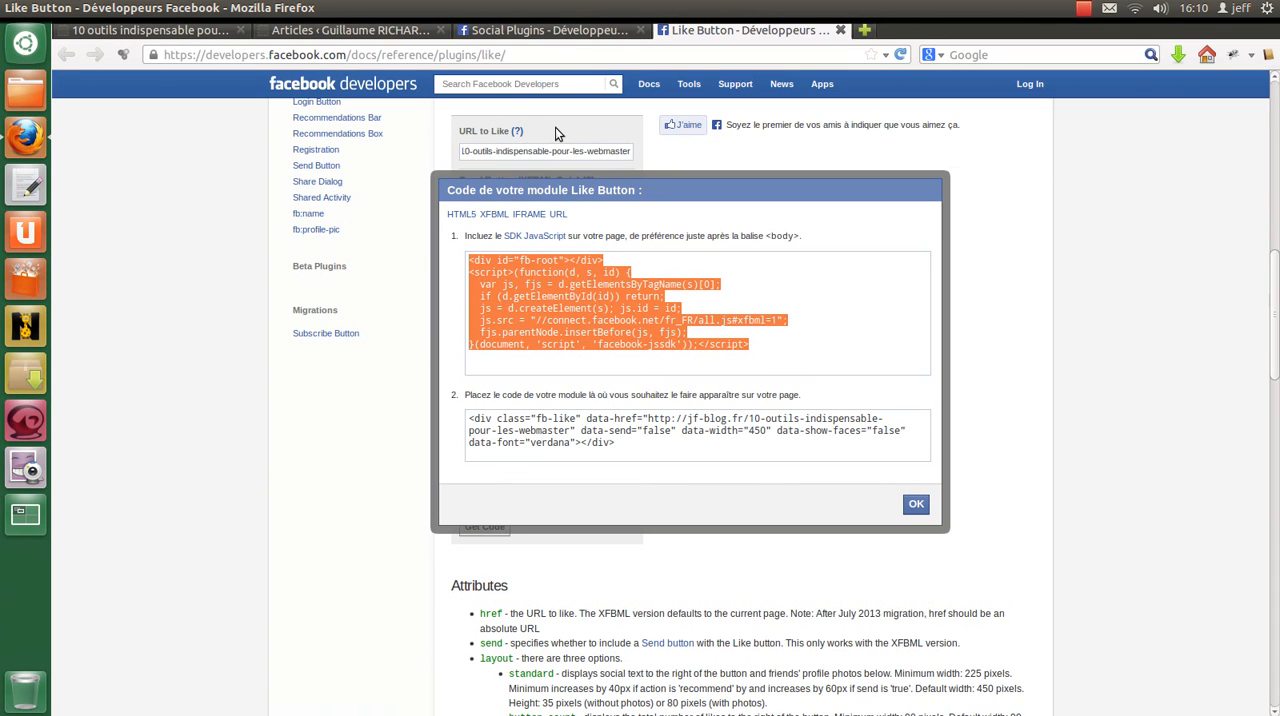
# Step: Open header.php from the template folder in gedit, examine the SDK script placed after the body tag, and close the file
pyautogui.click(562, 30)
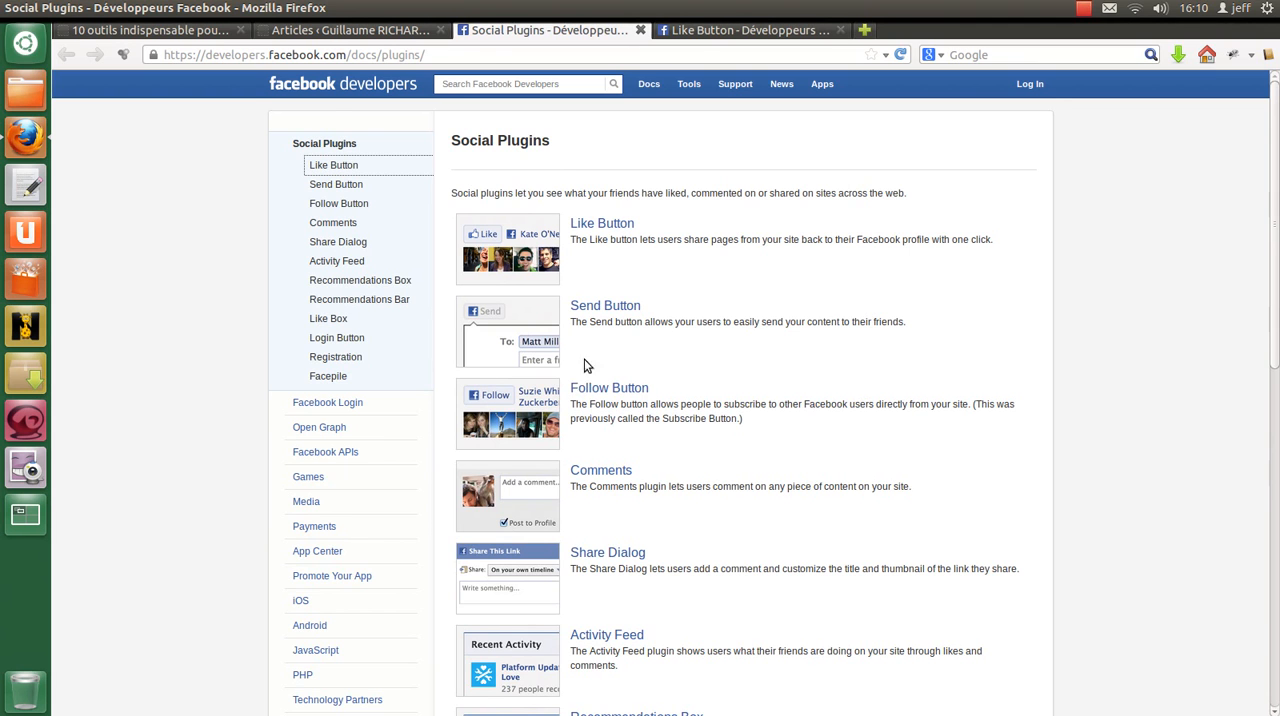
pyautogui.click(700, 33)
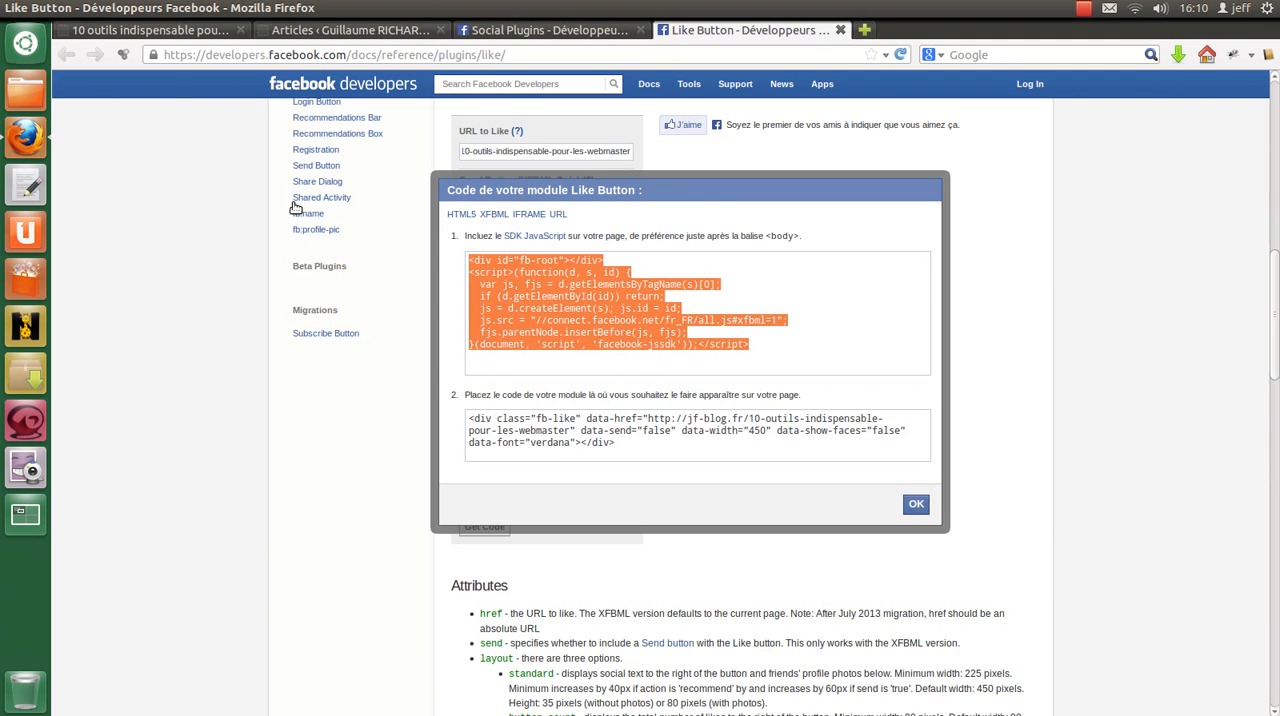
pyautogui.click(17, 6)
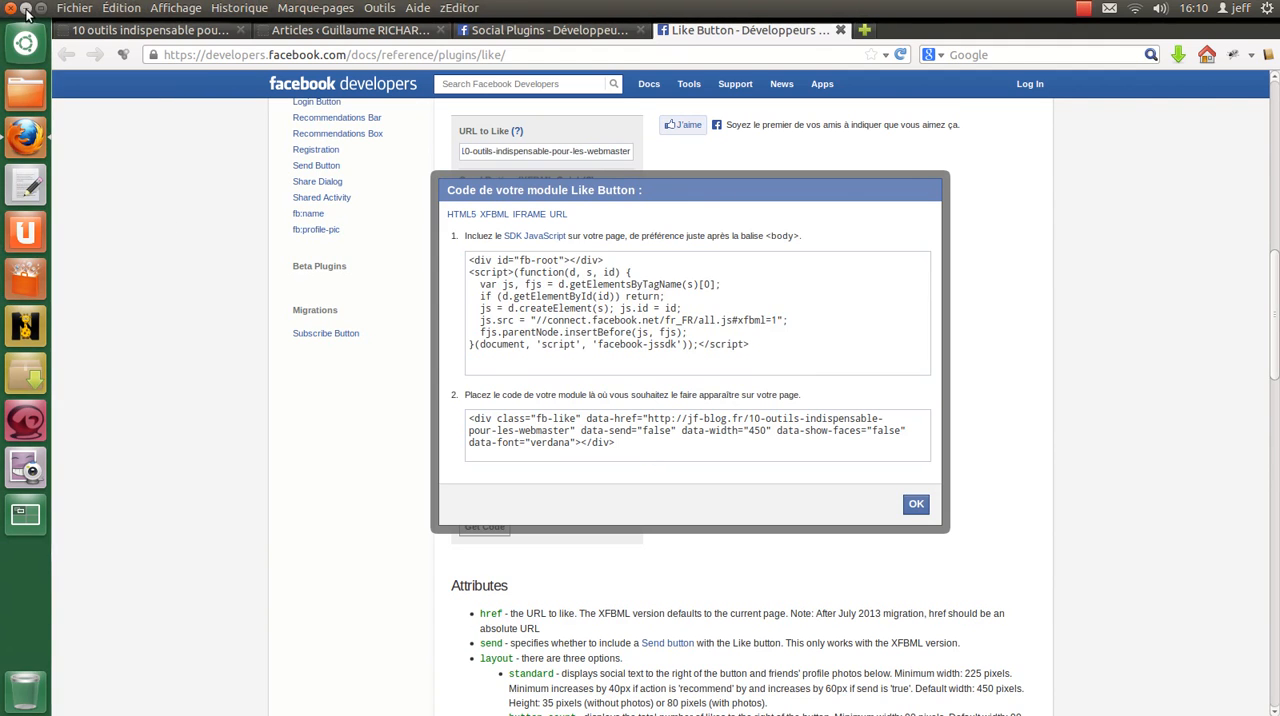
pyautogui.click(32, 12)
pyautogui.doubleClick(123, 45)
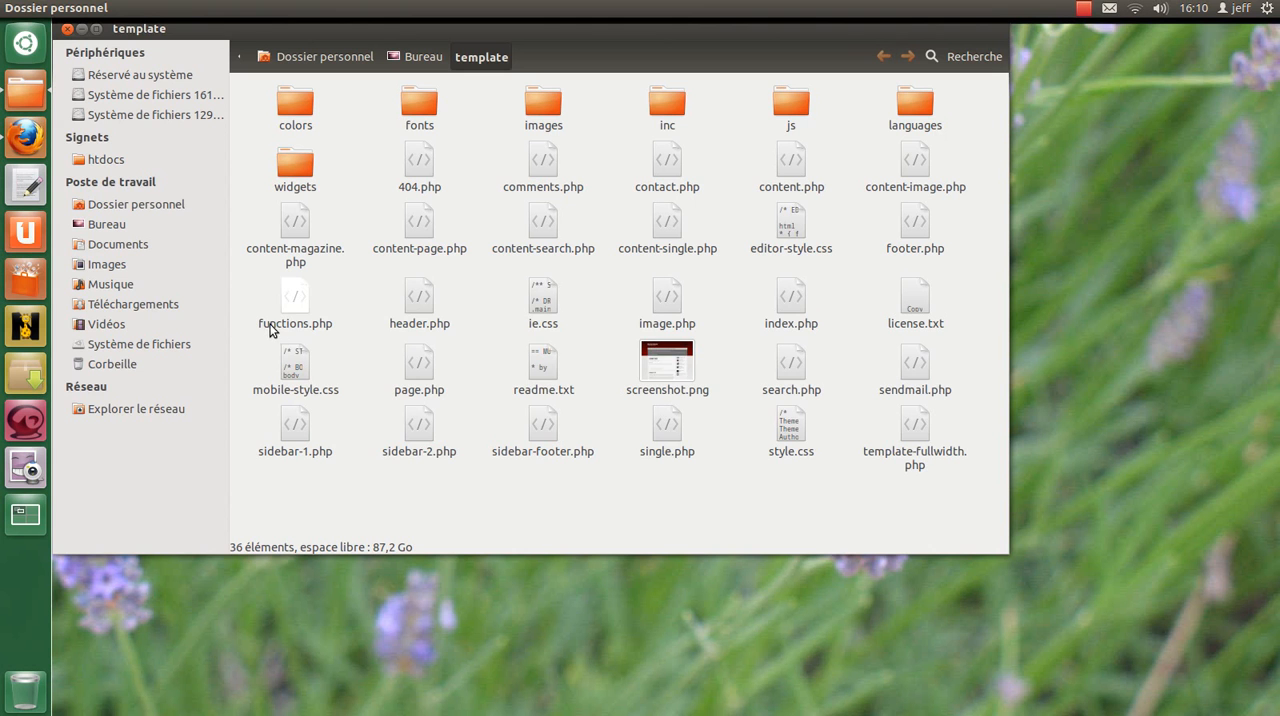
pyautogui.doubleClick(421, 305)
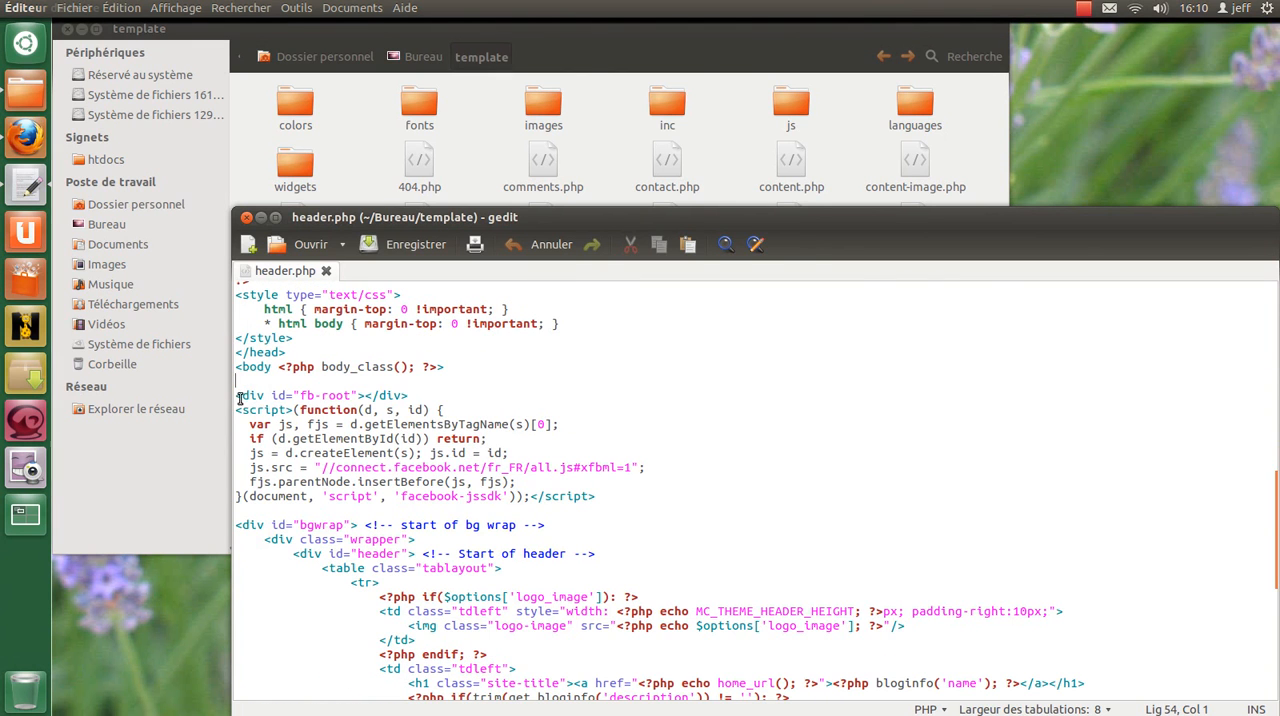
pyautogui.moveTo(237, 393); pyautogui.dragTo(614, 494)
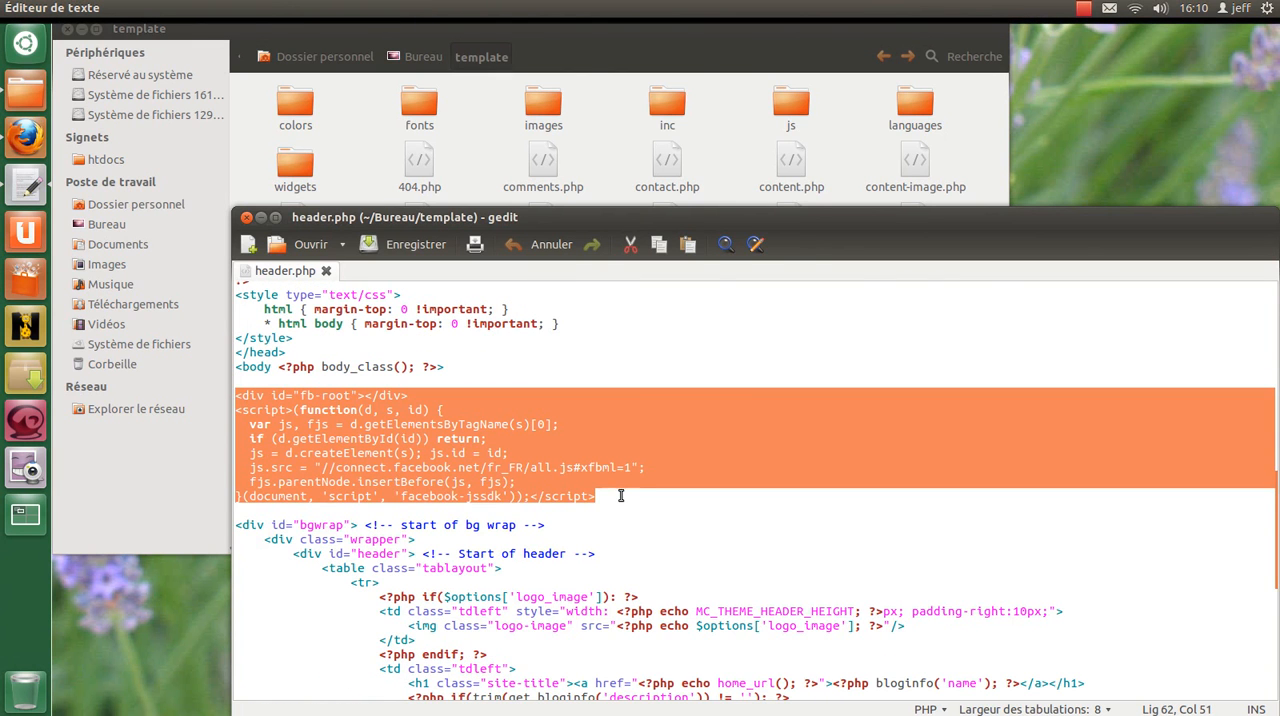
pyautogui.scroll(-2, 637, 492)
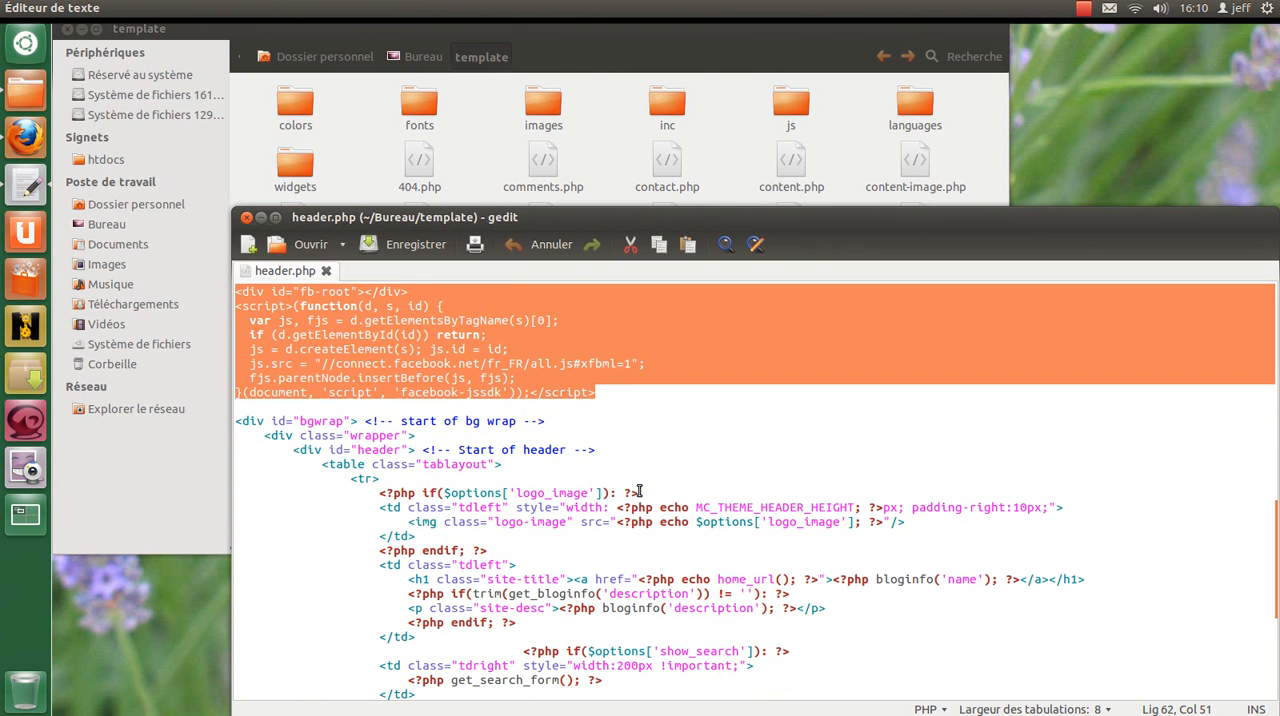
pyautogui.click(247, 218)
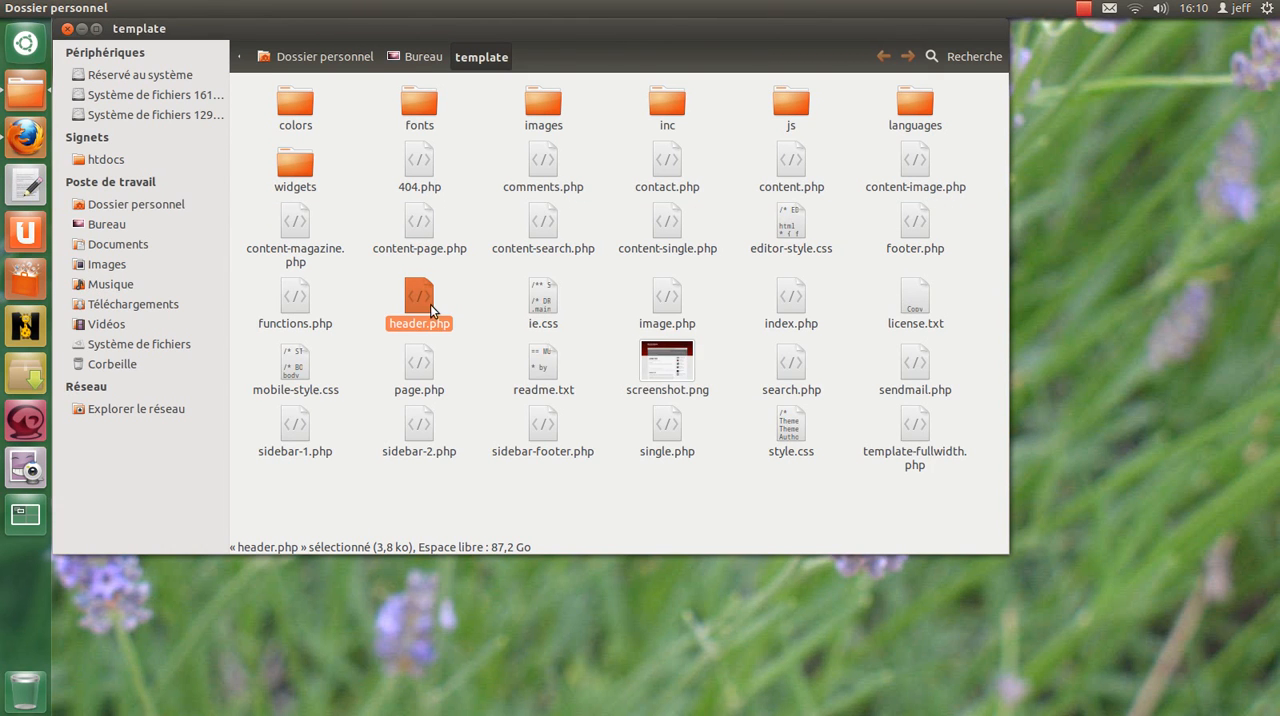
# Step: Switch back to Firefox and select the fb-like div snippet in the generated Like button code
pyautogui.click(24, 136)
pyautogui.hotkey('ctrl', 'Tab')
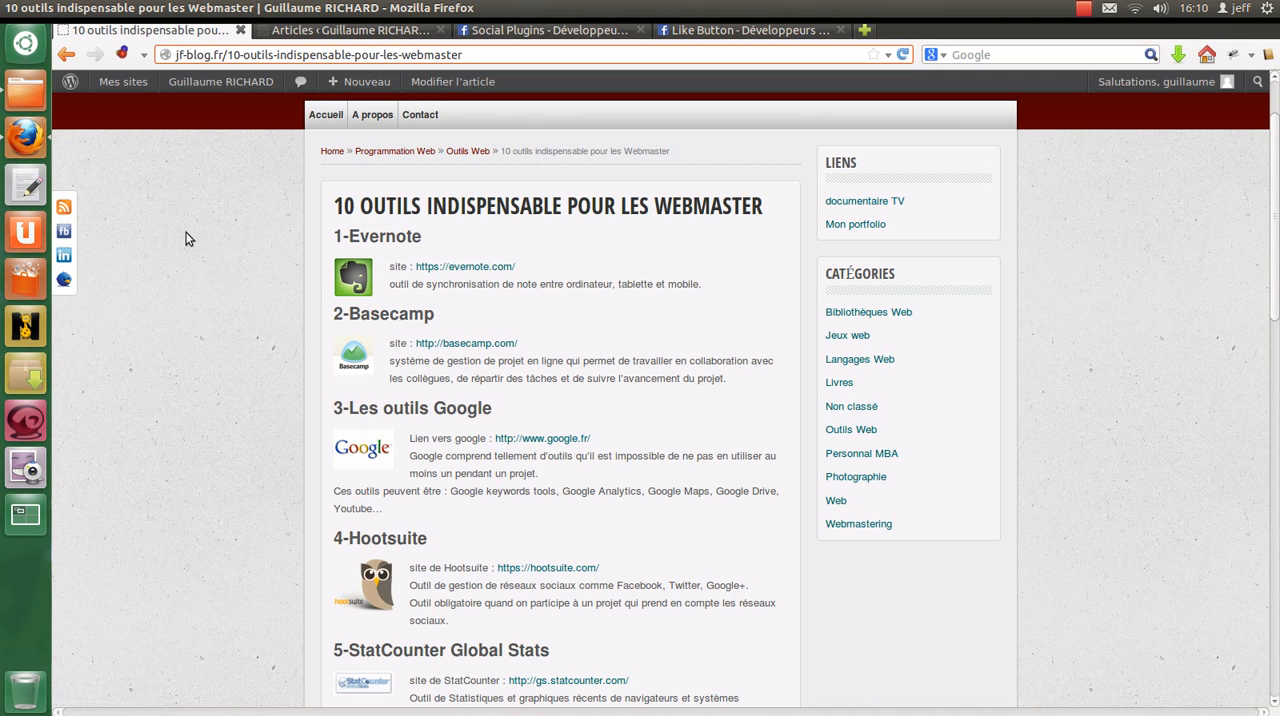
pyautogui.click(745, 30)
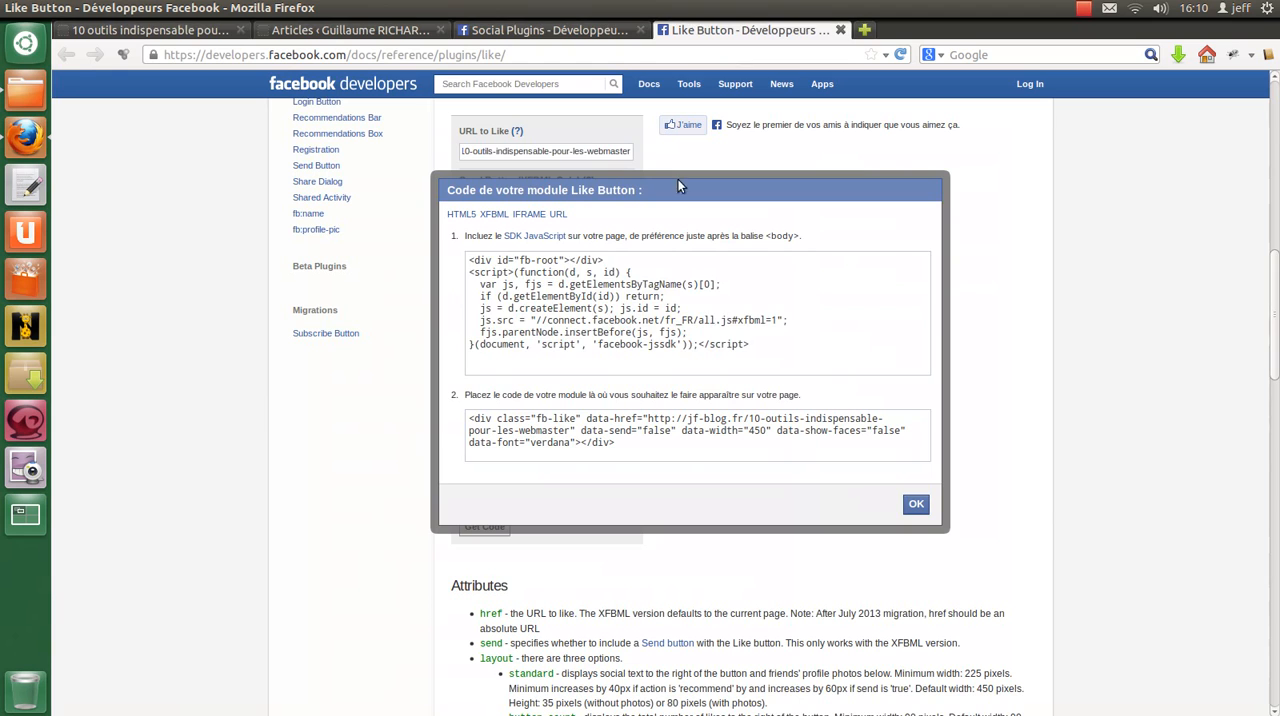
pyautogui.click(558, 312)
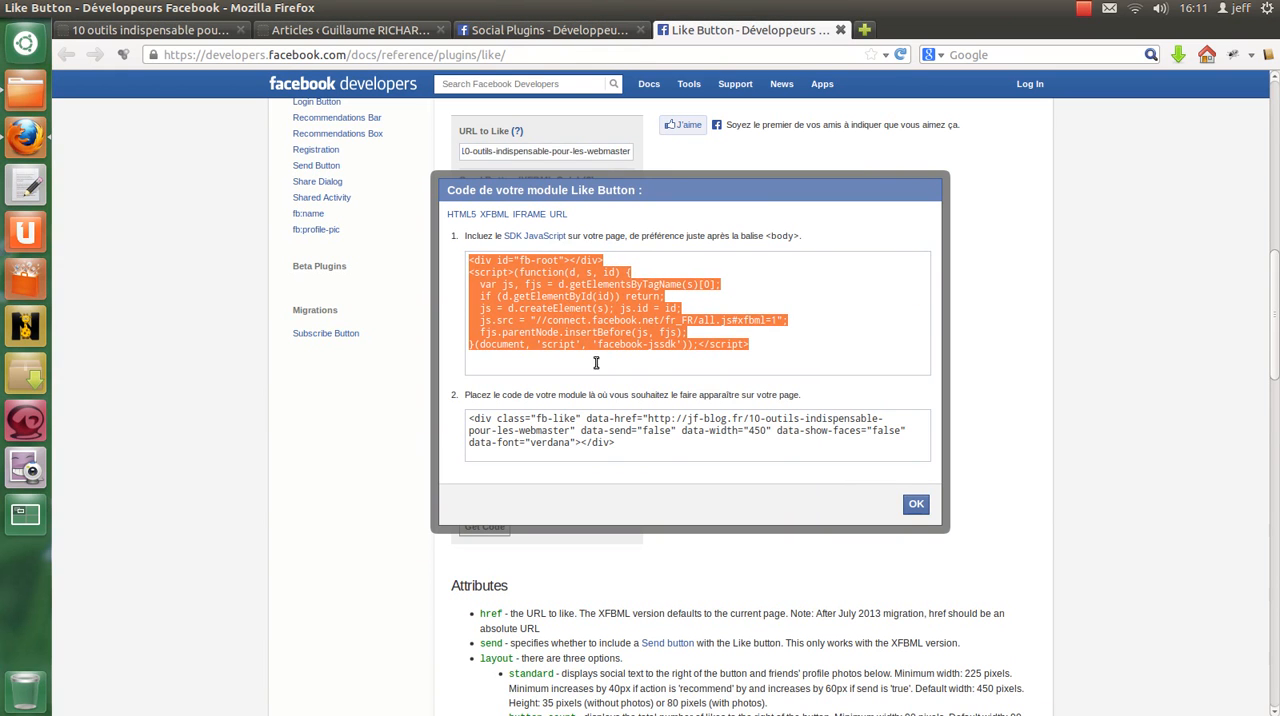
pyautogui.click(648, 446)
pyautogui.hotkey('ctrl', 'c')
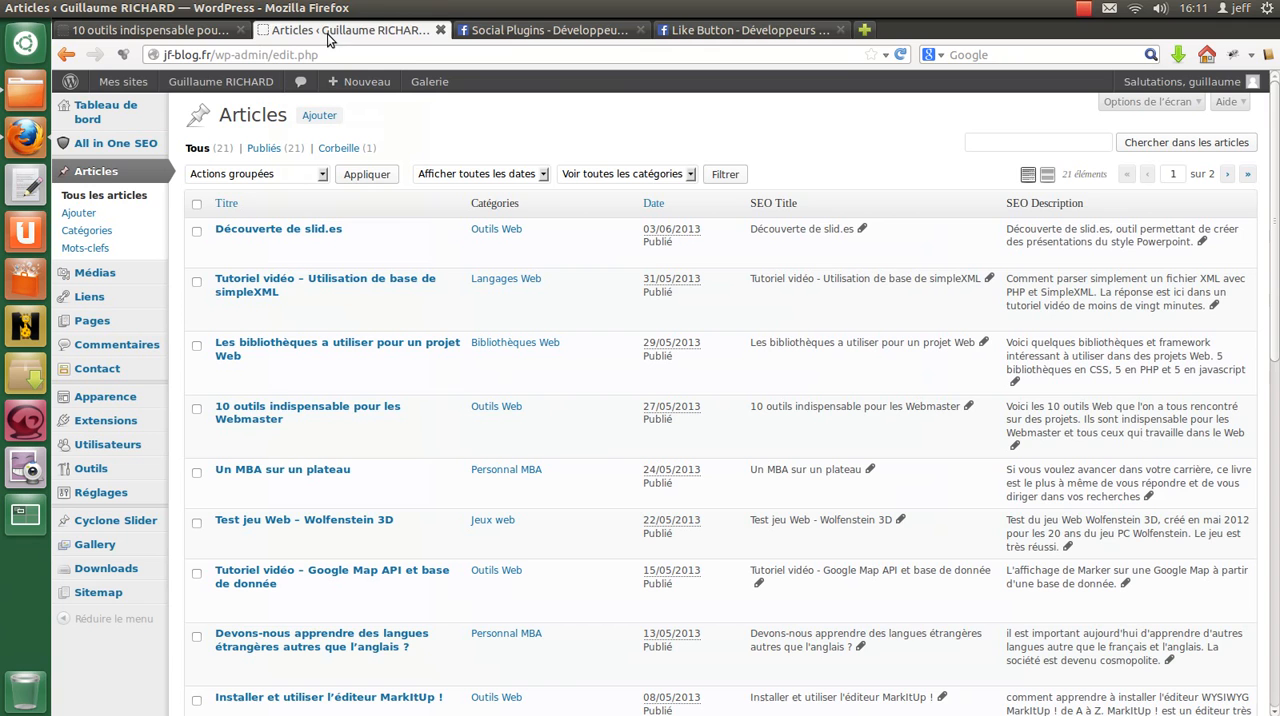
# Step: Open the article "10 outils indispensable pour les Webmaster" for editing from the WordPress article list
pyautogui.click(327, 31)
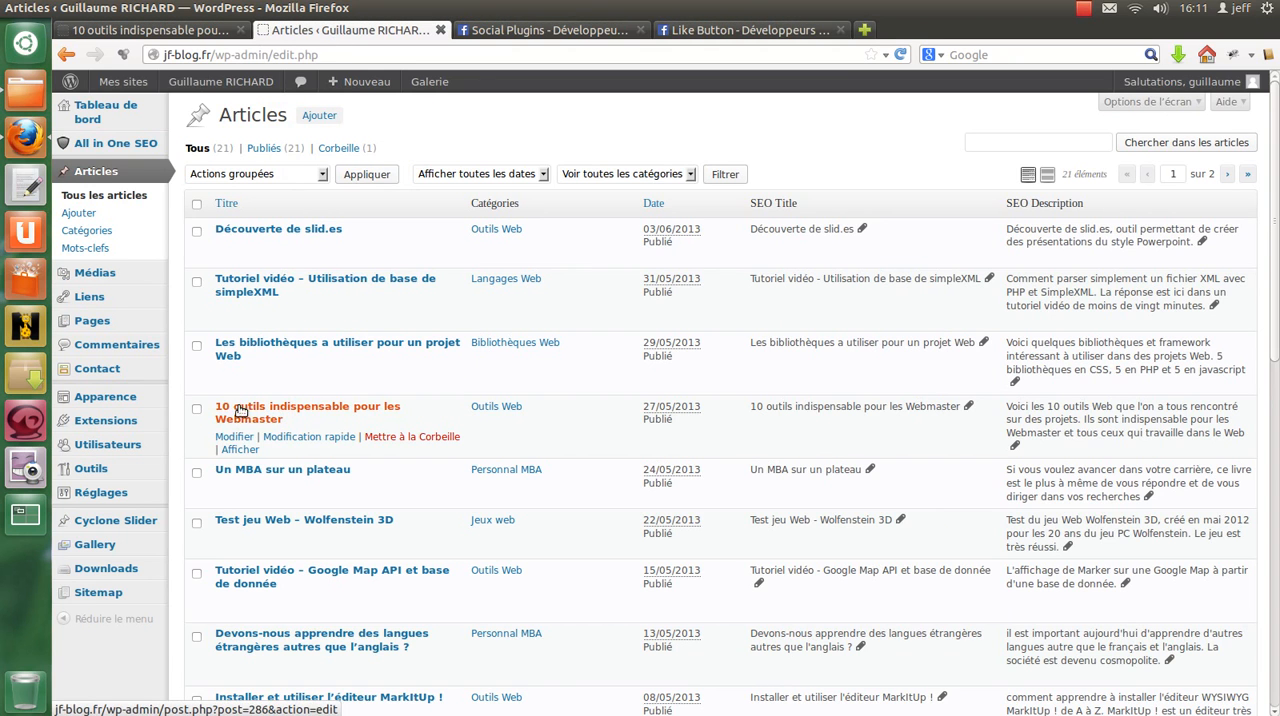
pyautogui.click(250, 440)
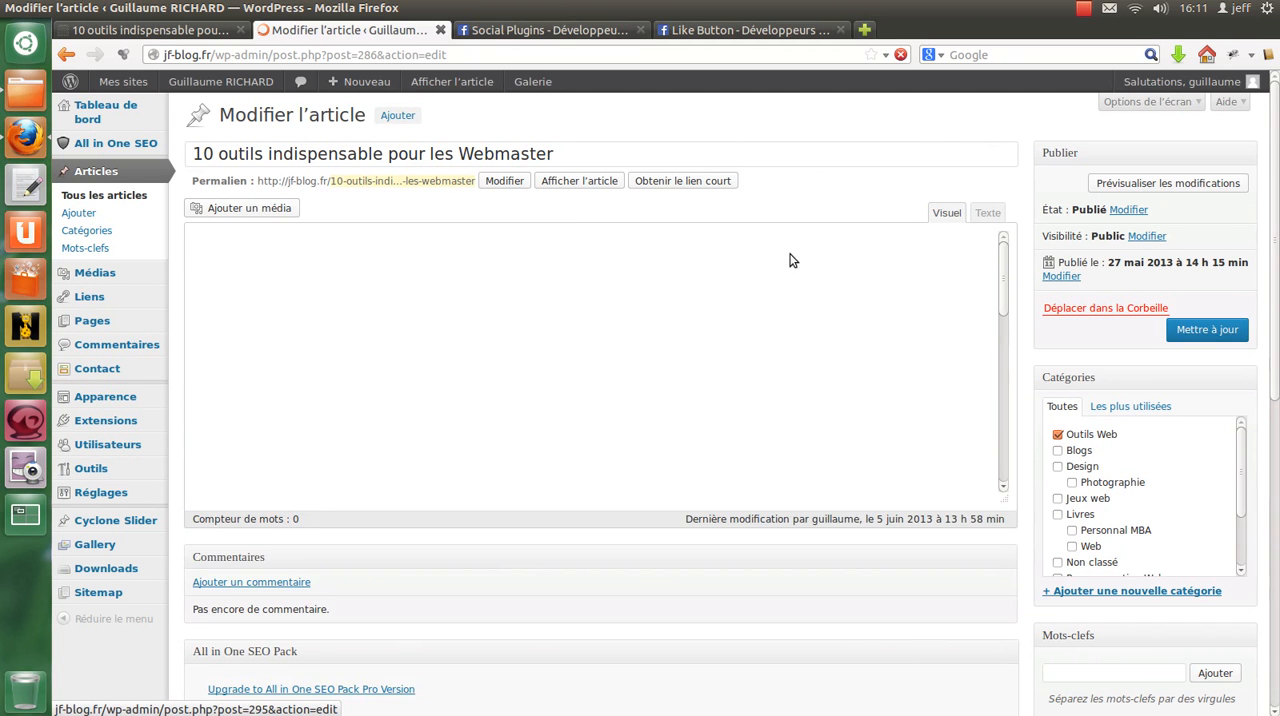
# Step: Insert the copied fb-like div snippet followed by a <br /> line above the 1-Evernote heading in the article's HTML source
pyautogui.click(988, 213)
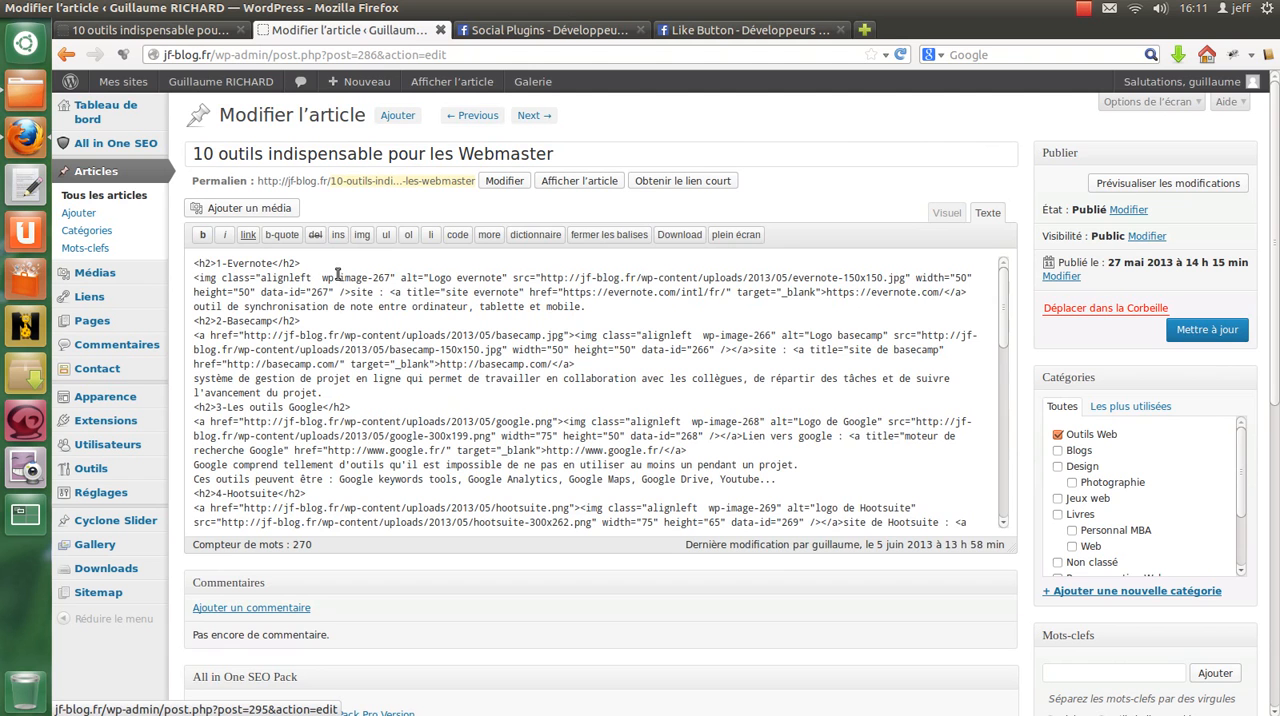
pyautogui.click(190, 263)
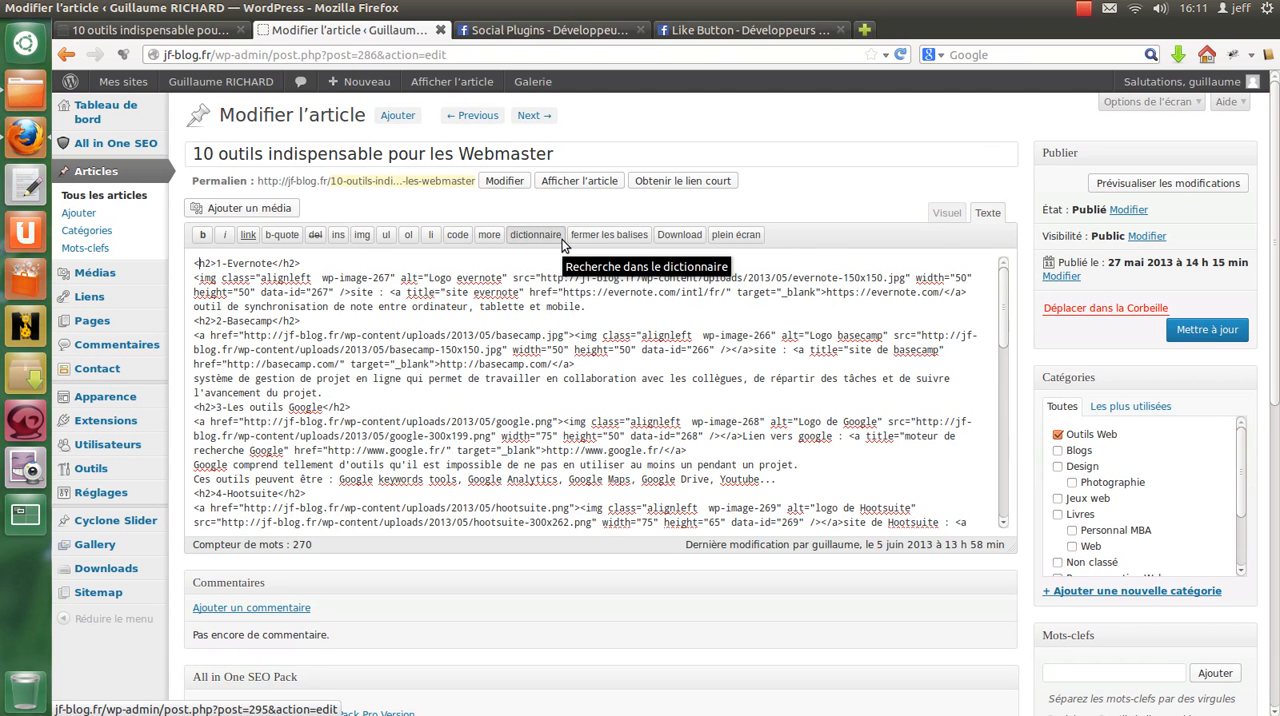
pyautogui.hotkey('ctrl', 'v')
pyautogui.press('Return')
pyautogui.press('Return')
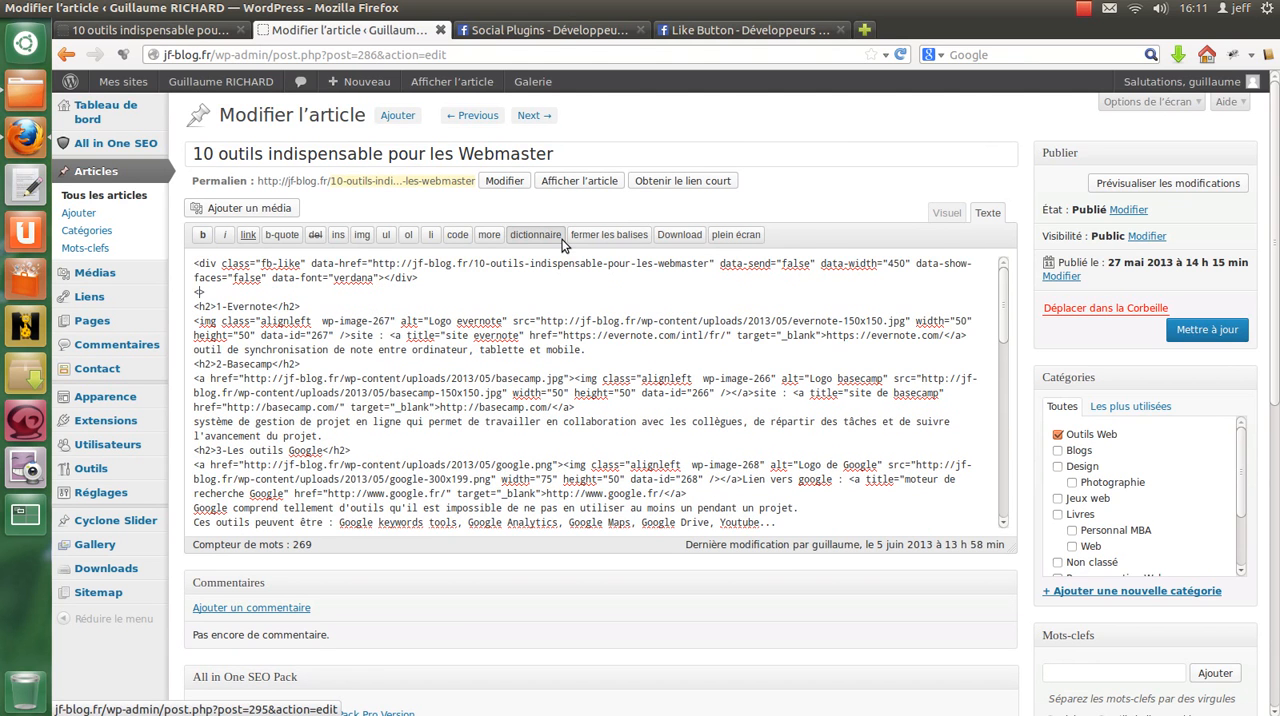
pyautogui.hotkey('shift', 'Home')
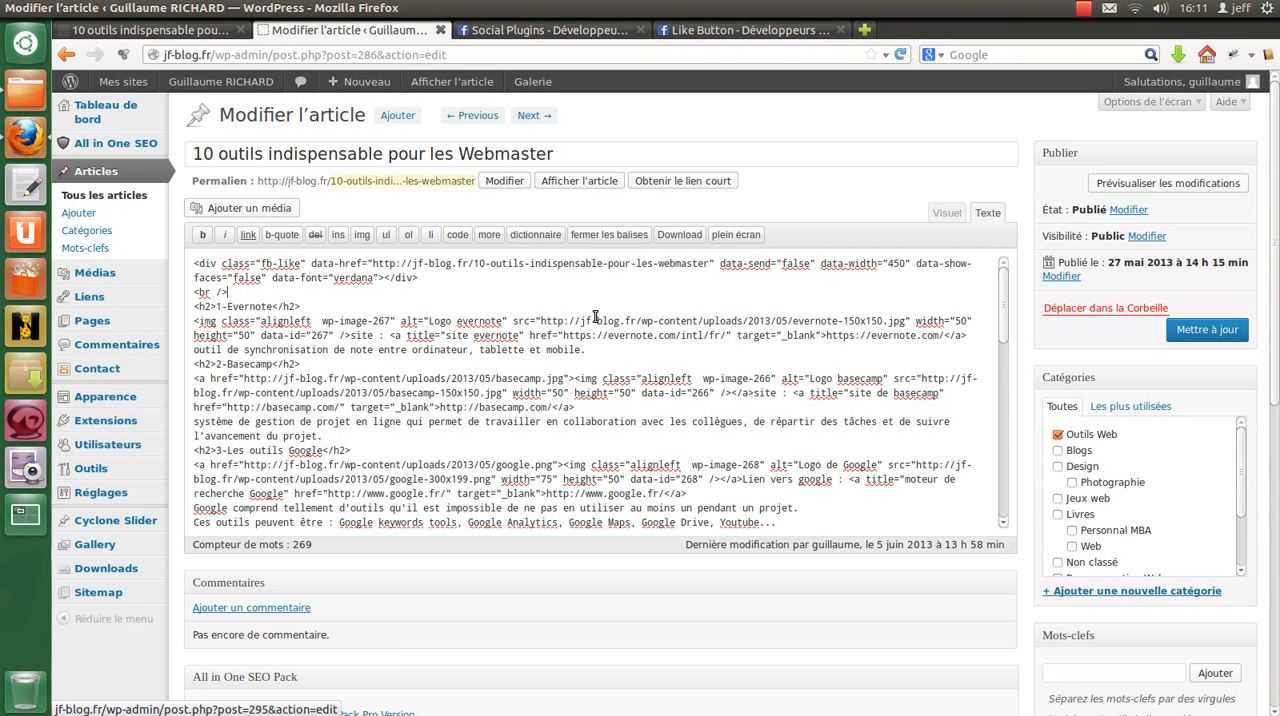
# Step: Check the article in the visual editor, update it, and reload its published page
pyautogui.click(945, 212)
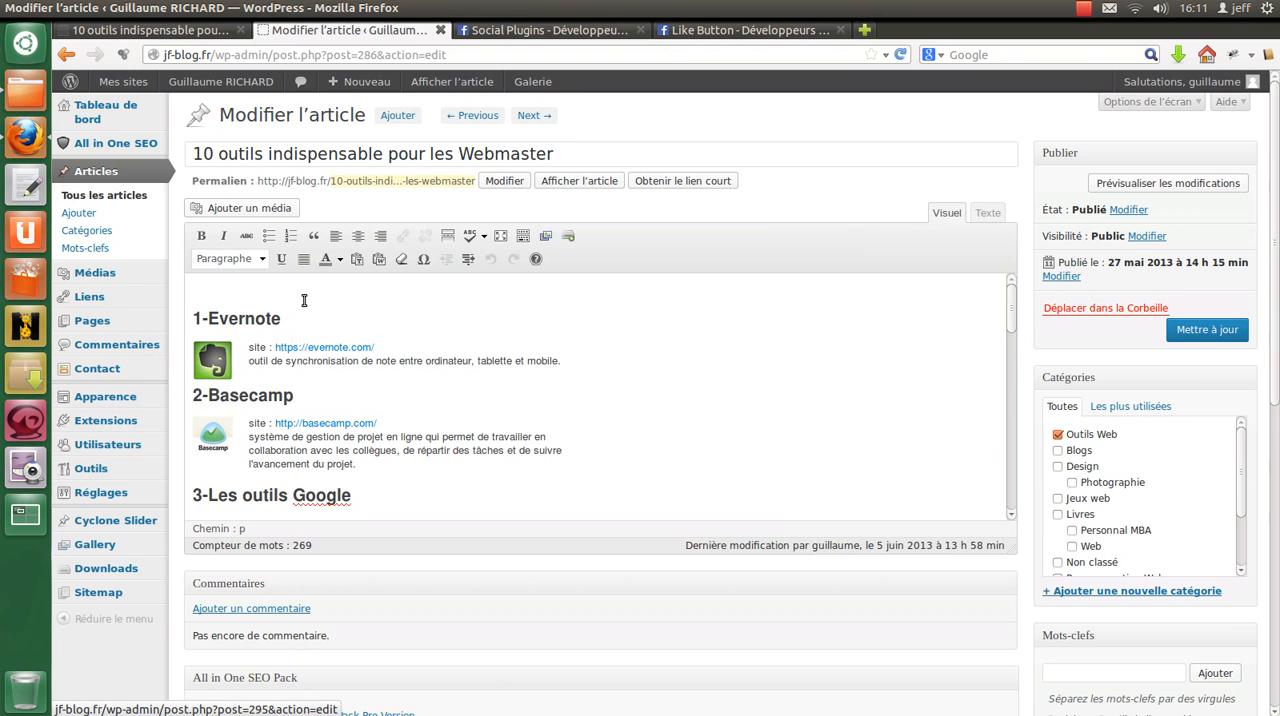
pyautogui.click(1210, 333)
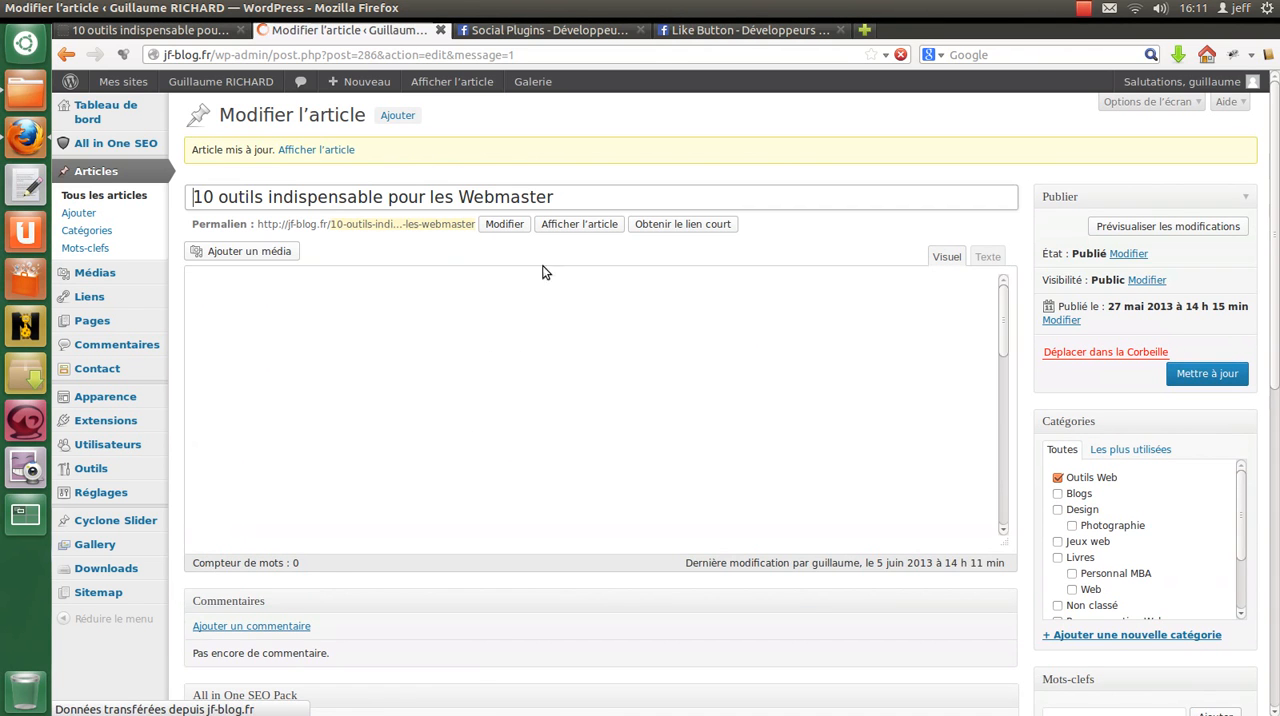
pyautogui.click(150, 30)
pyautogui.click(903, 54)
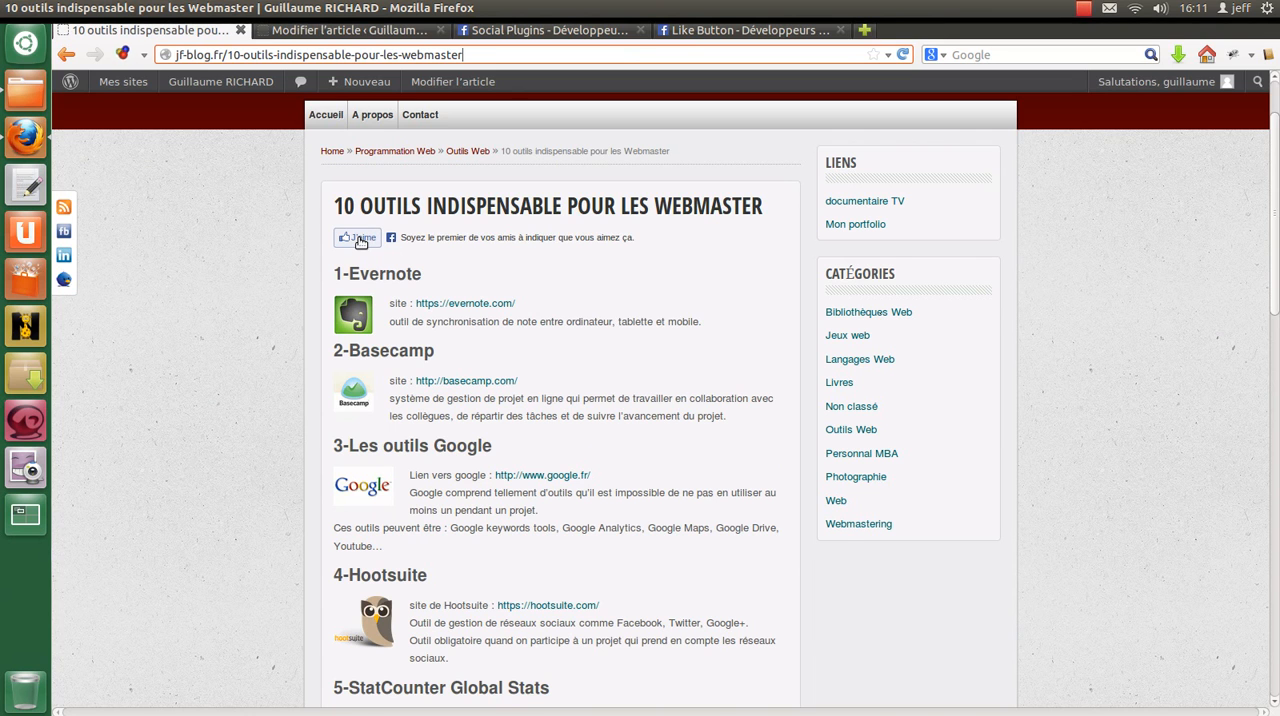
# Step: Like the article with its Facebook J'aime button and log in with the account e-mail and password in the pop-up window
pyautogui.click(361, 242)
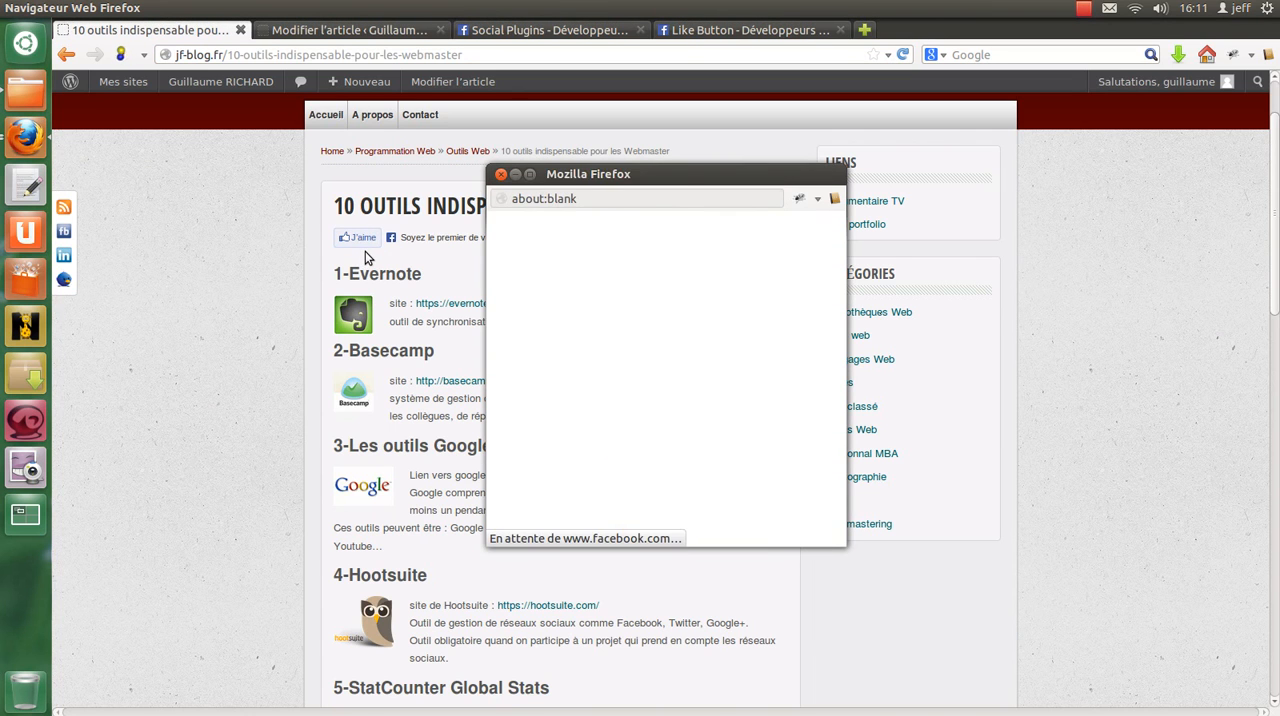
pyautogui.click(660, 320)
pyautogui.click(665, 329)
pyautogui.click(748, 532)
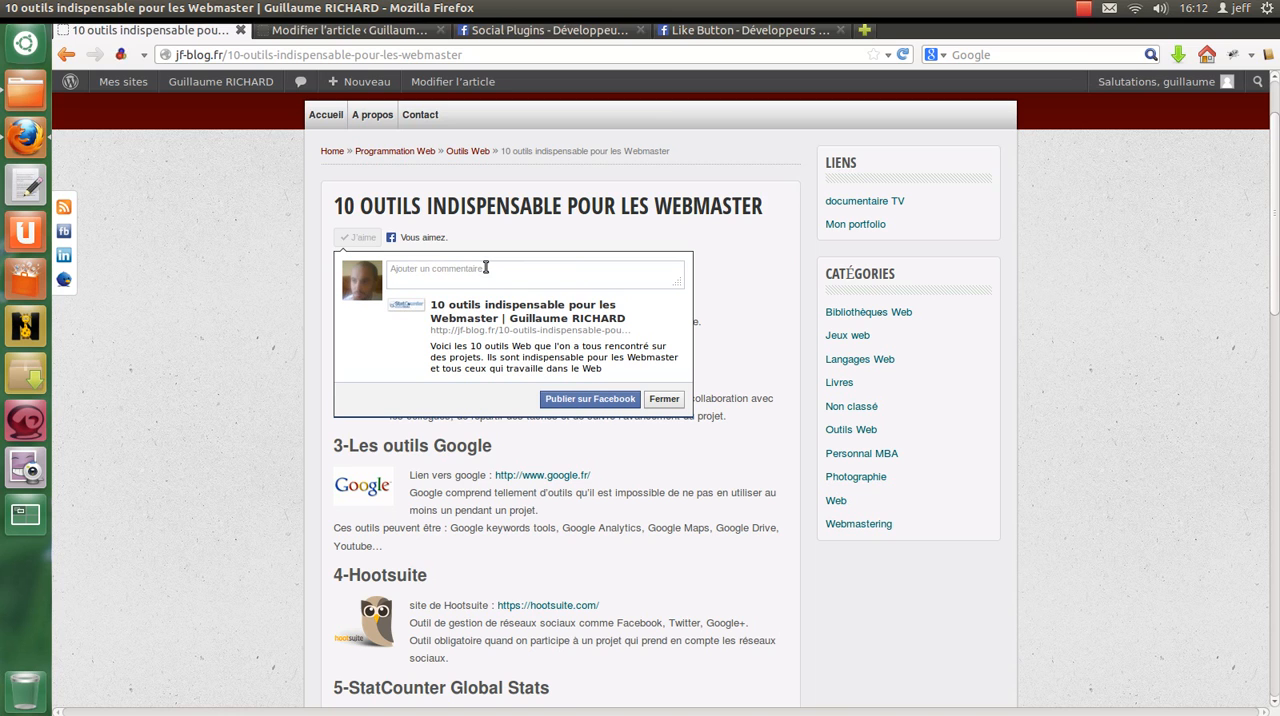
# Step: Write the comment "Venez lire cette article intéressant." for the liked article and publish it on Facebook
pyautogui.click(529, 276)
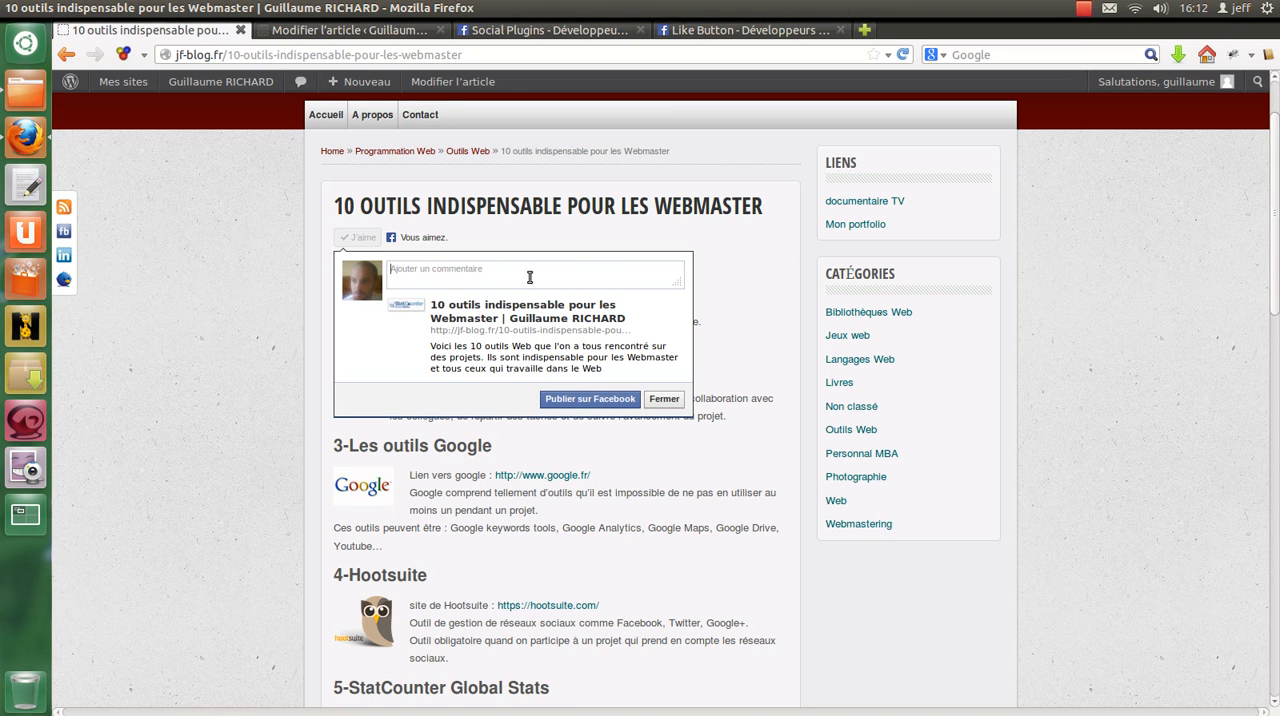
pyautogui.write("Venez voir l'a")
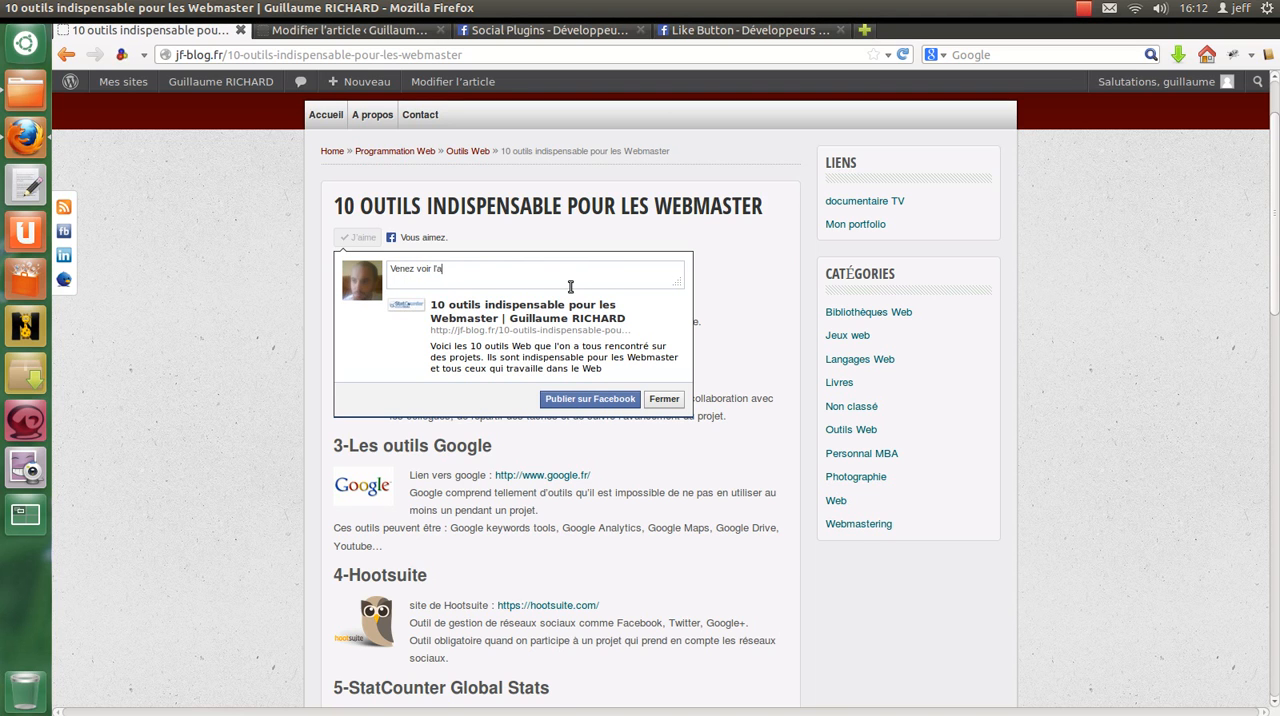
pyautogui.write('rticles')
pyautogui.hotkey('ctrl', 'shift', 'Left')
pyautogui.press('BackSpace')
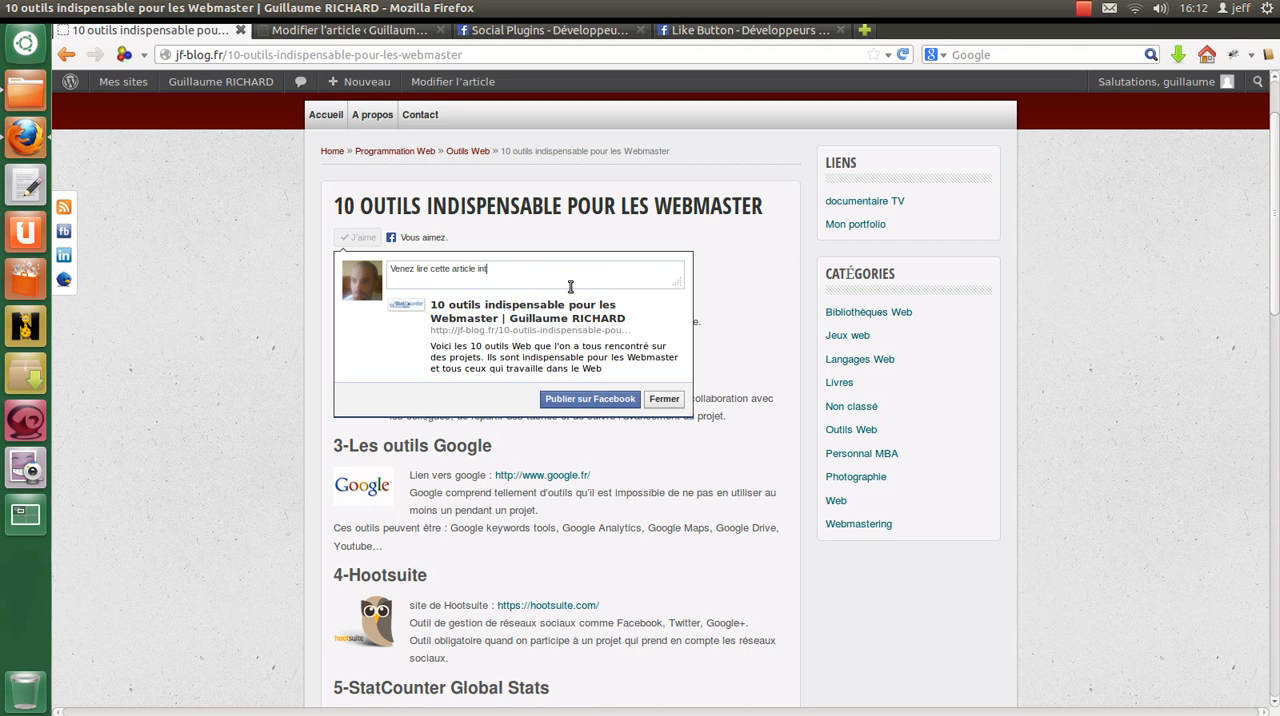
pyautogui.write('sant.')
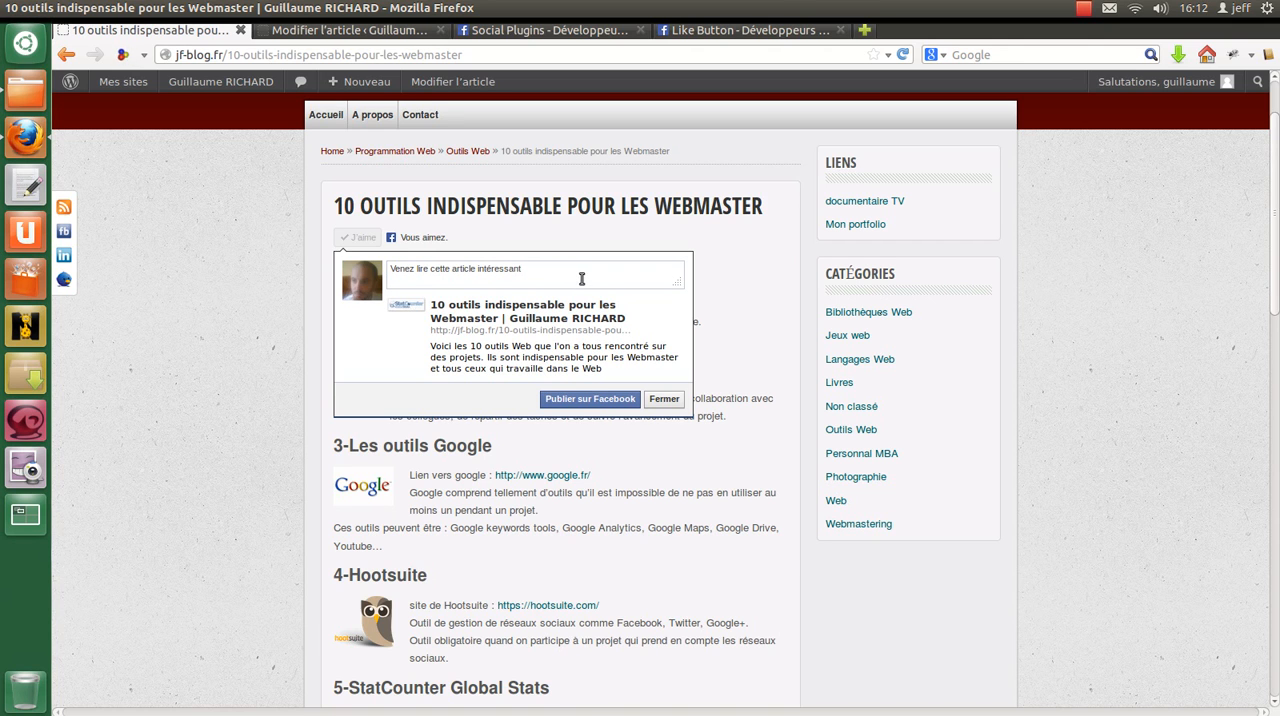
pyautogui.click(617, 406)
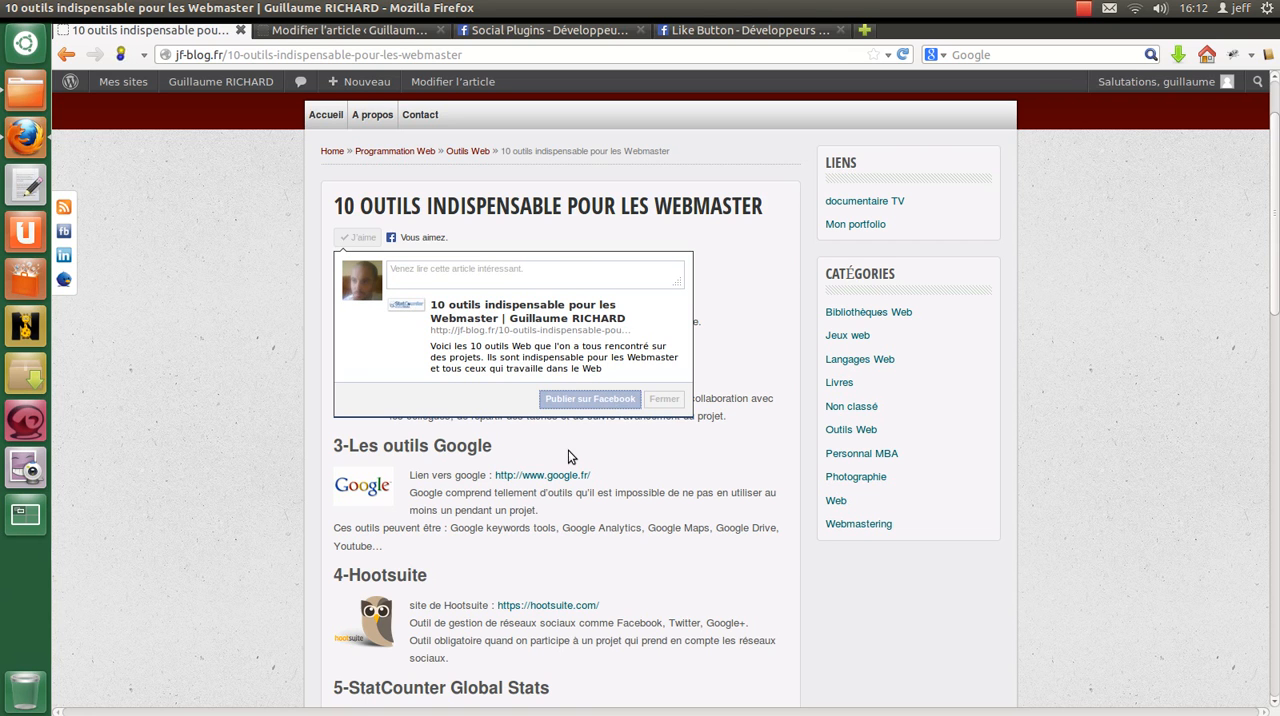
# Step: Open facebook.com in a new tab to check the published article link in the news feed, and log out of the account
pyautogui.click(866, 28)
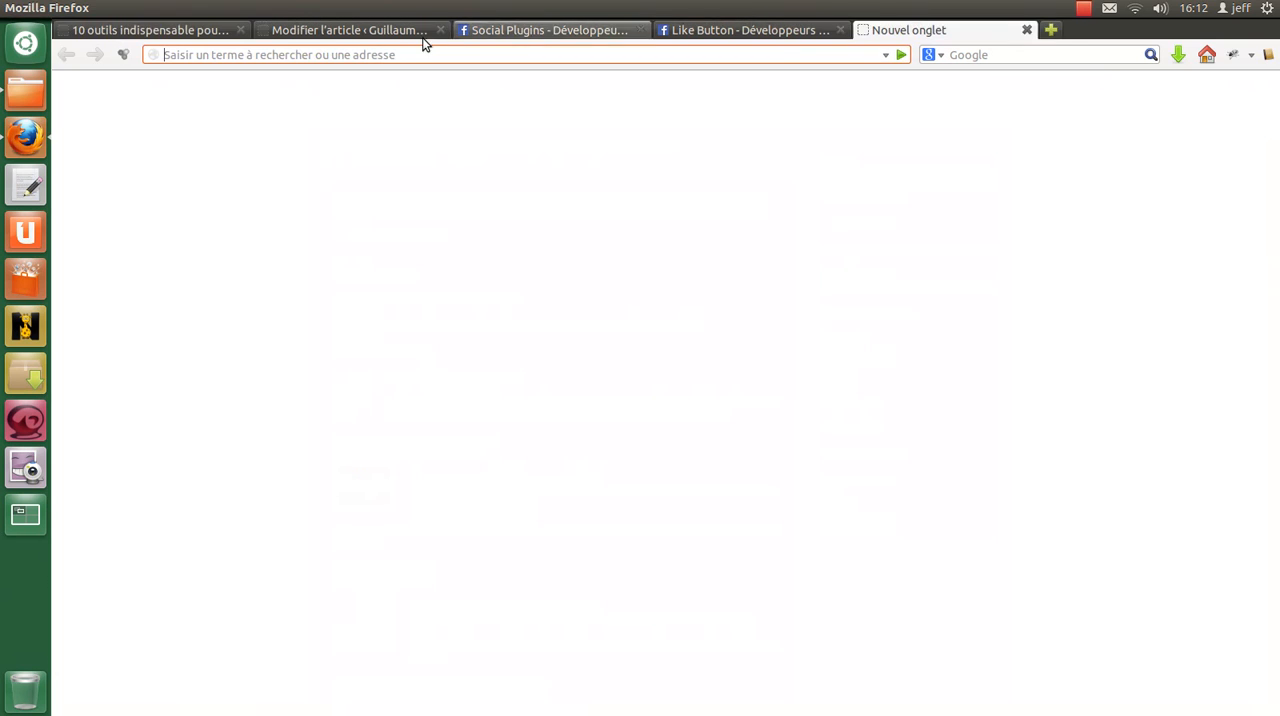
pyautogui.write('facebook.com/')
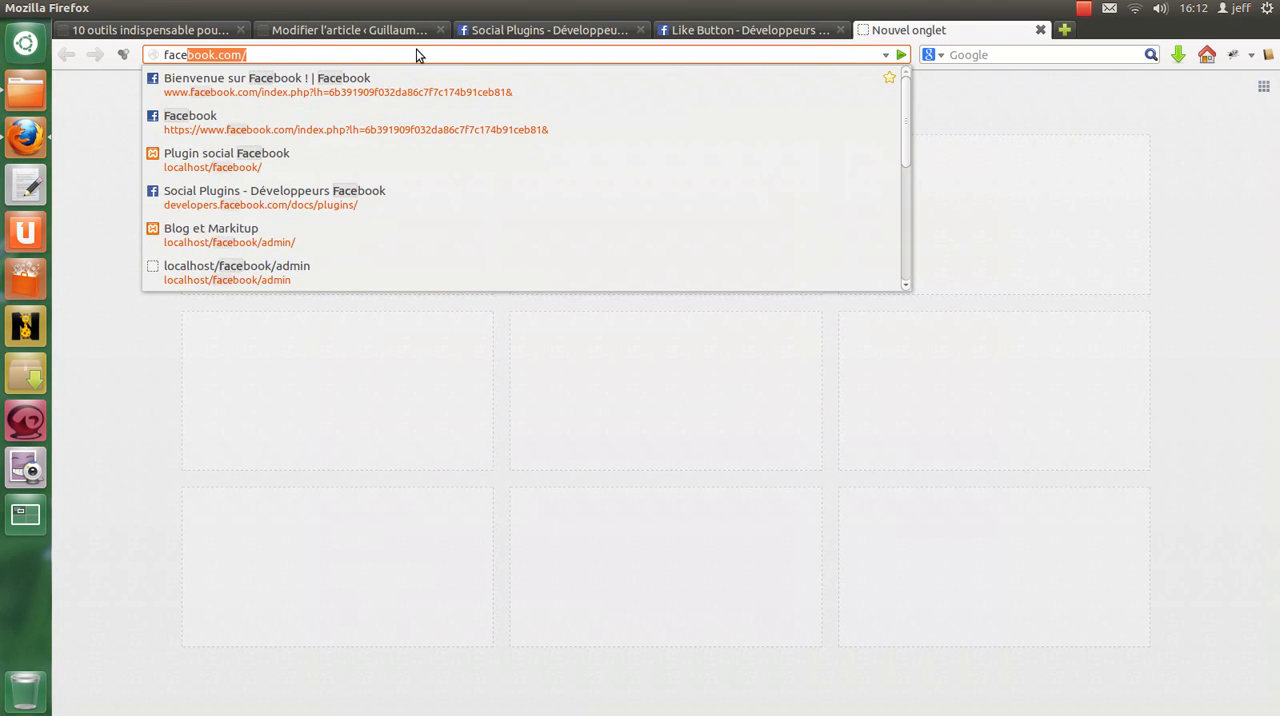
pyautogui.press('Return')
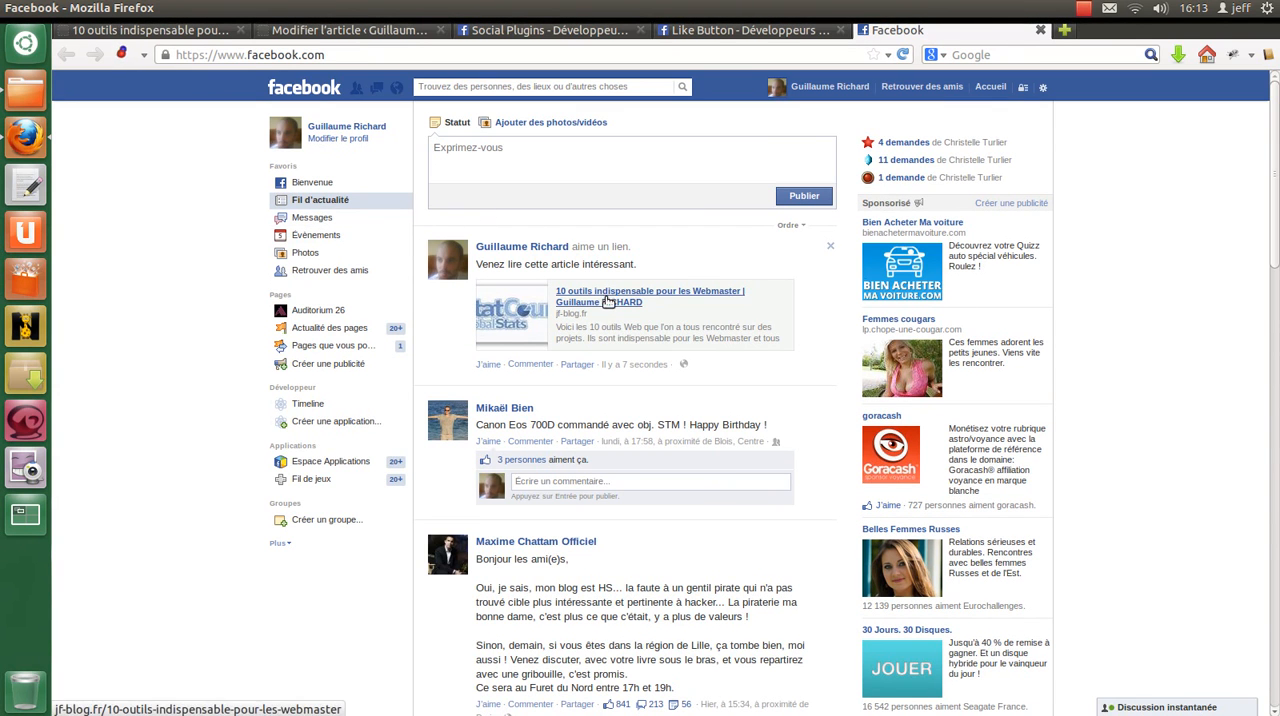
pyautogui.click(1022, 87)
pyautogui.click(1042, 87)
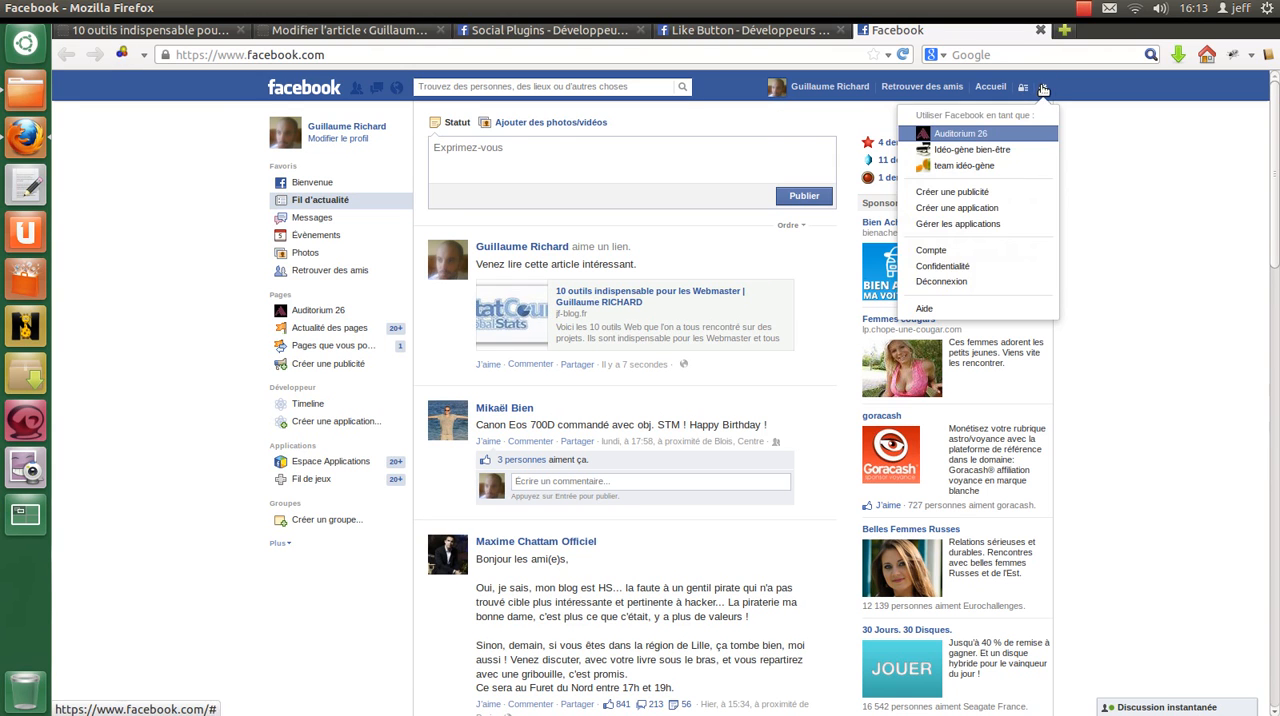
pyautogui.click(955, 283)
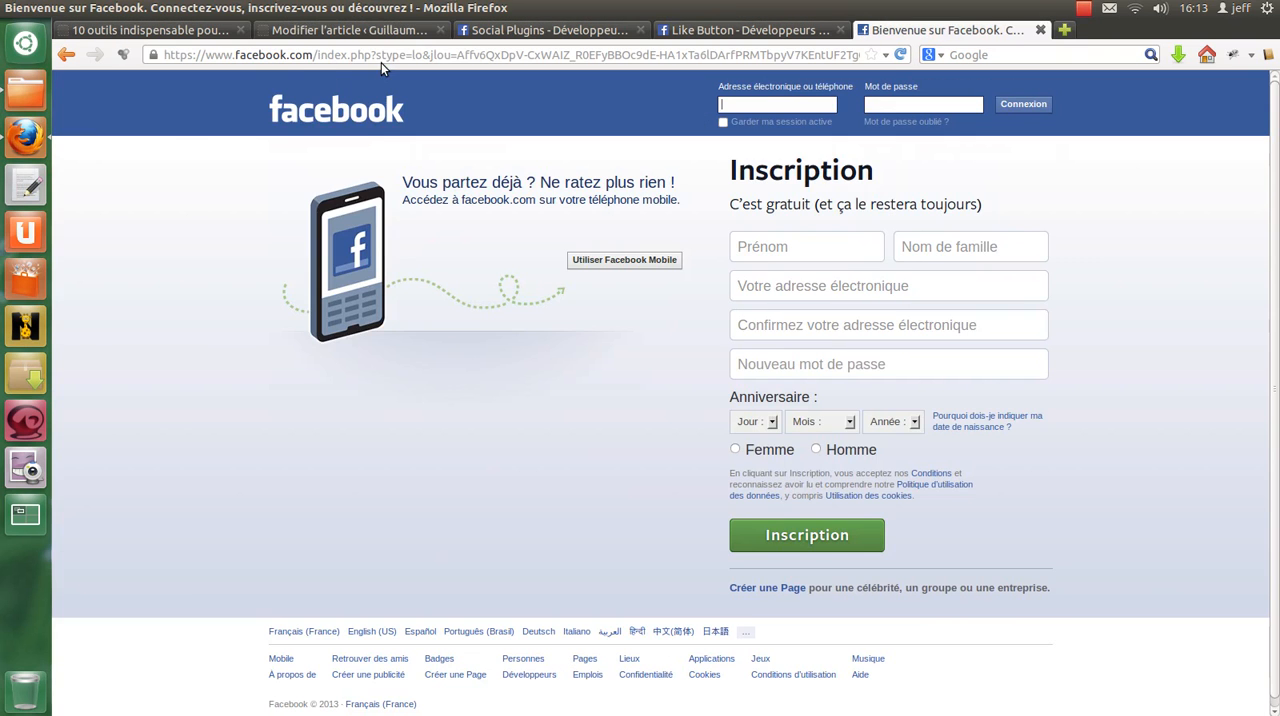
# Step: Reload the article's edit page in WordPress, and close the Facebook login and Like Button documentation tabs
pyautogui.click(350, 30)
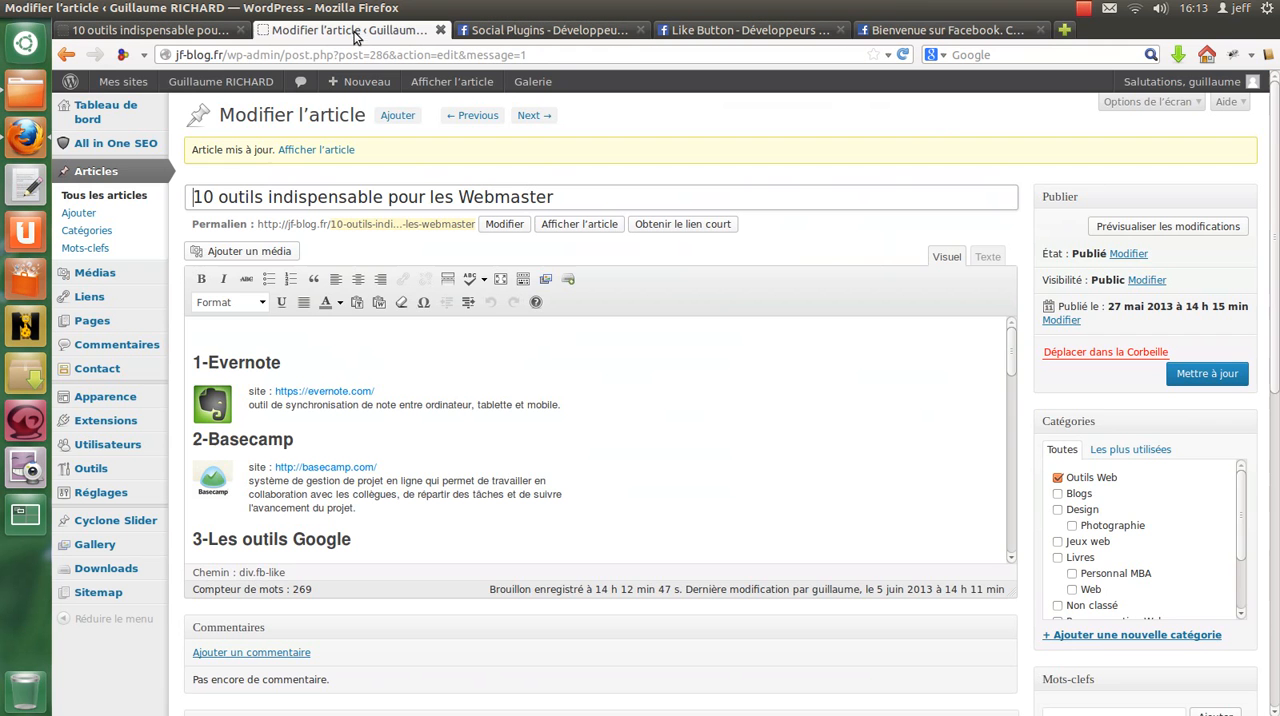
pyautogui.press('F5')
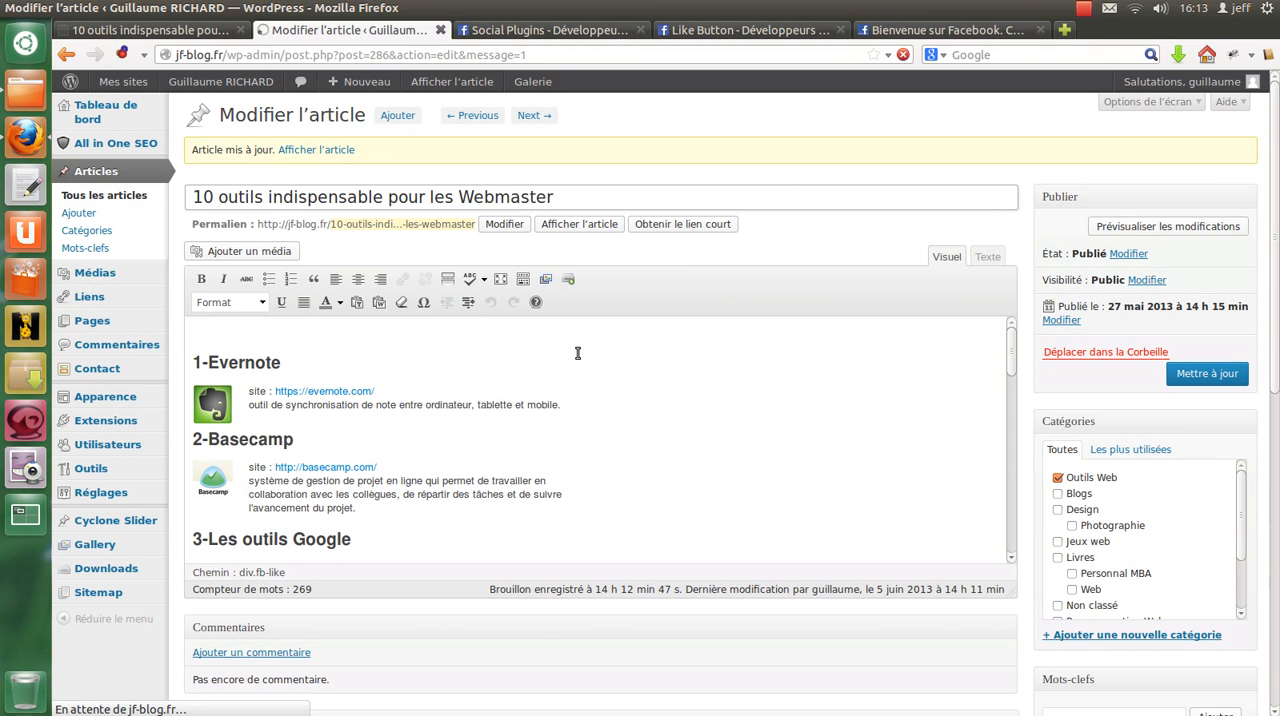
pyautogui.hotkey('ctrl', 'pageup')
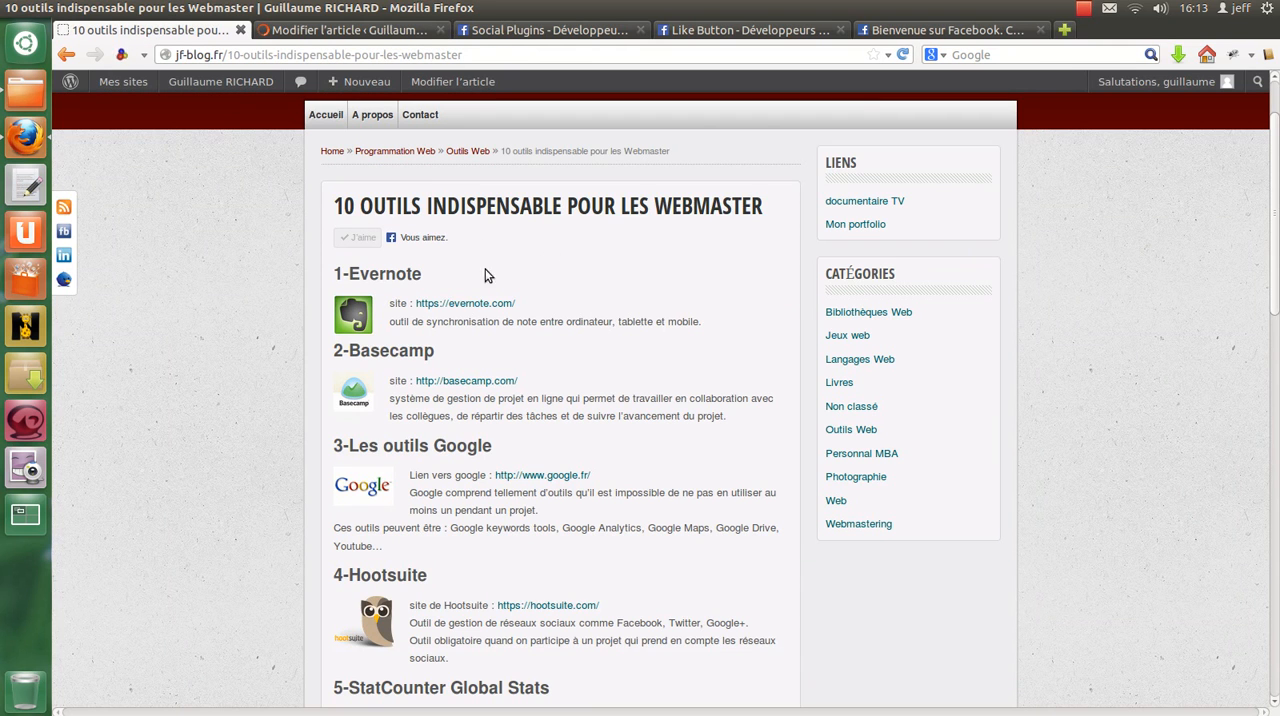
pyautogui.click(940, 33)
pyautogui.click(1040, 30)
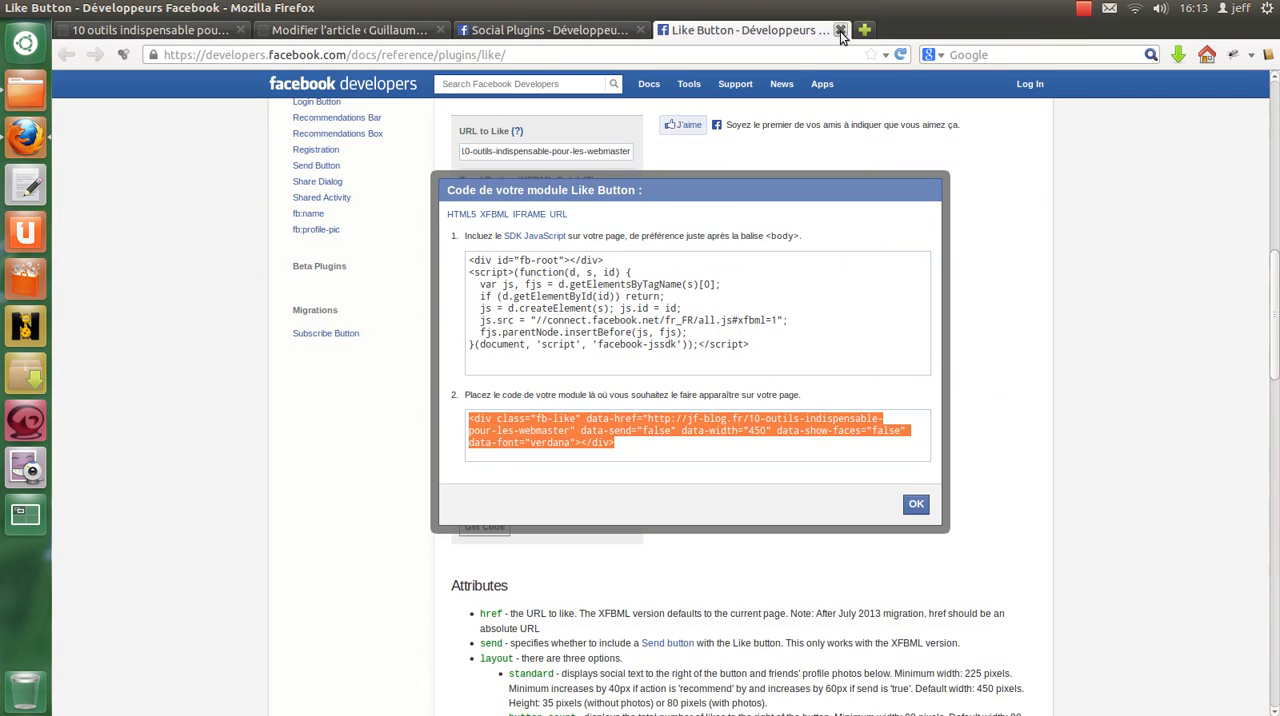
pyautogui.click(840, 31)
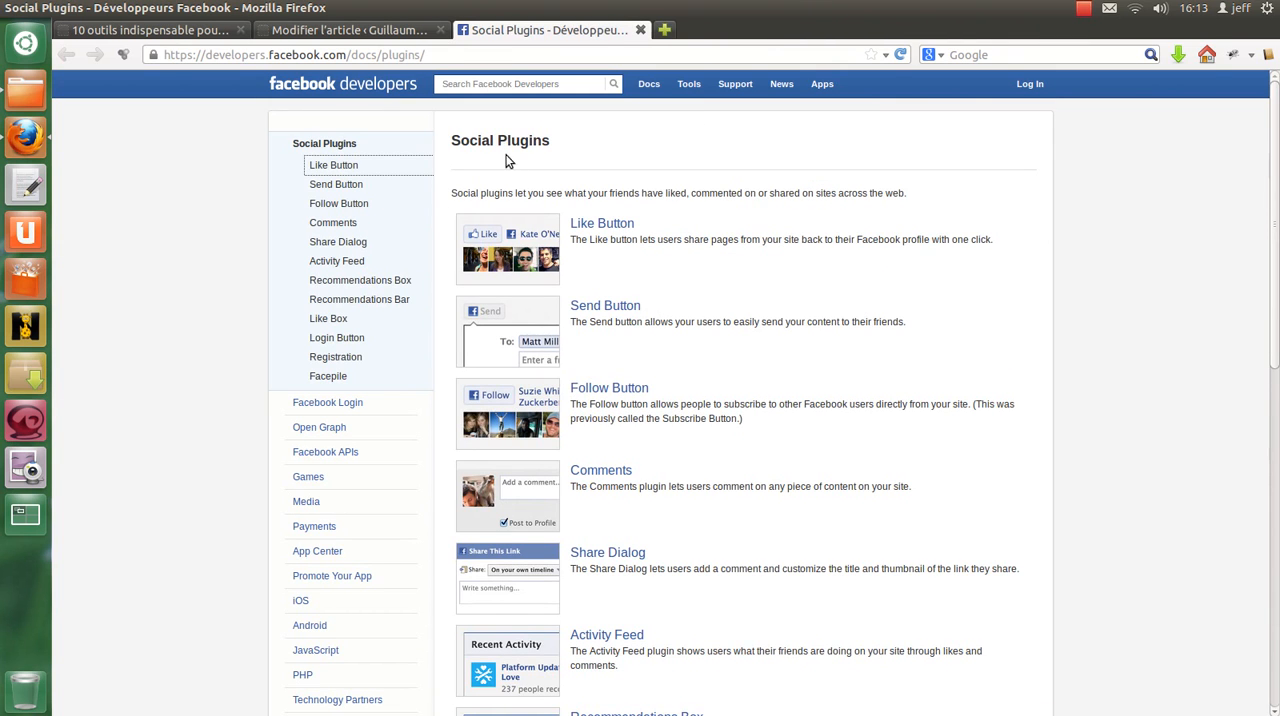
# Step: Open the Comments plugin from the Social Plugins list in a new tab and examine its configuration form and sample comments
pyautogui.scroll(-3, 715, 262)
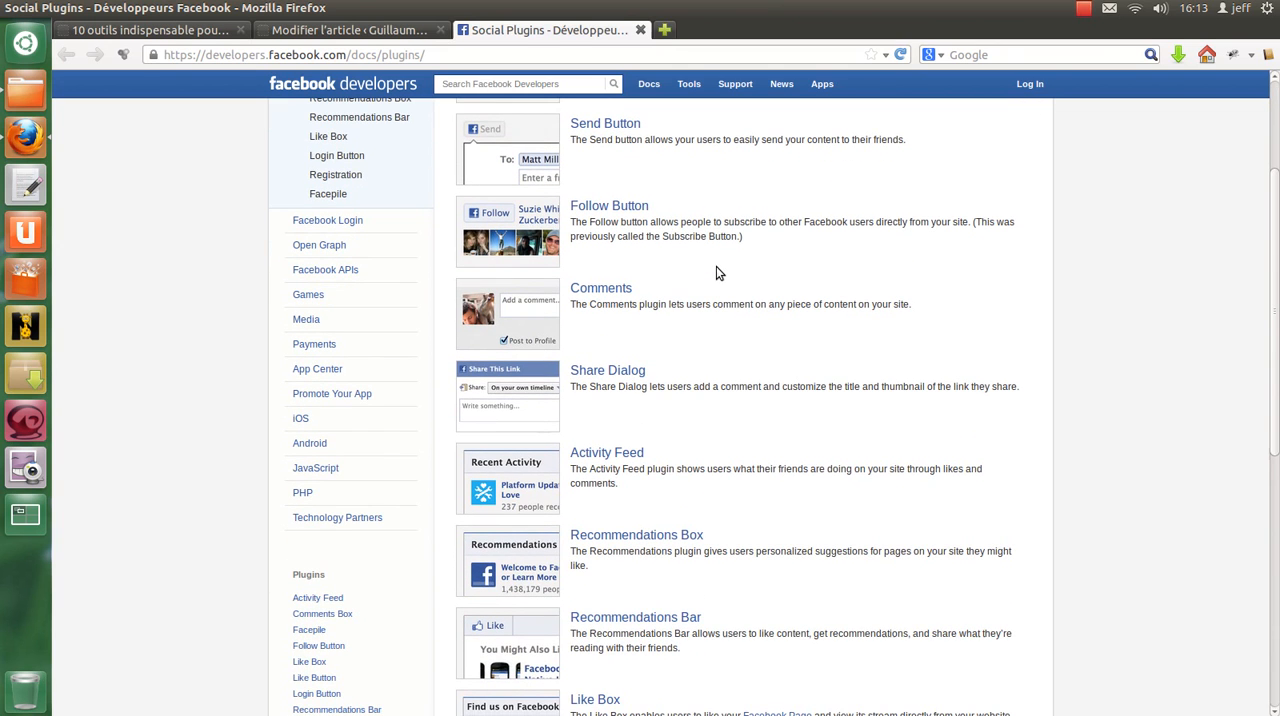
pyautogui.rightClick(617, 291)
pyautogui.click(651, 298)
pyautogui.click(707, 31)
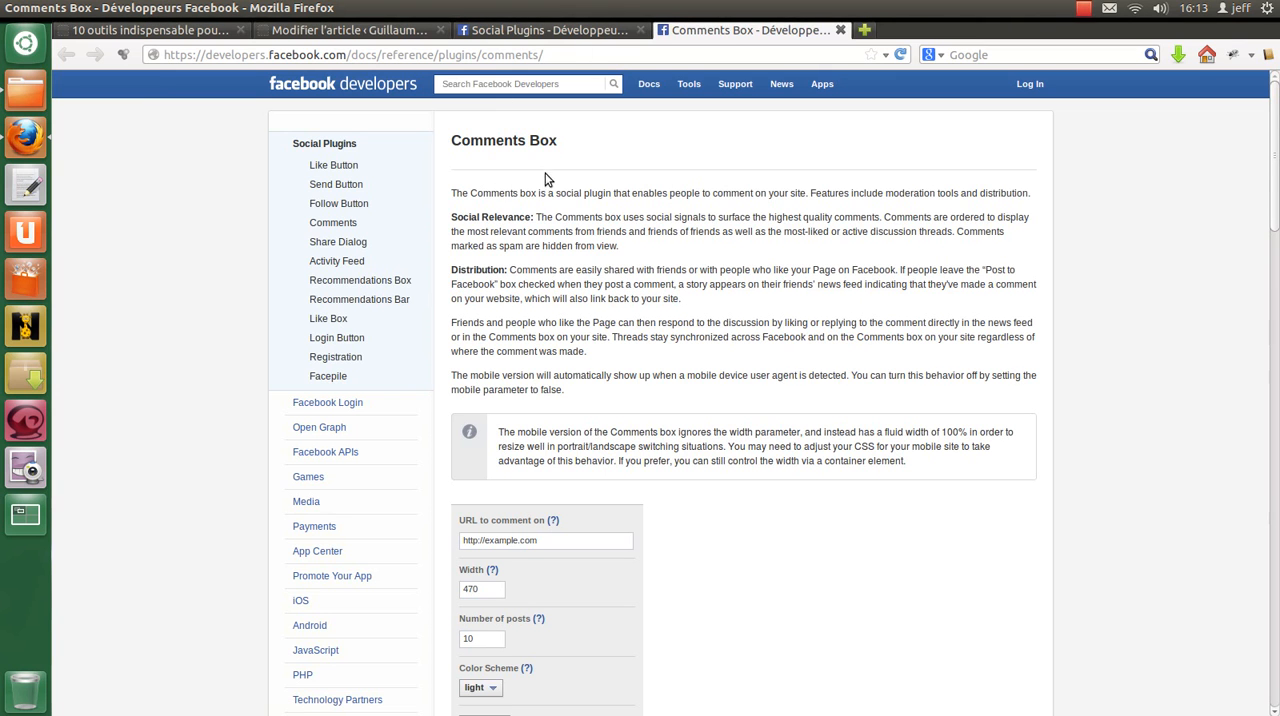
pyautogui.scroll(-2, 670, 215)
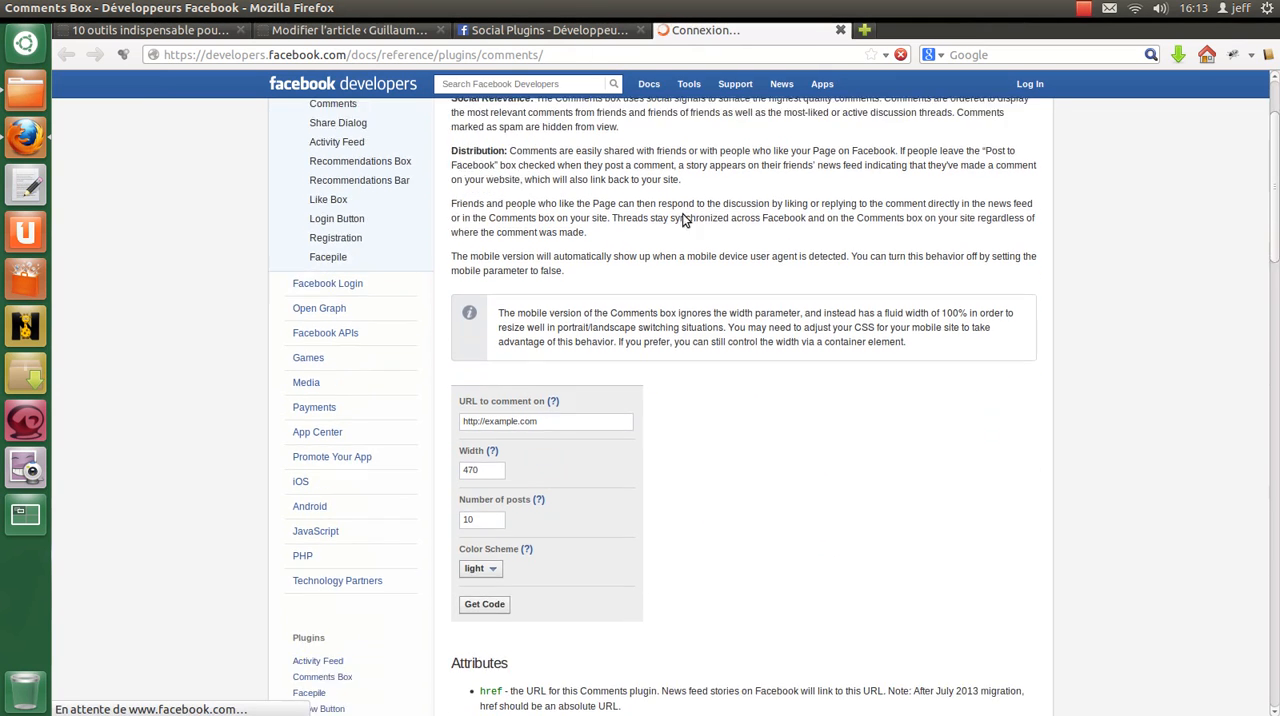
pyautogui.scroll(-3, 1143, 278)
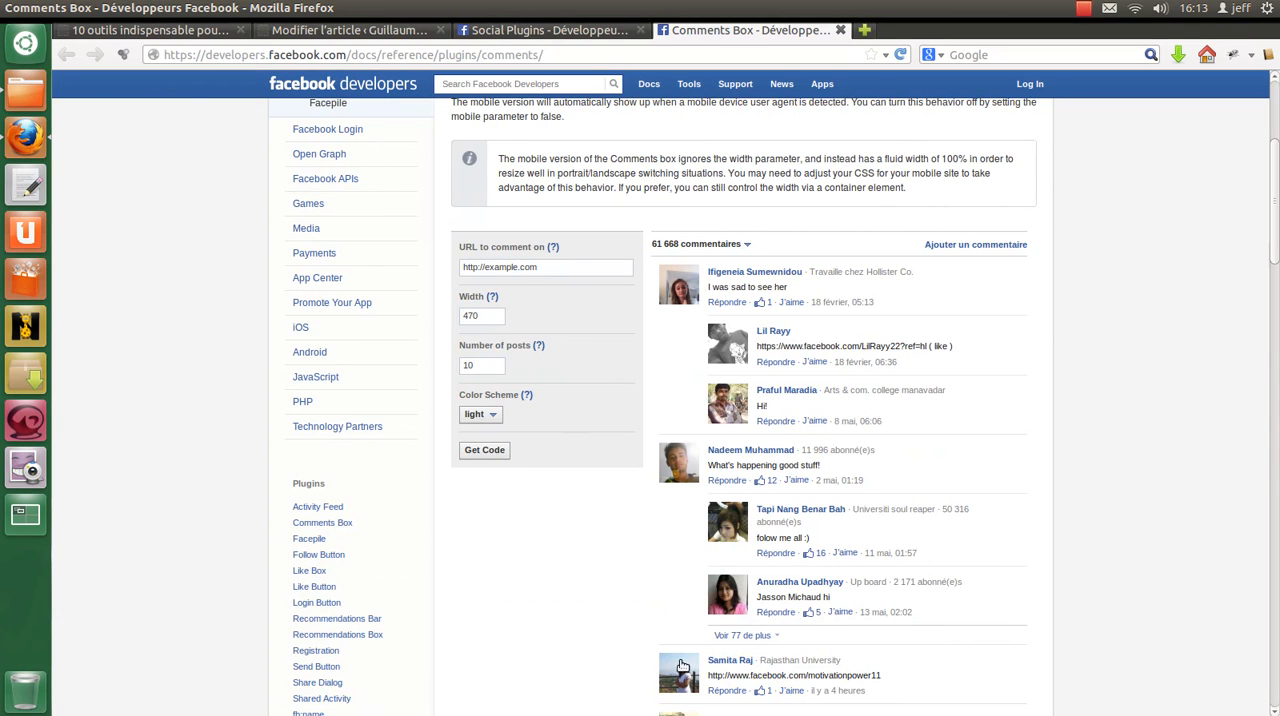
# Step: Examine the published article down to the existing WordPress comment form beneath it
pyautogui.click(150, 30)
pyautogui.scroll(-7, 247, 324)
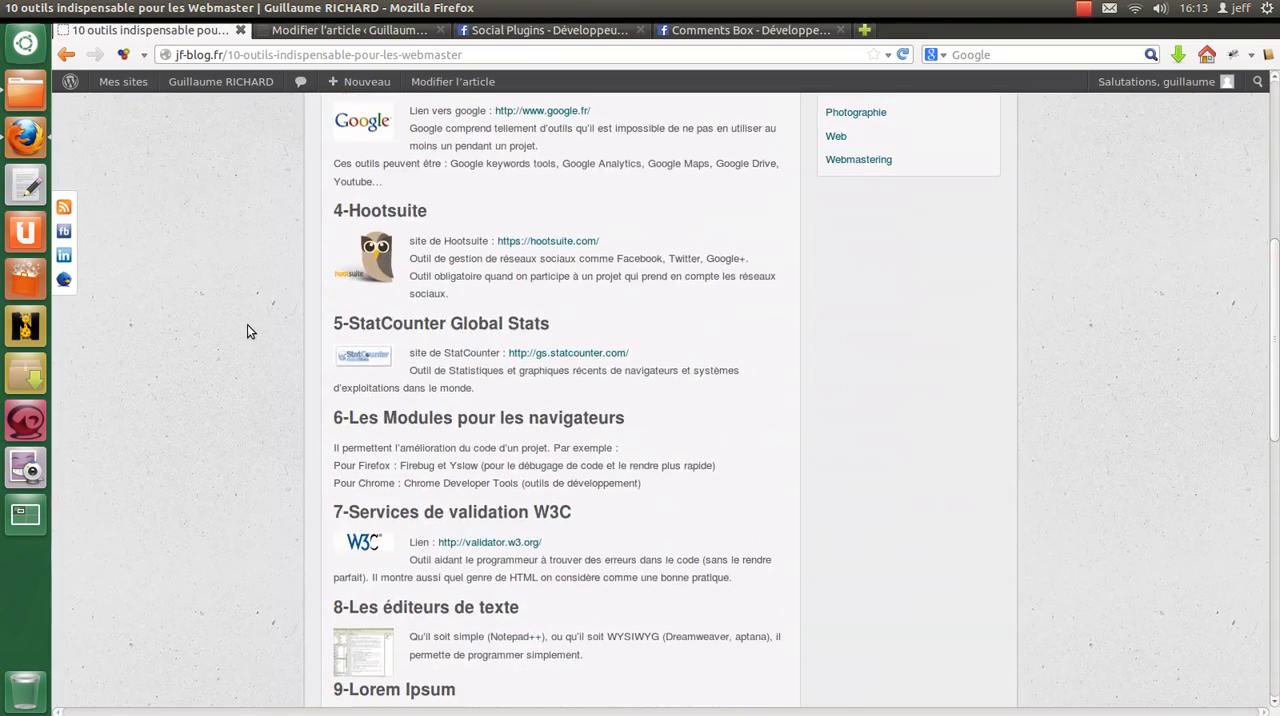
pyautogui.scroll(3, 255, 324)
pyautogui.scroll(3, 275, 312)
pyautogui.scroll(-5, 303, 297)
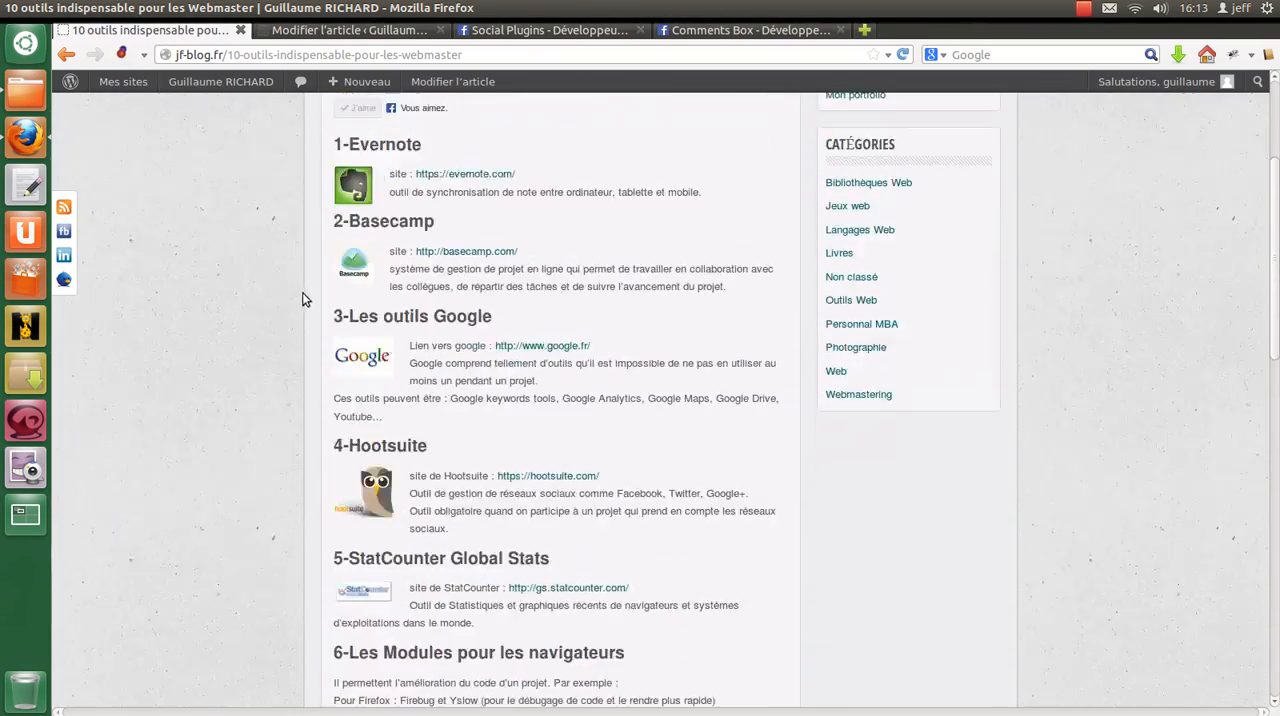
pyautogui.scroll(-3, 479, 415)
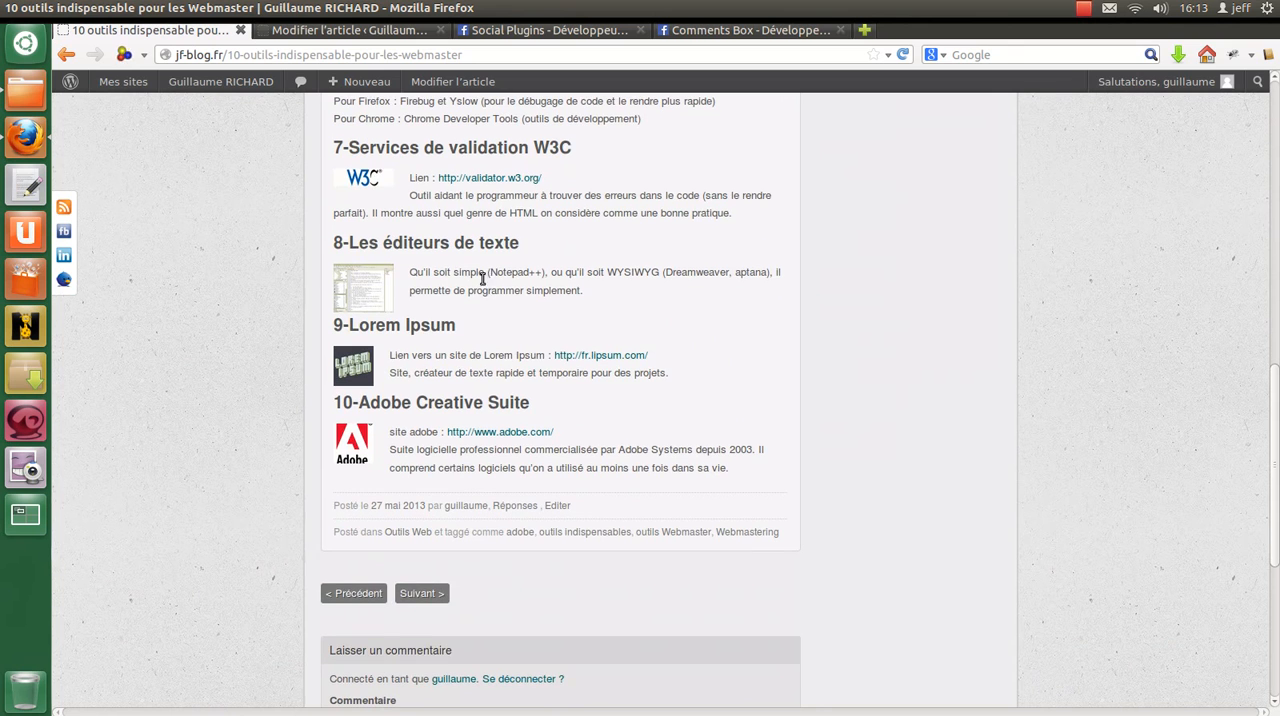
pyautogui.scroll(-6, 522, 420)
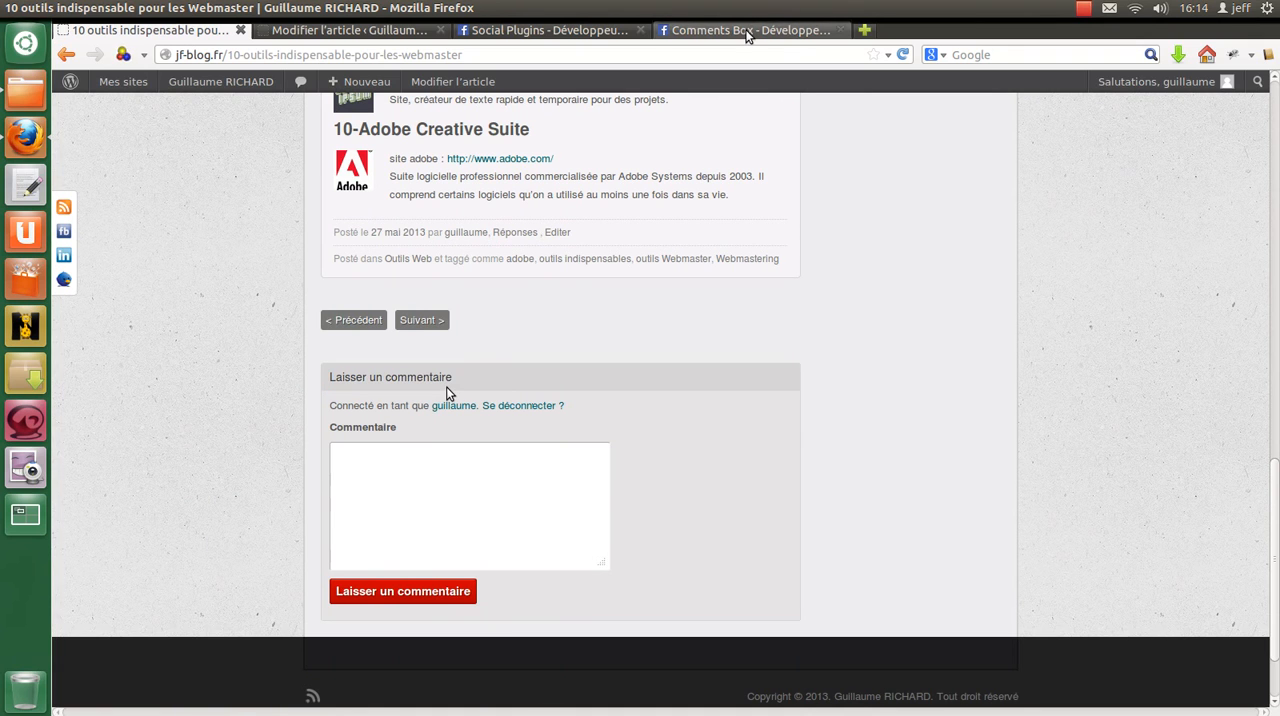
# Step: Copy the published article's address and set it as the URL to comment on in the Comments Box configuration form
pyautogui.click(749, 31)
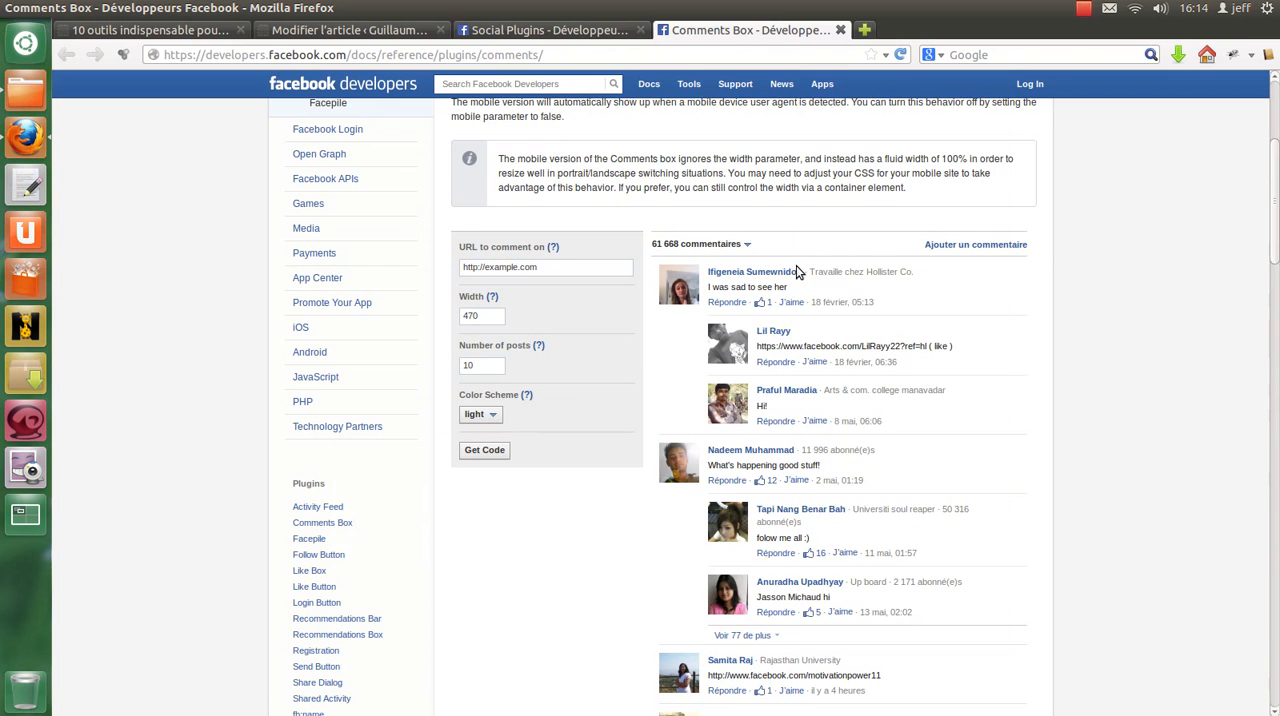
pyautogui.scroll(5, 796, 265)
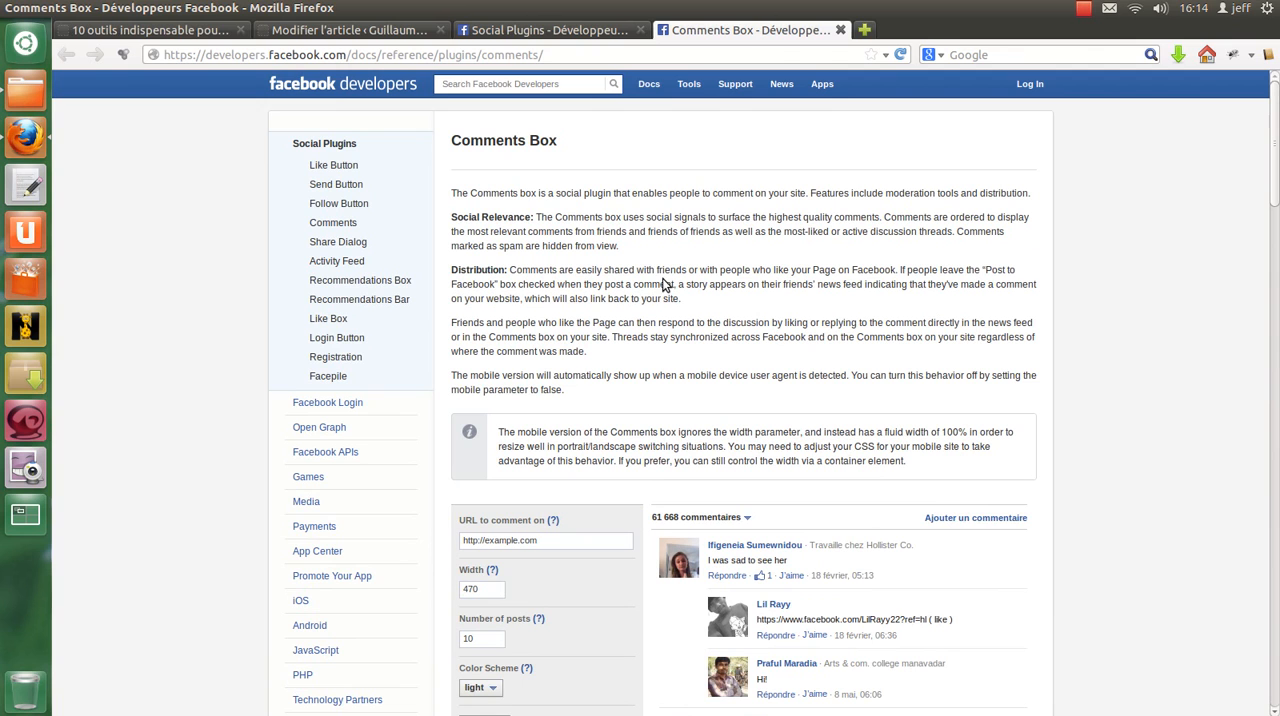
pyautogui.click(130, 31)
pyautogui.click(415, 56)
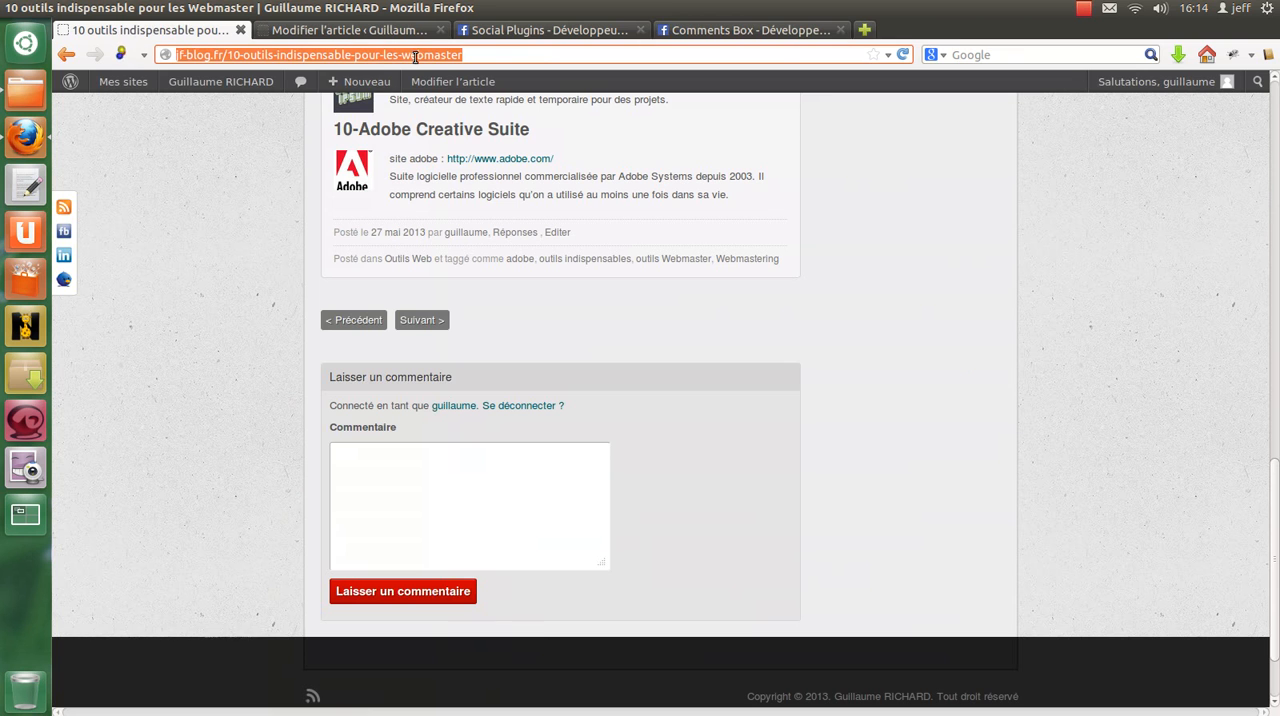
pyautogui.click(757, 31)
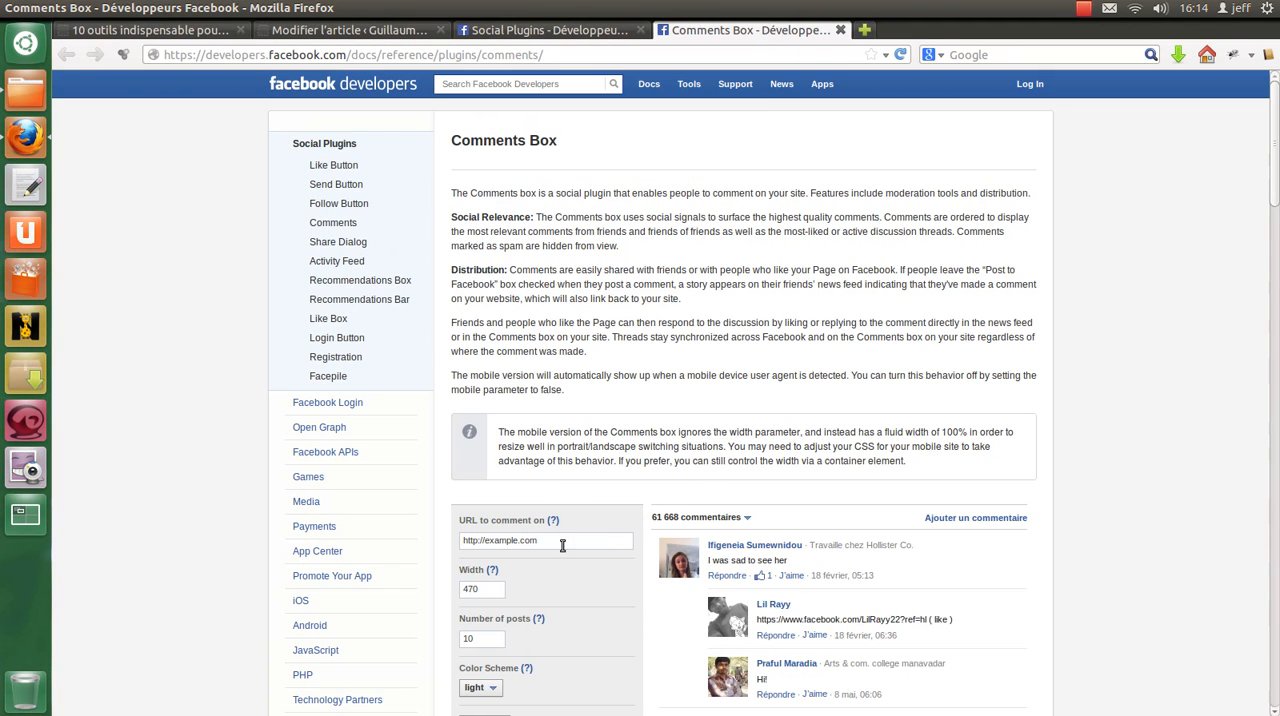
pyautogui.scroll(-5, 617, 400)
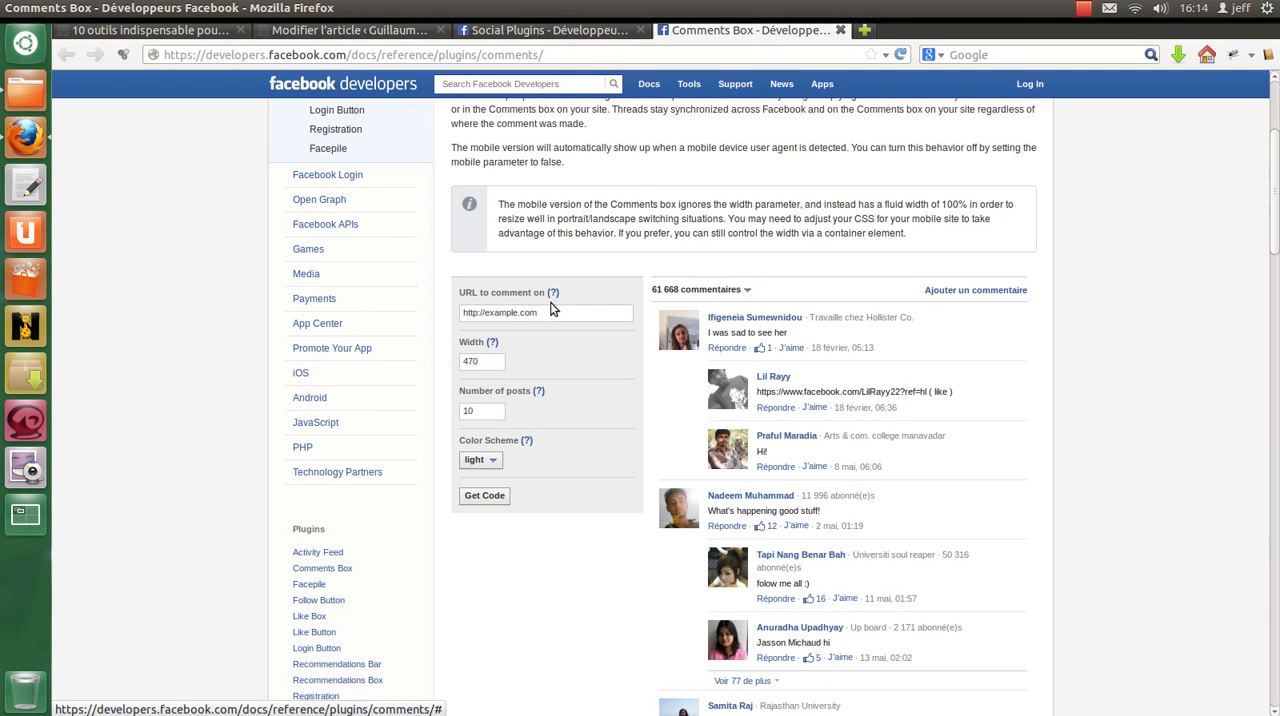
pyautogui.tripleClick(559, 314)
pyautogui.hotkey('ctrl', 'v')
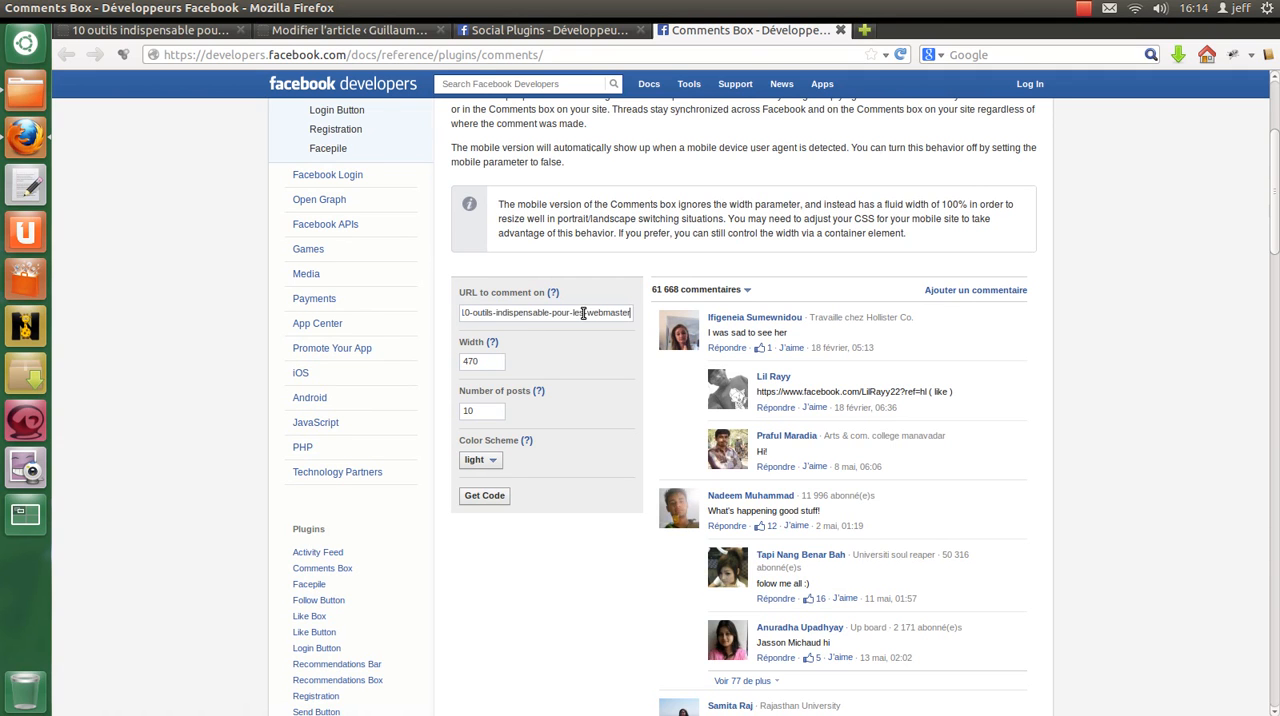
# Step: Review the Comments Box width and number of posts settings, and glance at the Social Plugins list
pyautogui.click(496, 362)
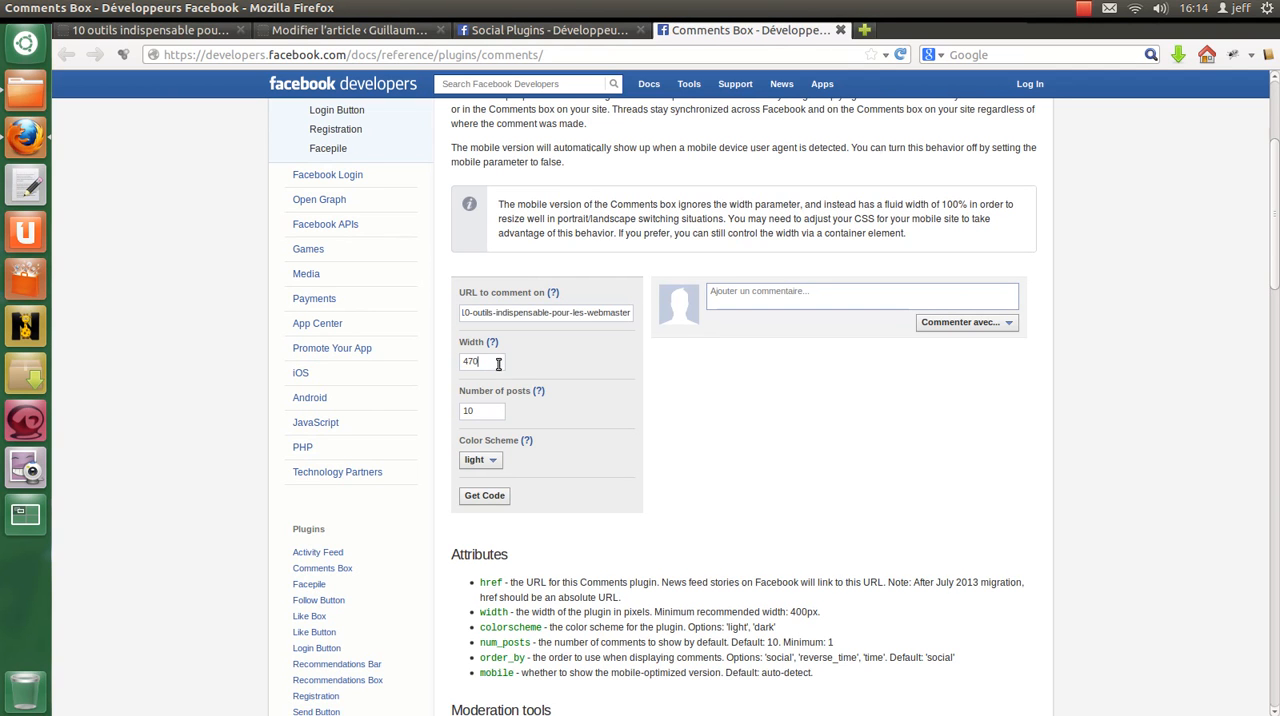
pyautogui.moveTo(481, 365); pyautogui.dragTo(436, 360)
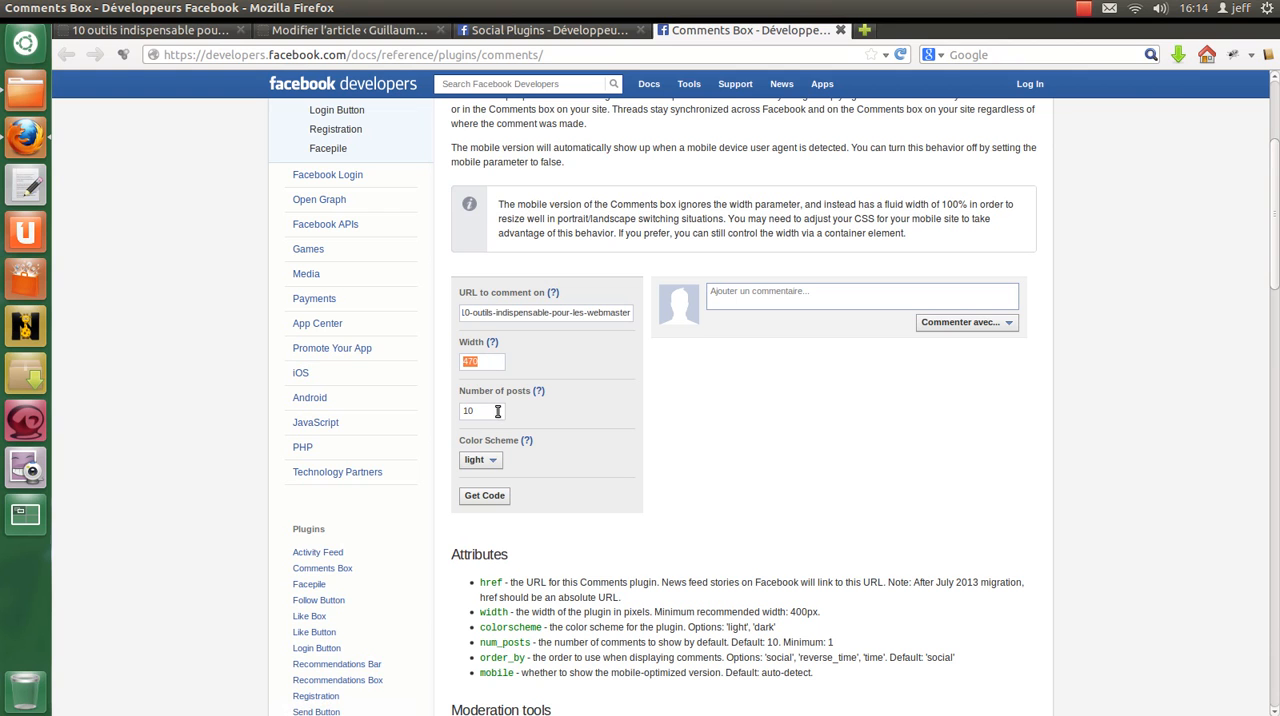
pyautogui.moveTo(497, 411); pyautogui.dragTo(417, 398)
pyautogui.click(545, 30)
pyautogui.scroll(4, 630, 150)
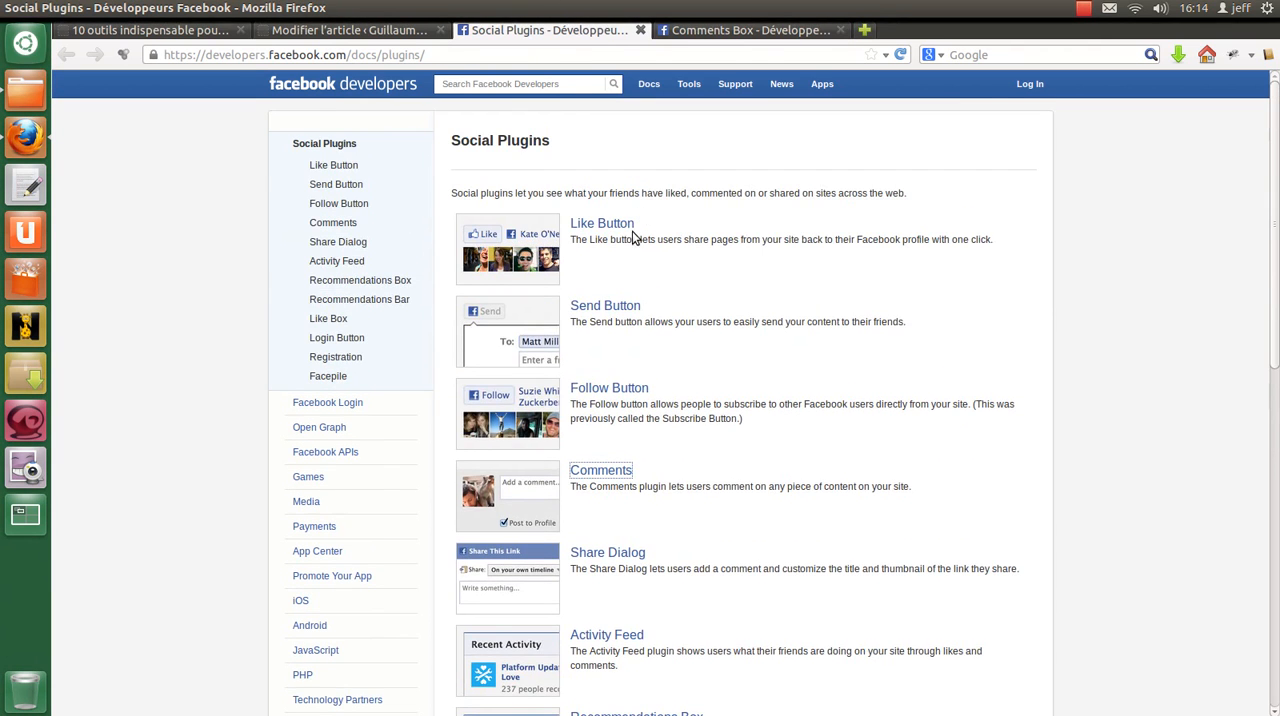
pyautogui.click(720, 30)
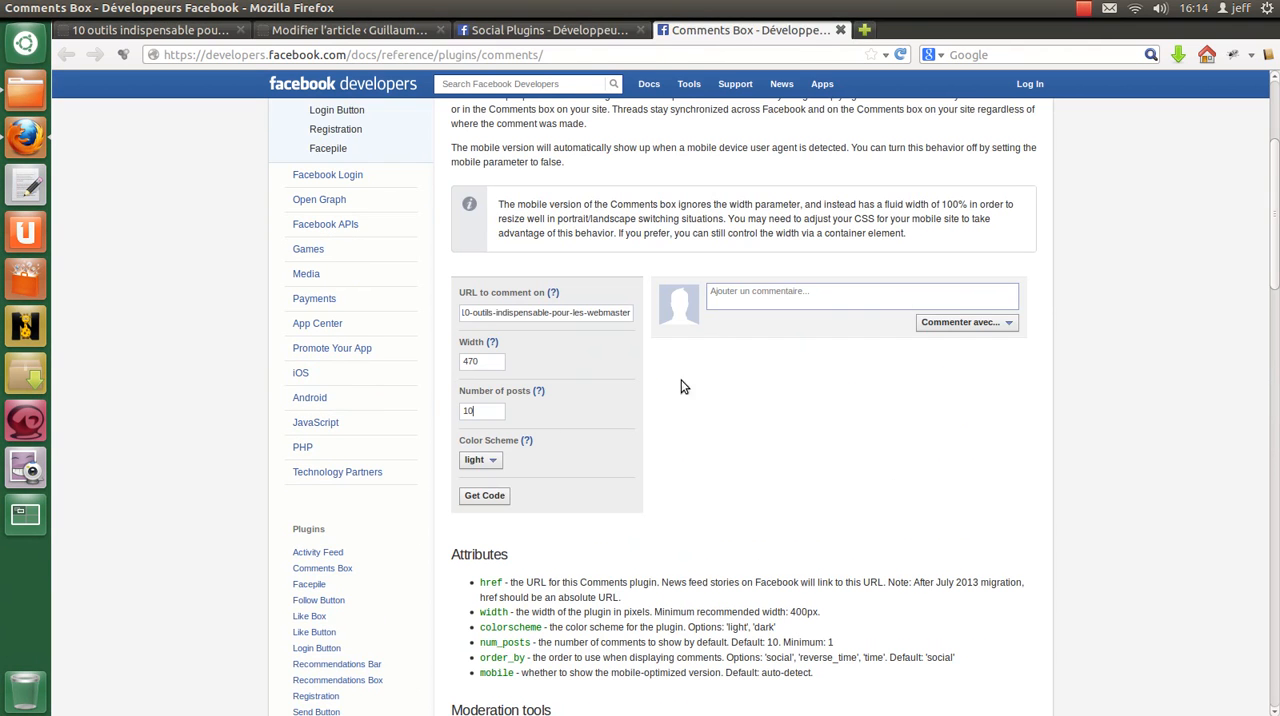
# Step: Try the dark color scheme on the Comments Box preview and return it to light
pyautogui.click(482, 464)
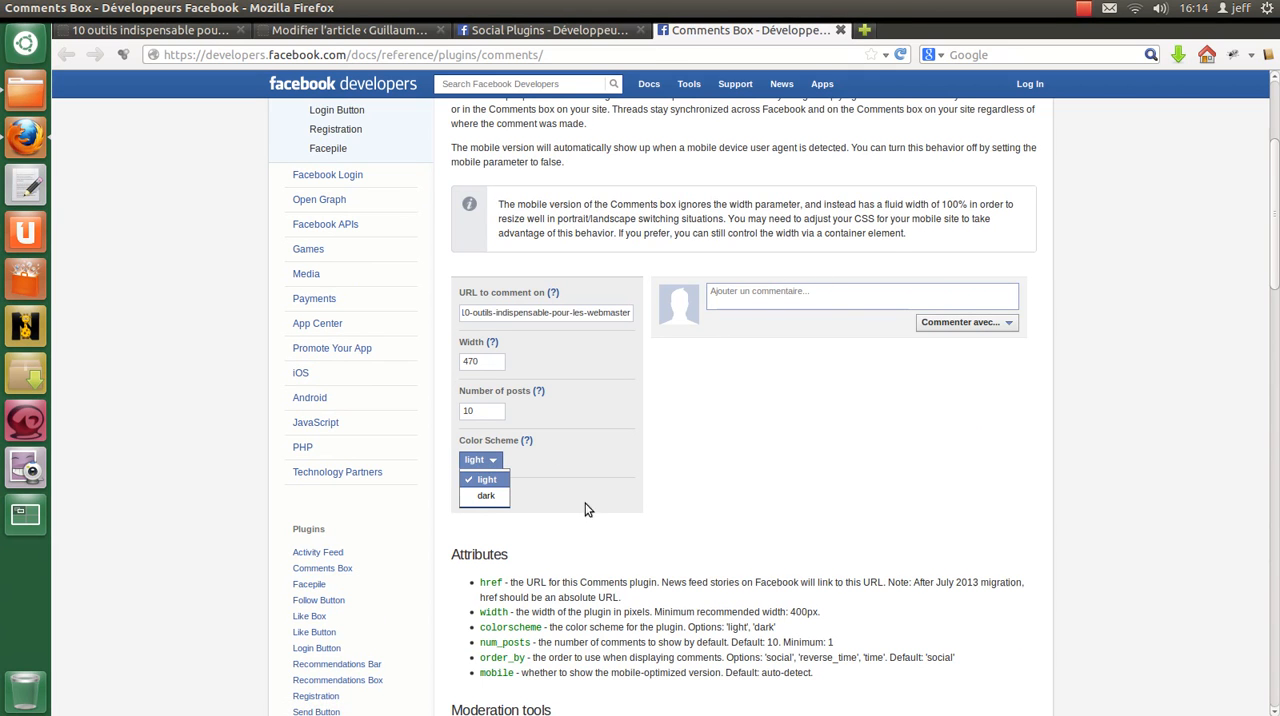
pyautogui.click(486, 496)
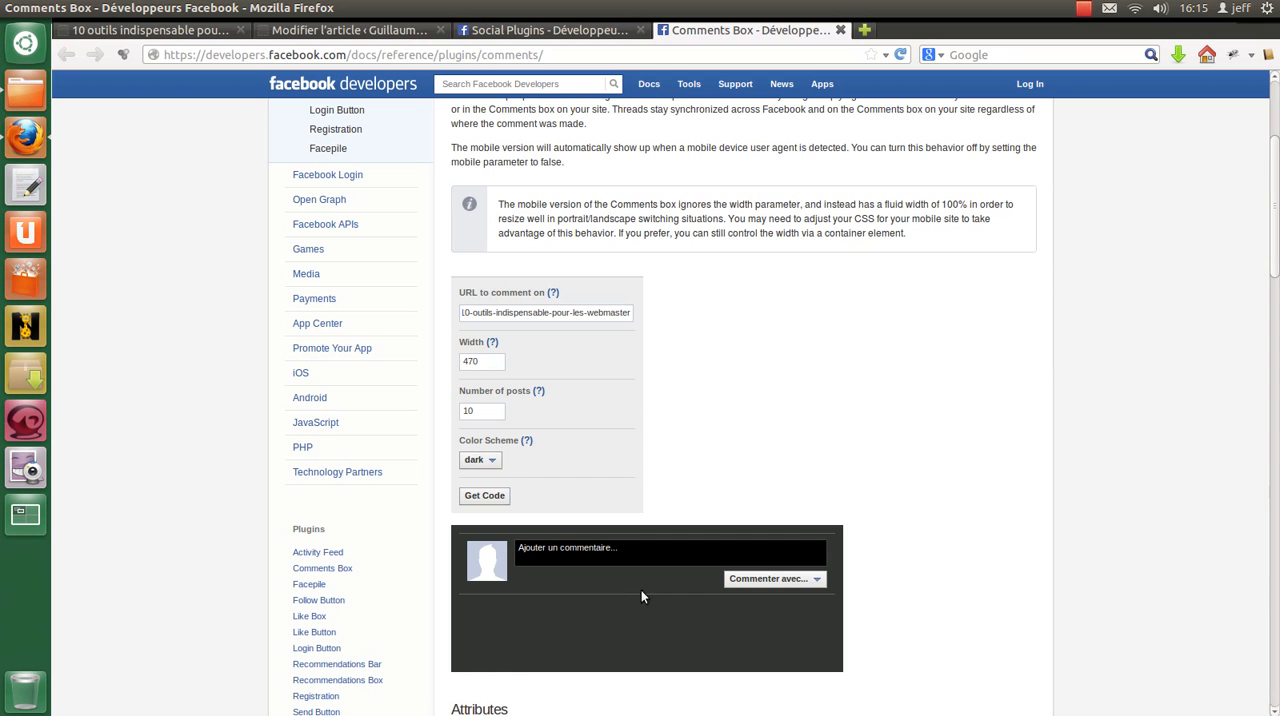
pyautogui.click(479, 460)
pyautogui.click(479, 479)
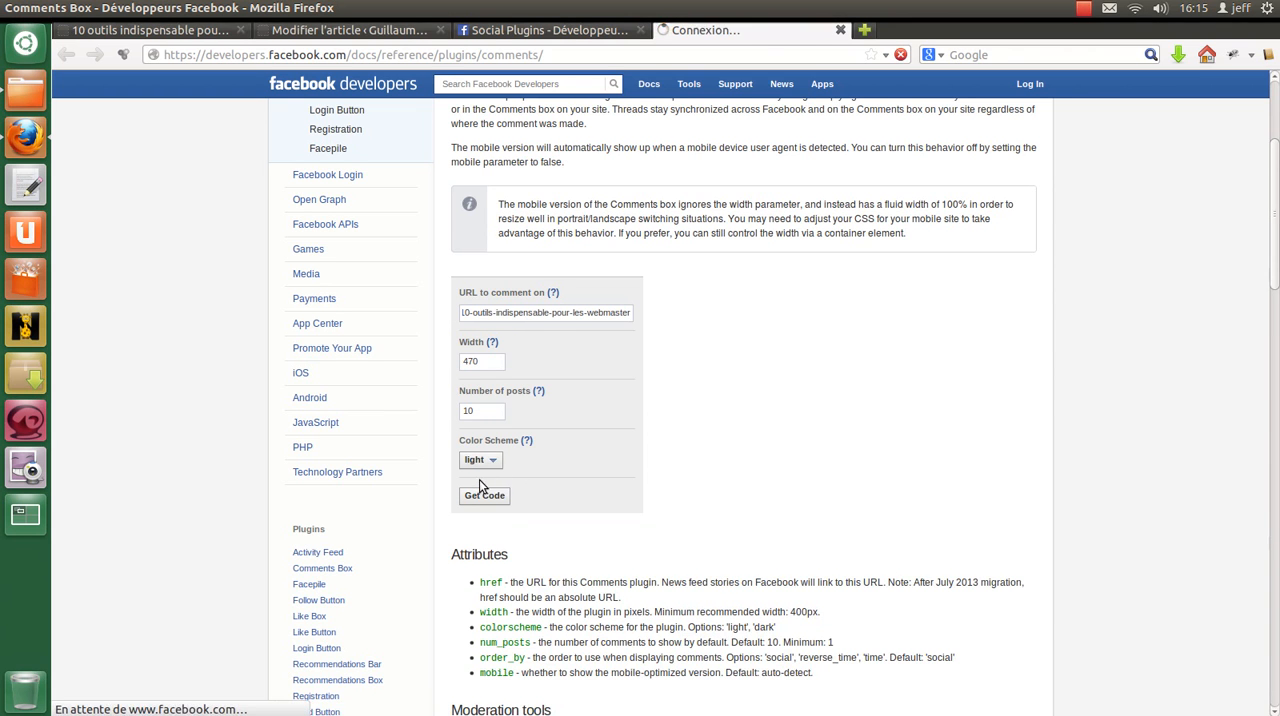
# Step: Generate the Comments Box code and copy the HTML5 fb-comments div snippet
pyautogui.scroll(-2, 705, 420)
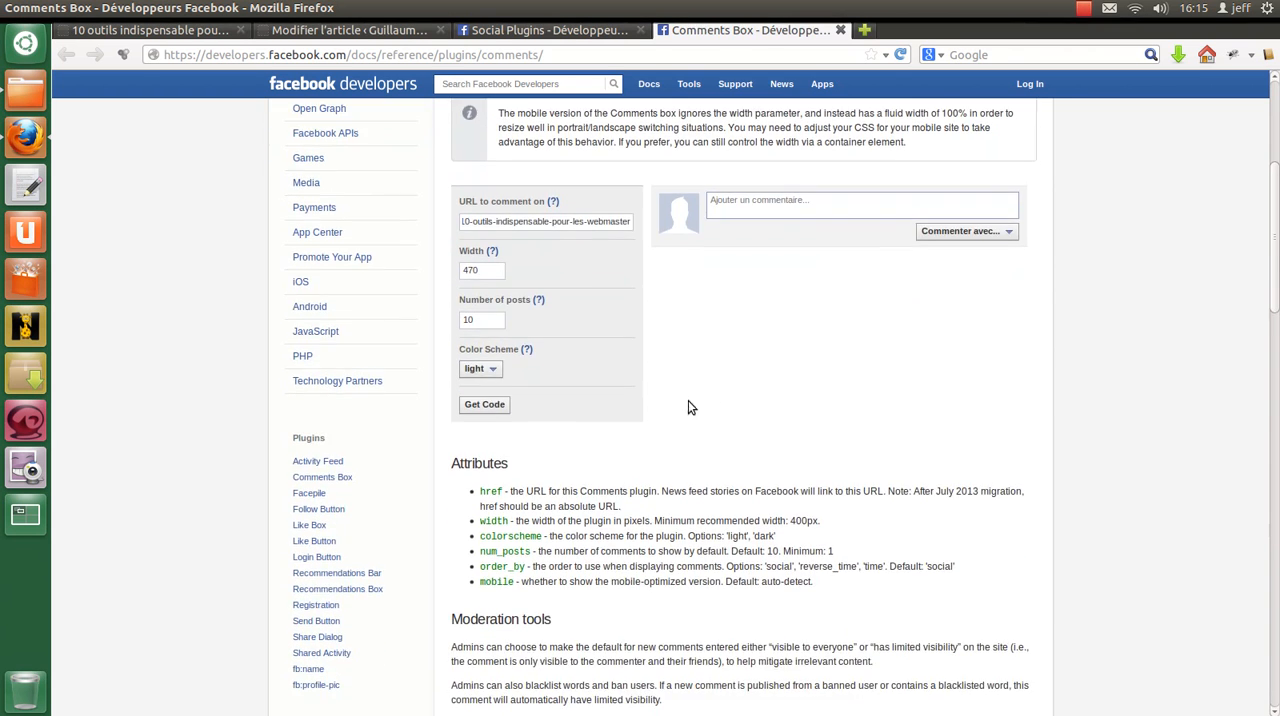
pyautogui.click(496, 408)
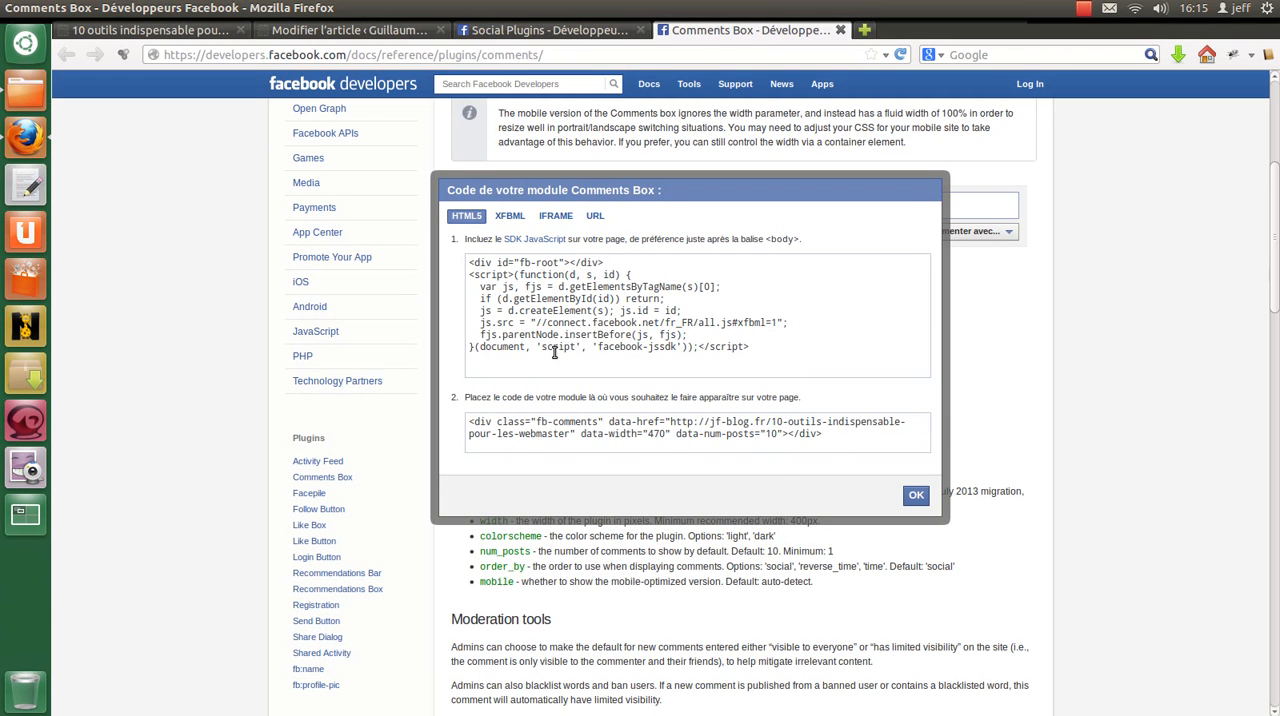
pyautogui.click(840, 440)
pyautogui.hotkey('ctrl', 'c')
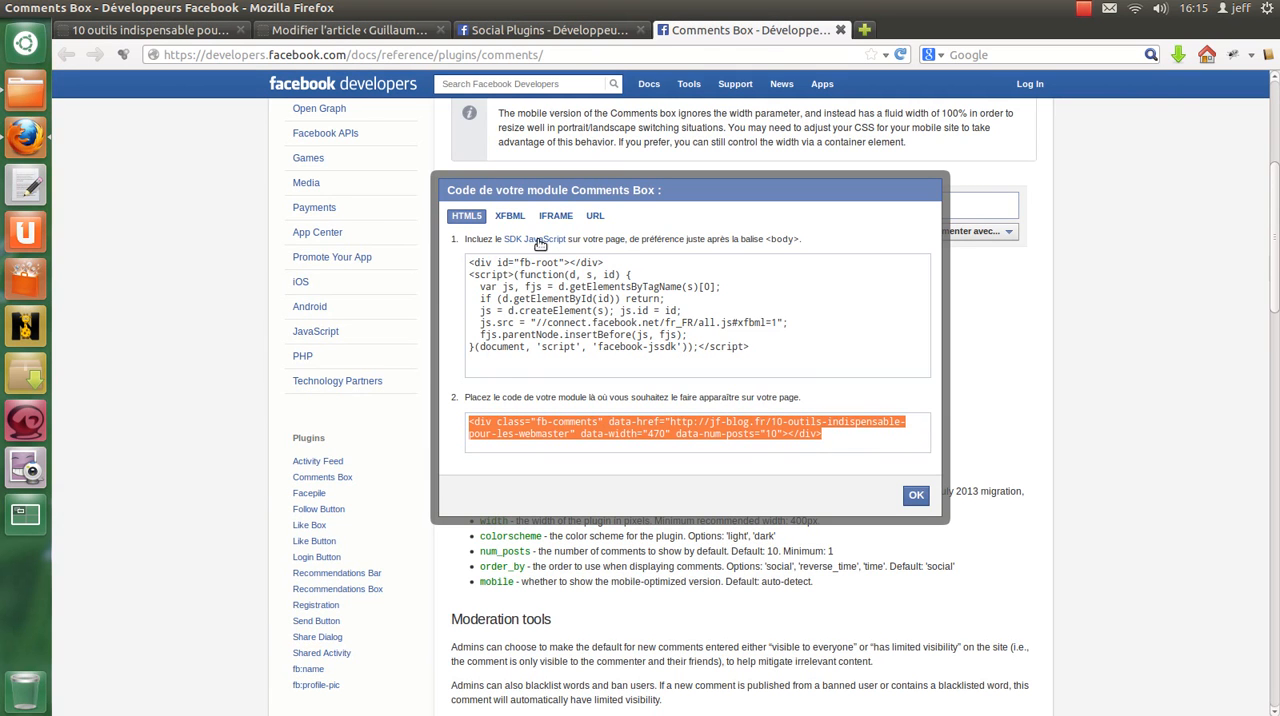
# Step: Paste the fb-comments snippet on a new line at the end of the article's HTML source in the WordPress editor
pyautogui.click(348, 31)
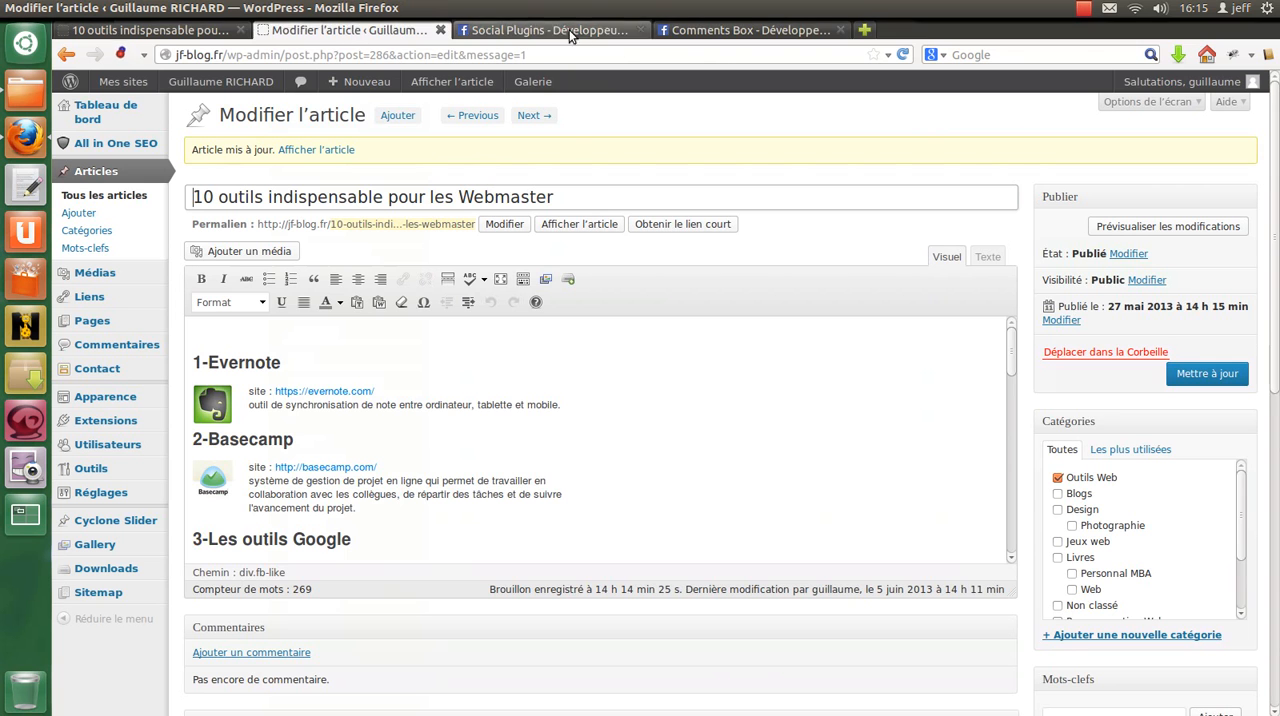
pyautogui.scroll(-5, 743, 428)
pyautogui.moveTo(1011, 434); pyautogui.dragTo(1031, 533)
pyautogui.scroll(-1, 598, 482)
pyautogui.scroll(-3, 595, 485)
pyautogui.click(387, 334)
pyautogui.scroll(10, 634, 300)
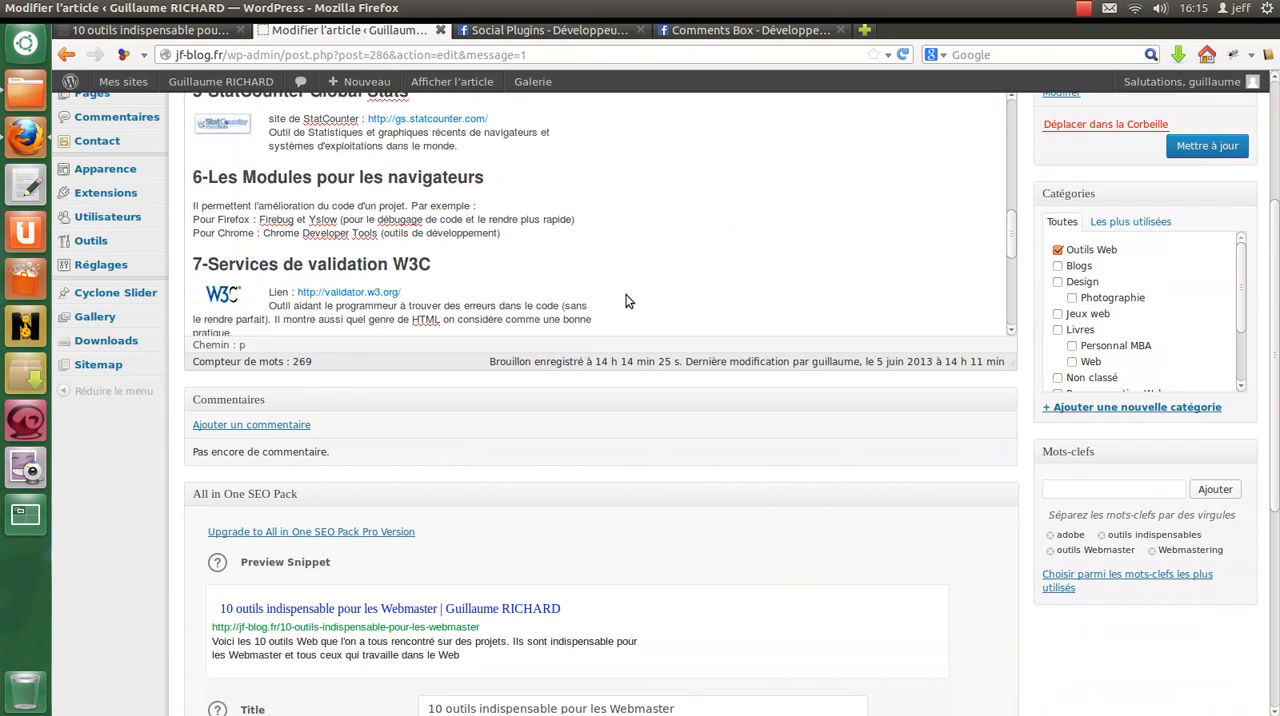
pyautogui.scroll(2, 860, 448)
pyautogui.click(987, 256)
pyautogui.scroll(-10, 368, 468)
pyautogui.scroll(-5, 368, 468)
pyautogui.click(300, 565)
pyautogui.press('Return')
pyautogui.hotkey('ctrl', 'v')
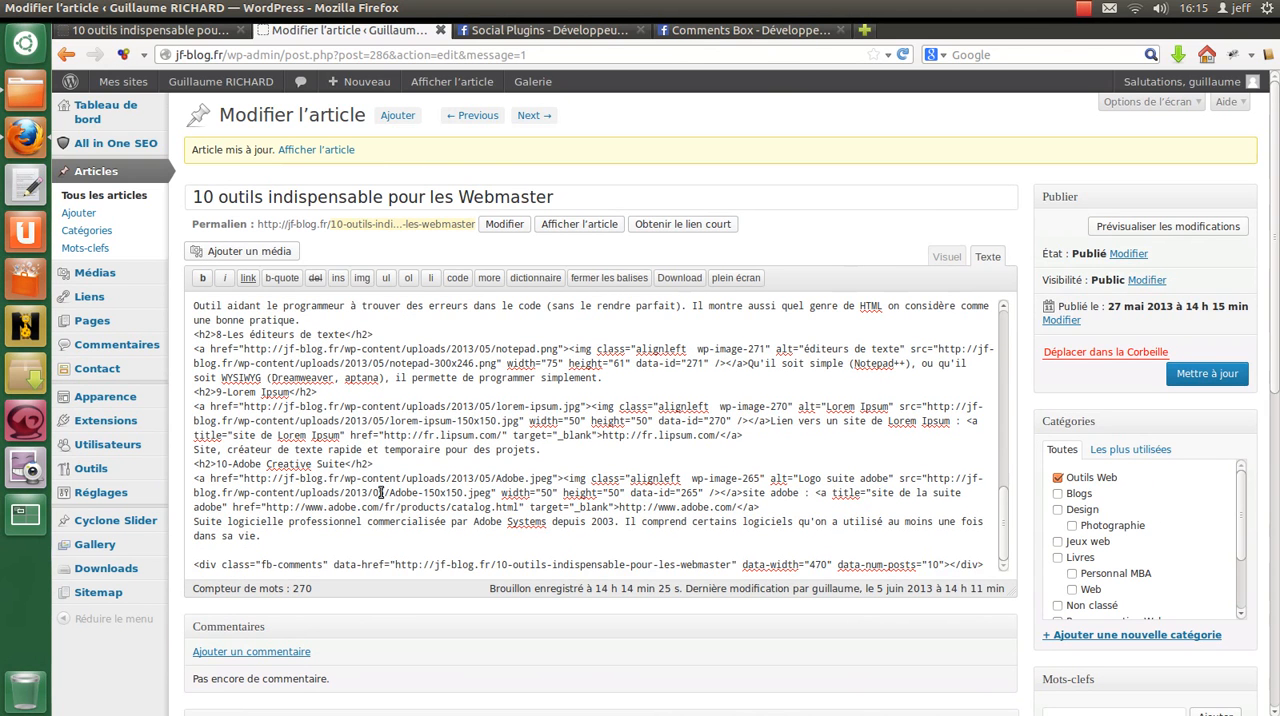
# Step: Add a level-3 heading reading "Vos Commentaires" directly above the fb-comments snippet in the article's HTML source
pyautogui.moveTo(378, 468); pyautogui.dragTo(194, 466)
pyautogui.hotkey('ctrl', 'c')
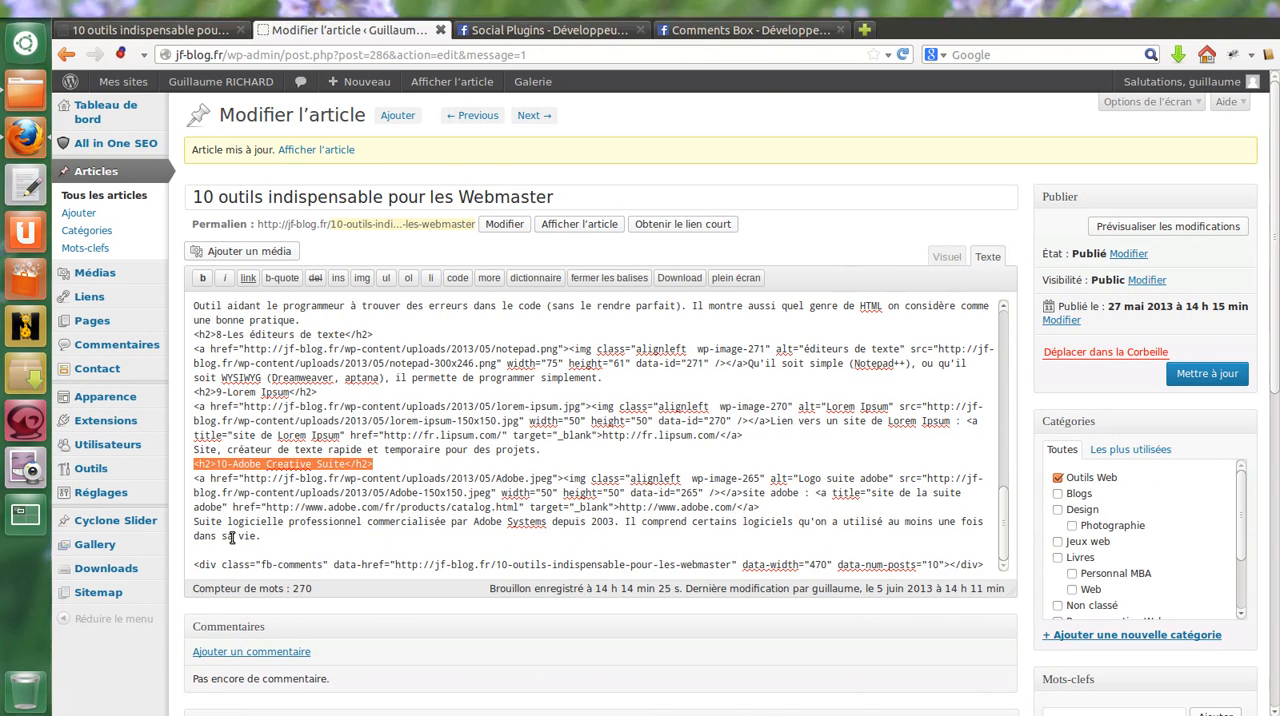
pyautogui.click(354, 558)
pyautogui.hotkey('ctrl', 'v')
pyautogui.moveTo(217, 550); pyautogui.dragTo(345, 550)
pyautogui.write('Comment')
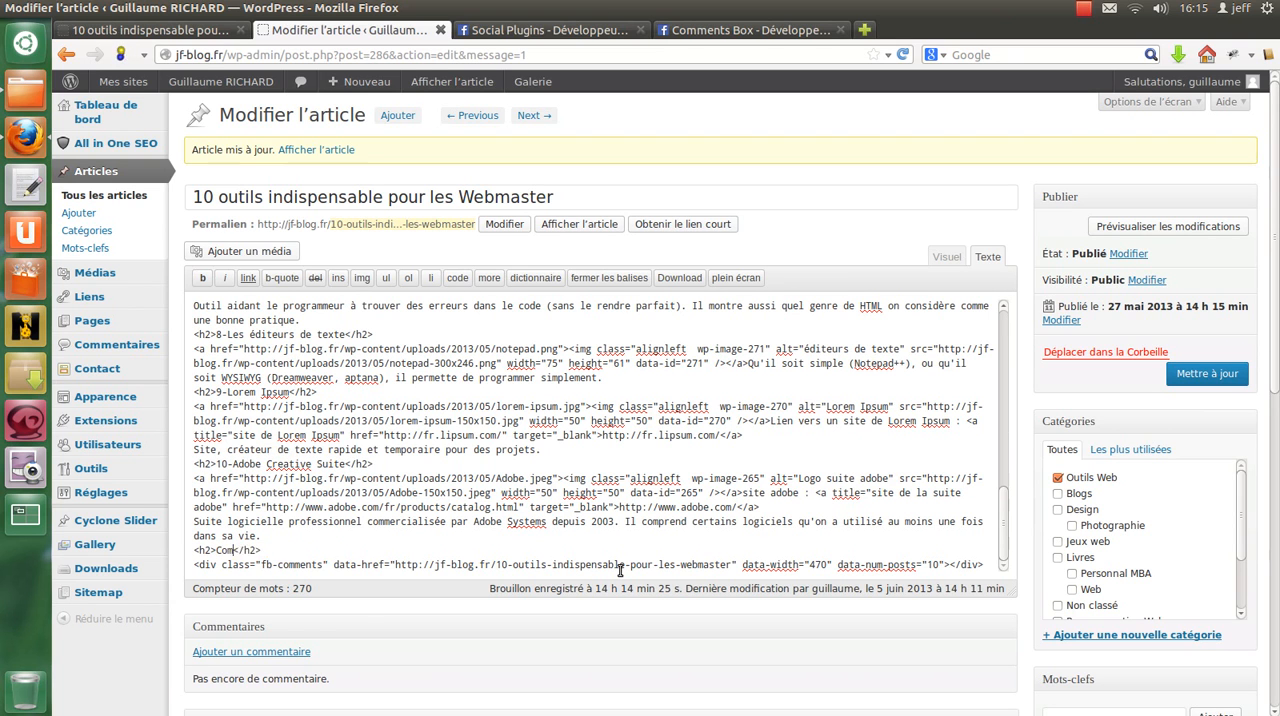
pyautogui.write('aires')
pyautogui.write('Vos')
# Step: Extend the last heading in the visual editor so that it reads "Vos Commentaires Facebook"
pyautogui.click(948, 257)
pyautogui.scroll(-15, 452, 407)
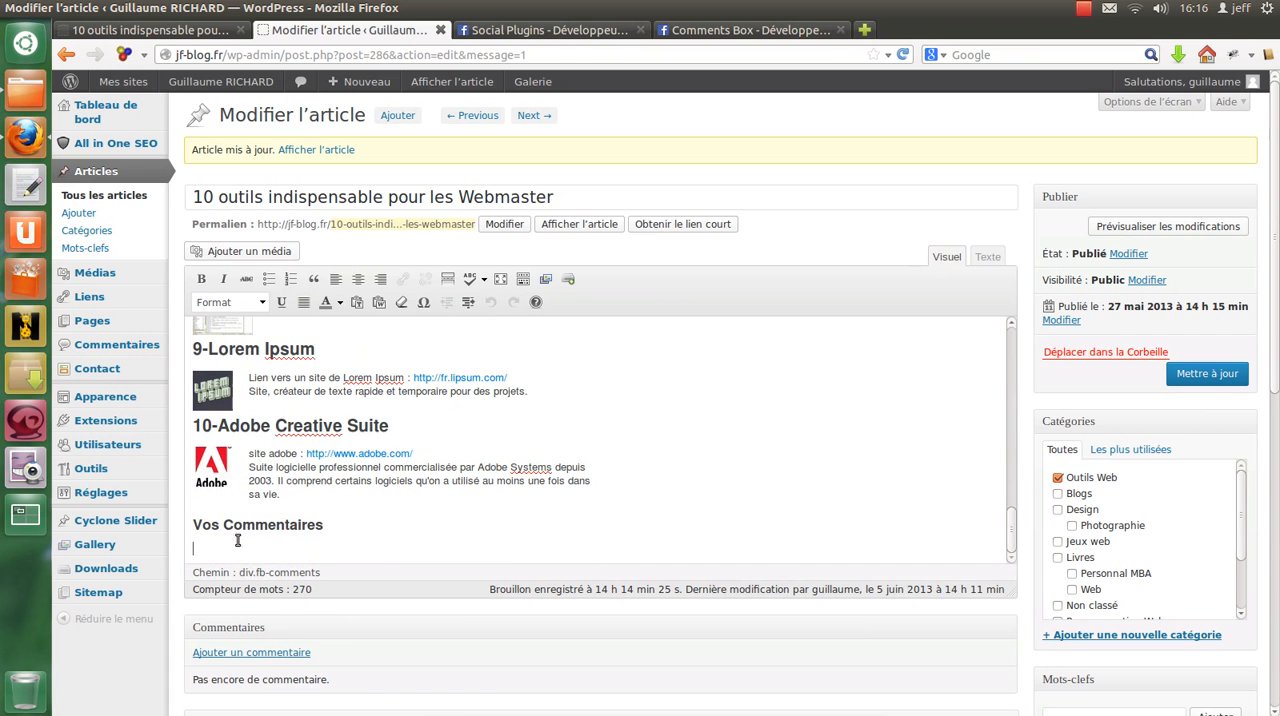
pyautogui.click(339, 525)
pyautogui.write('(')
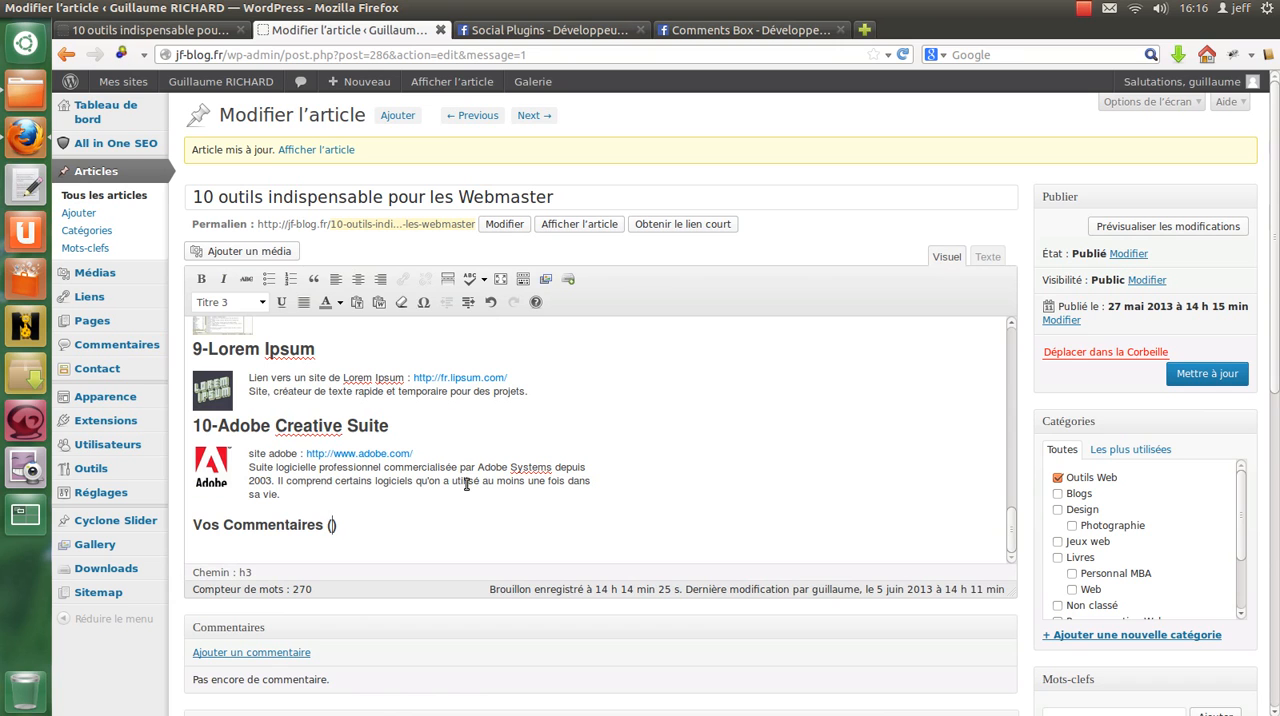
pyautogui.write('Fa')
pyautogui.hotkey('shift', 'Left')
pyautogui.hotkey('shift', 'Left')
pyautogui.hotkey('shift', 'Left')
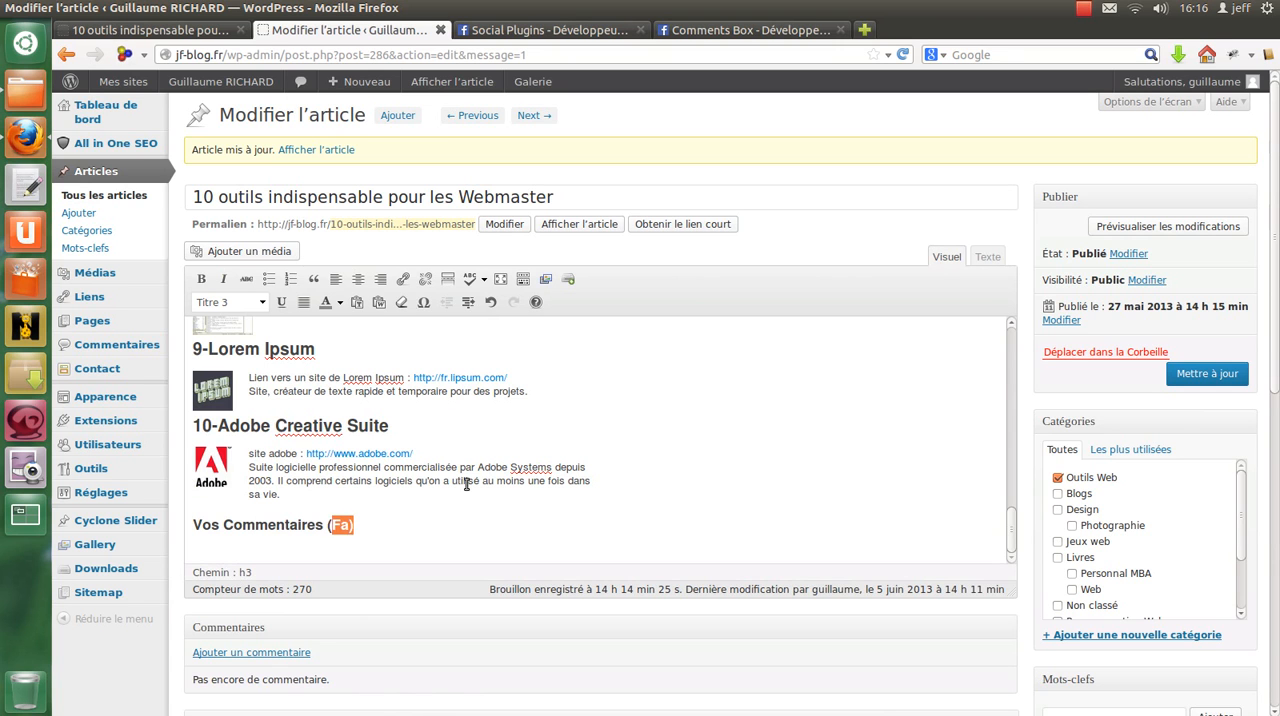
pyautogui.write('Faceboo')
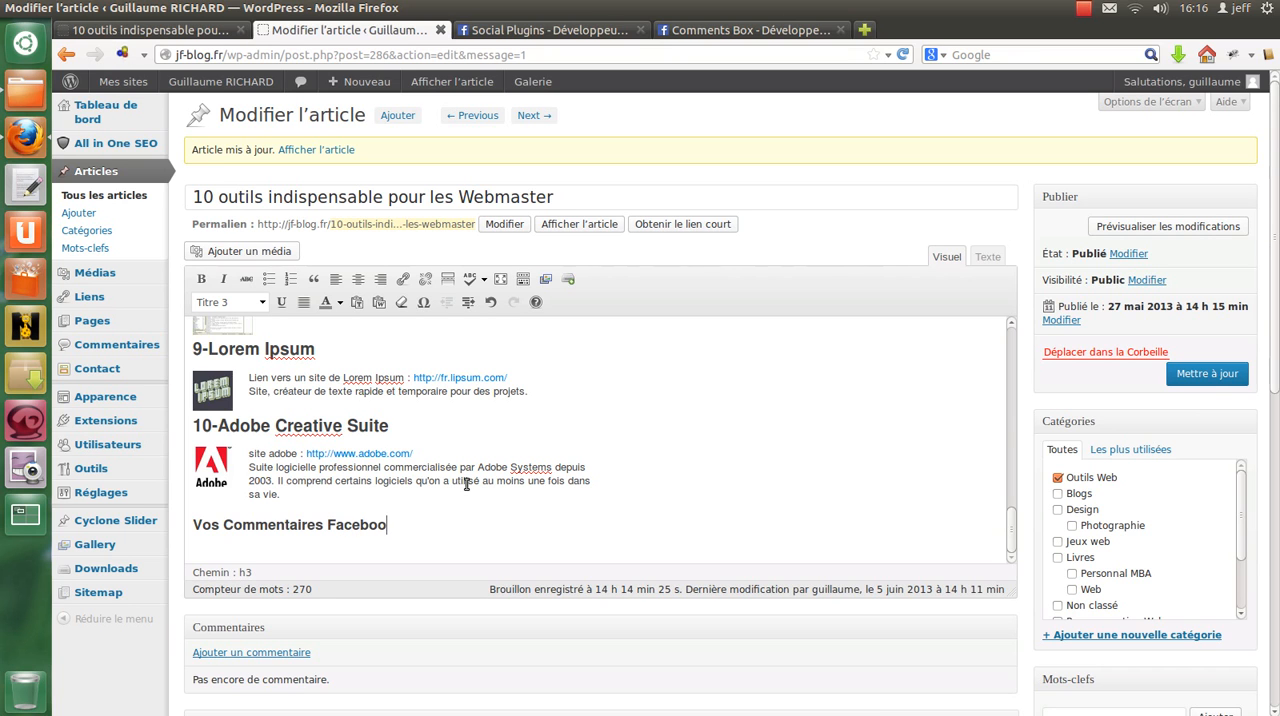
pyautogui.write('k')
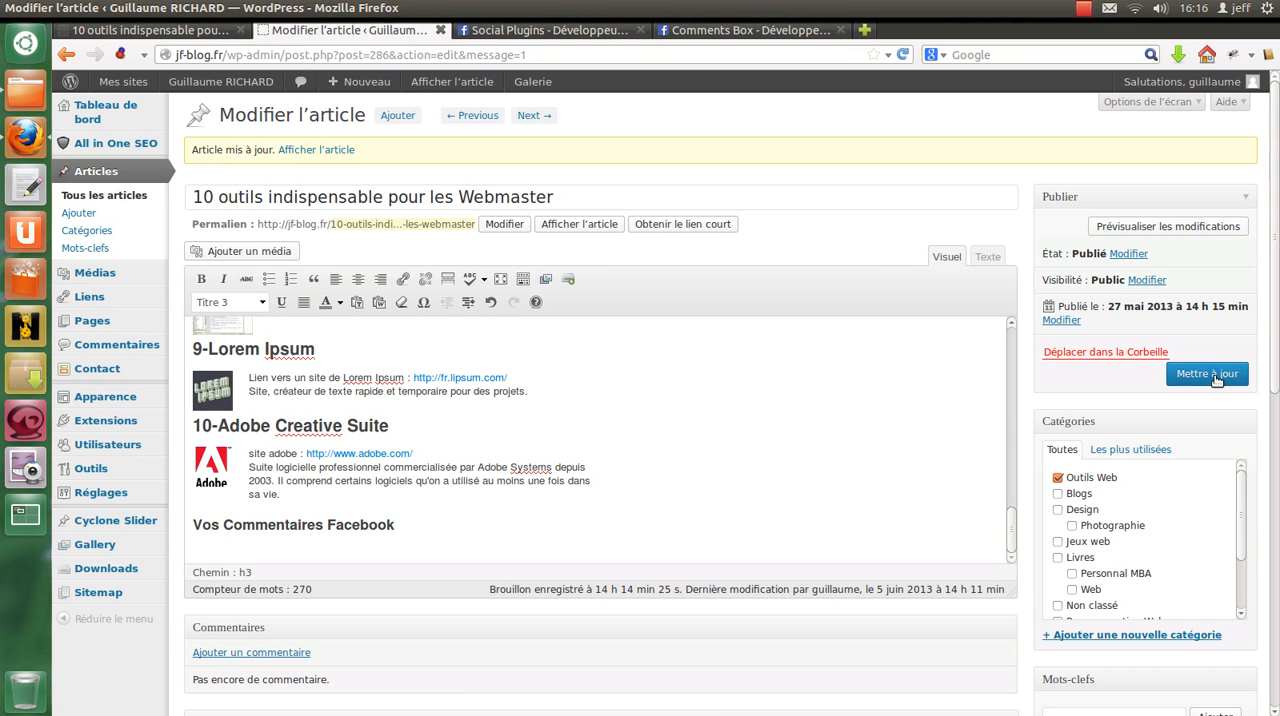
# Step: Update the article and reload its published page to check the Facebook comments box
pyautogui.click(1212, 377)
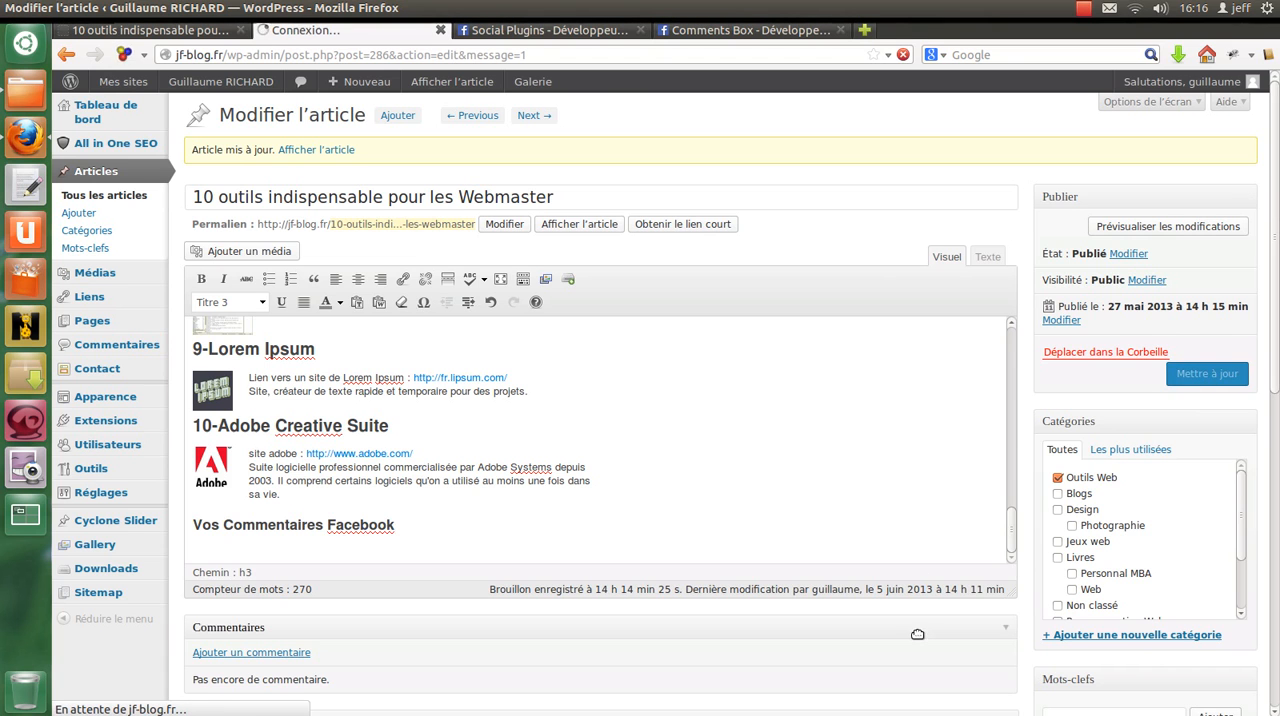
pyautogui.scroll(-2, 917, 634)
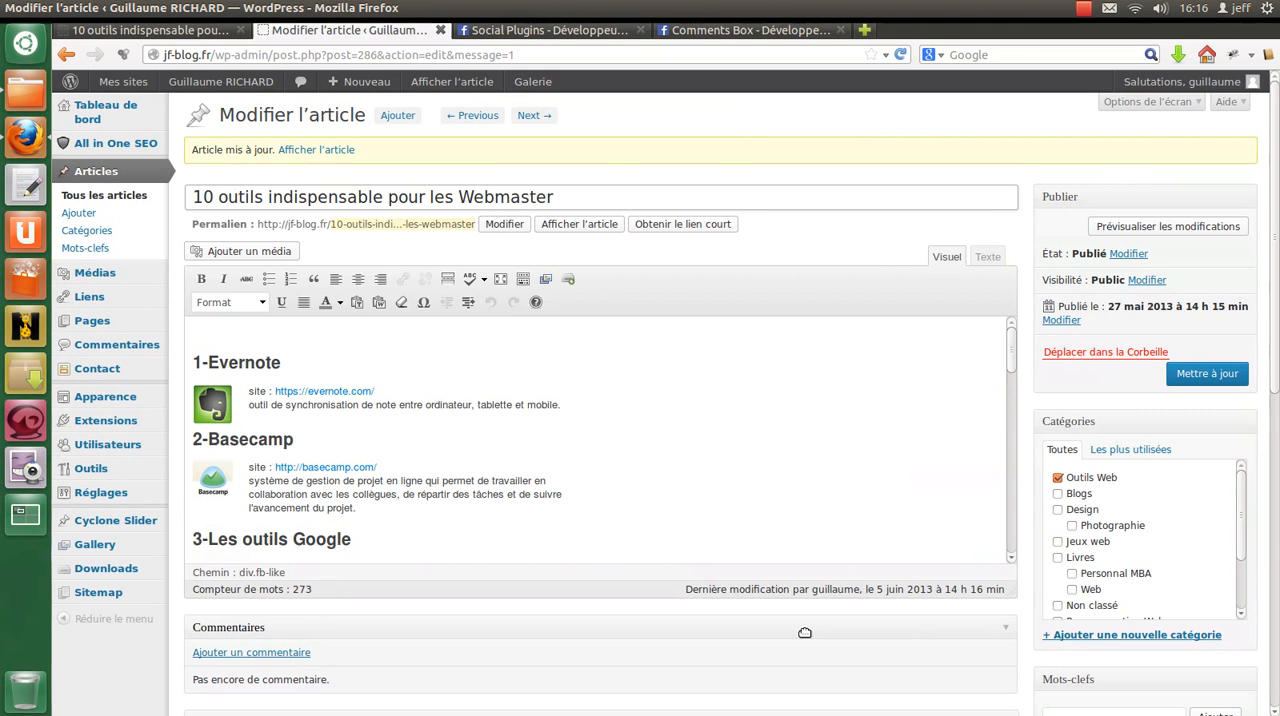
pyautogui.click(150, 30)
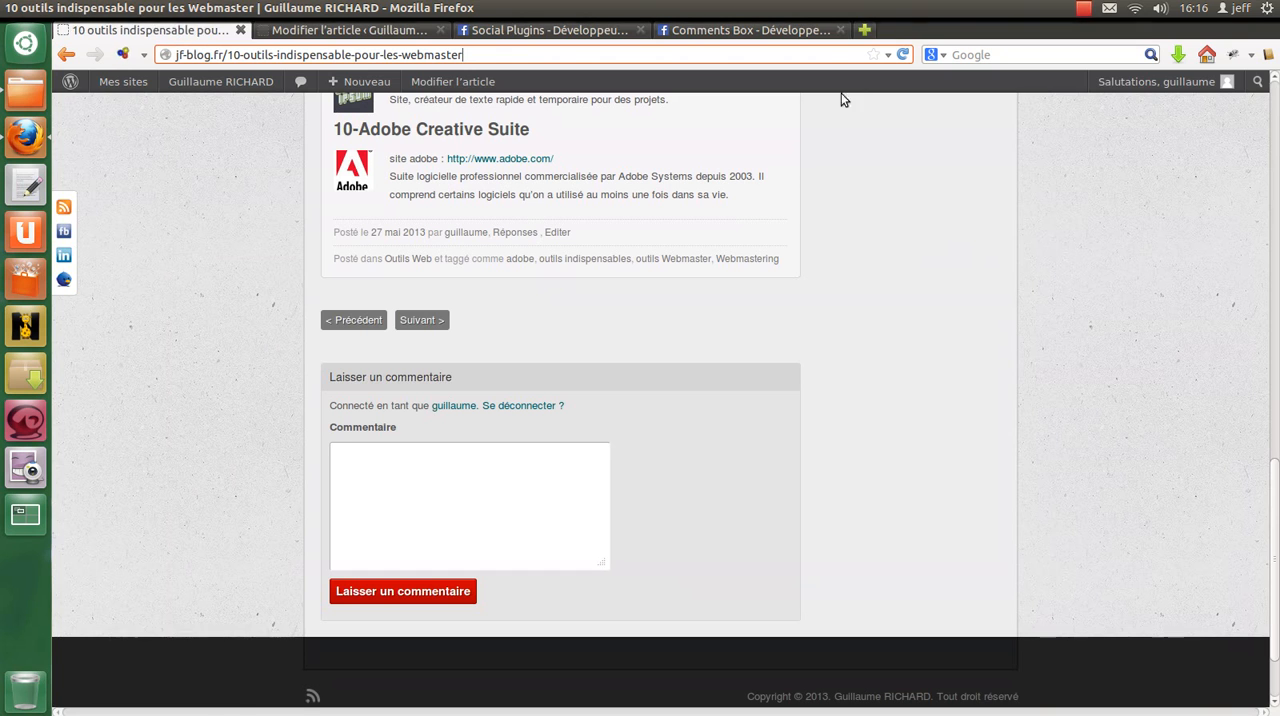
pyautogui.press('Return')
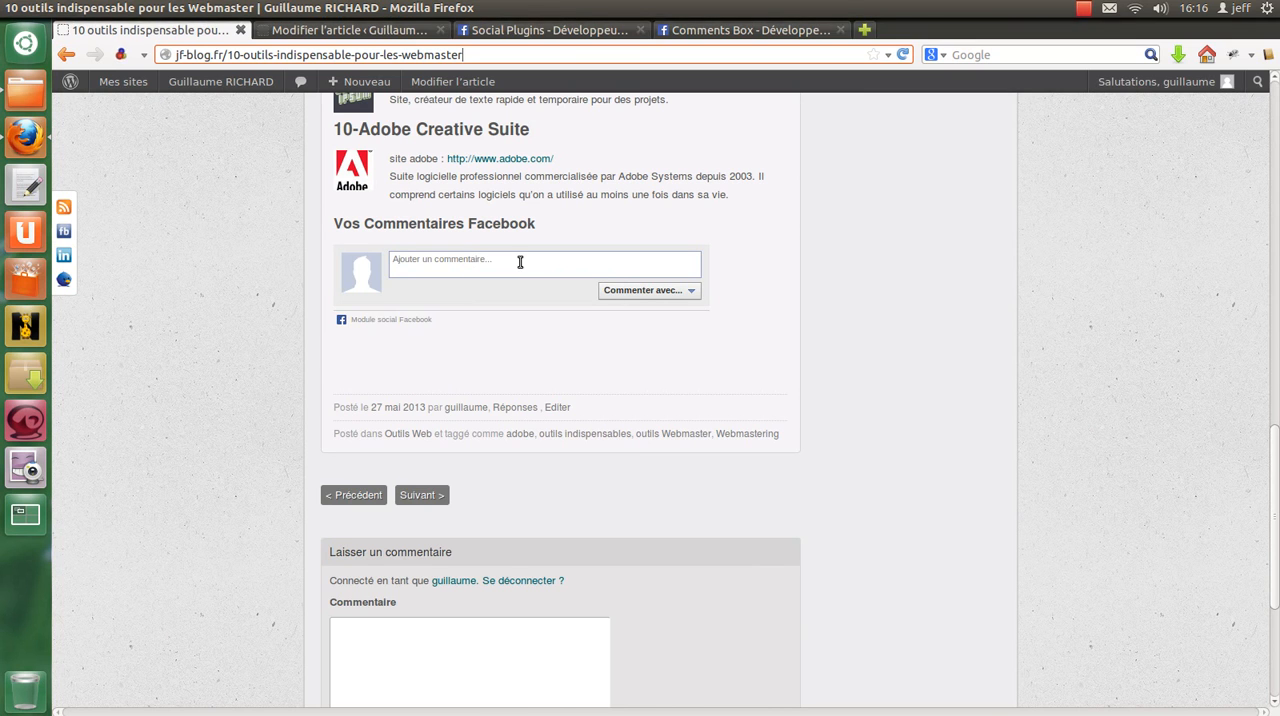
# Step: Choose to comment with Facebook in the article's comments box and log in with the saved account e-mail and password
pyautogui.click(689, 291)
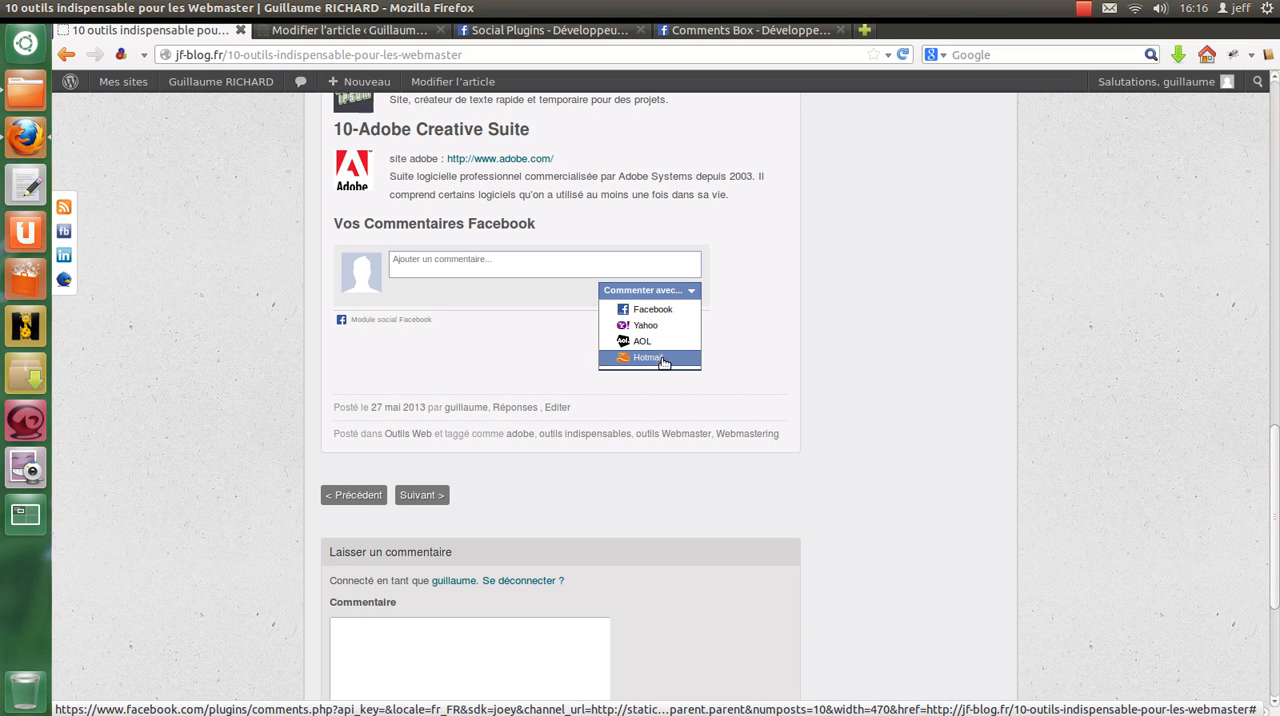
pyautogui.click(650, 312)
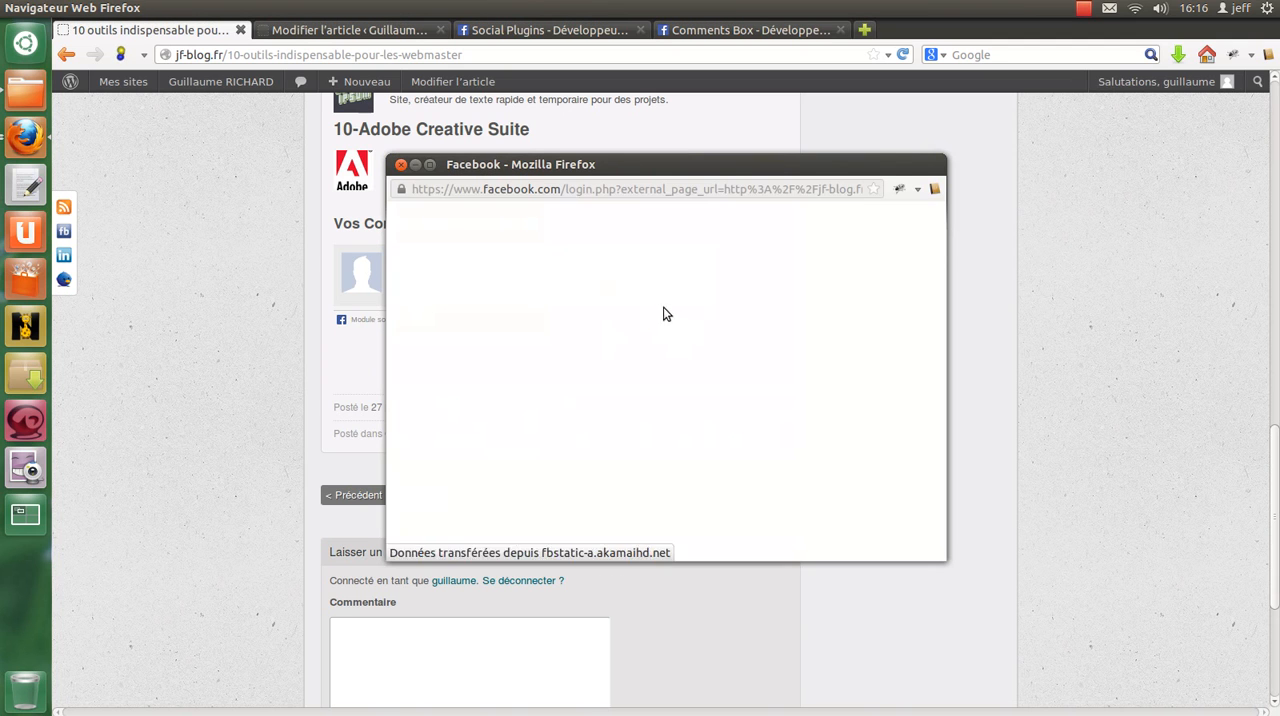
pyautogui.click(653, 311)
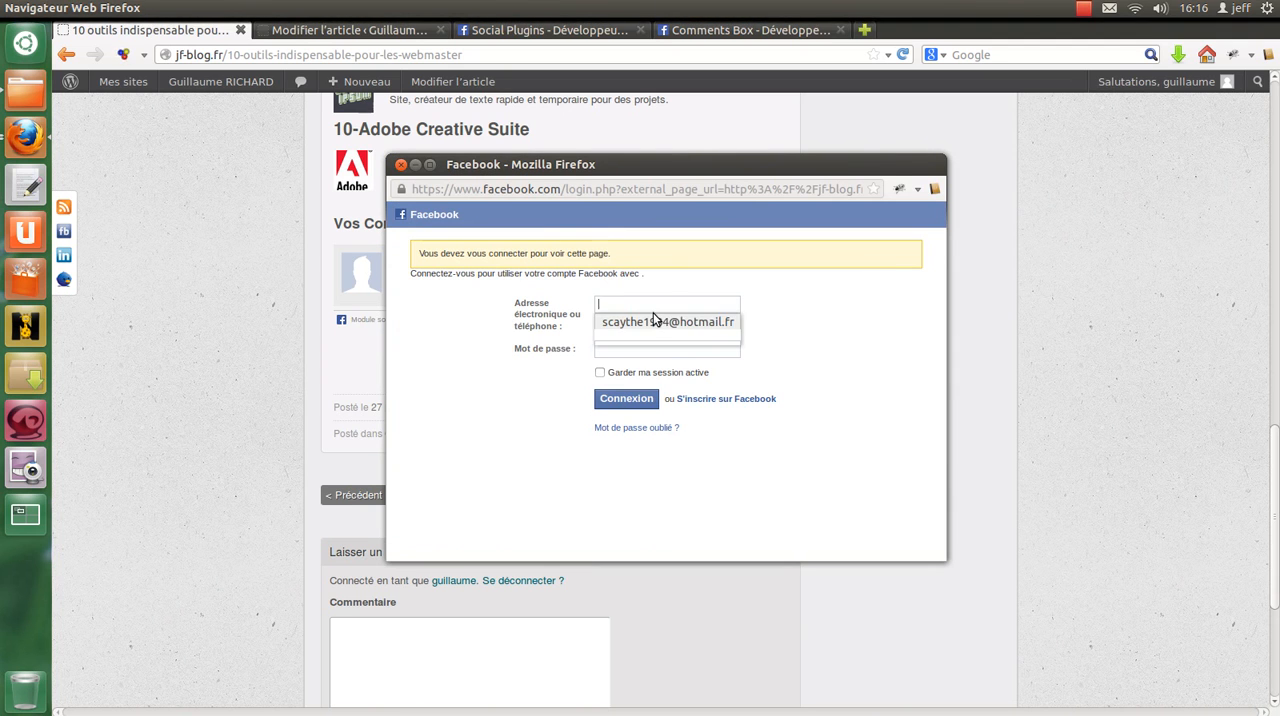
pyautogui.click(650, 338)
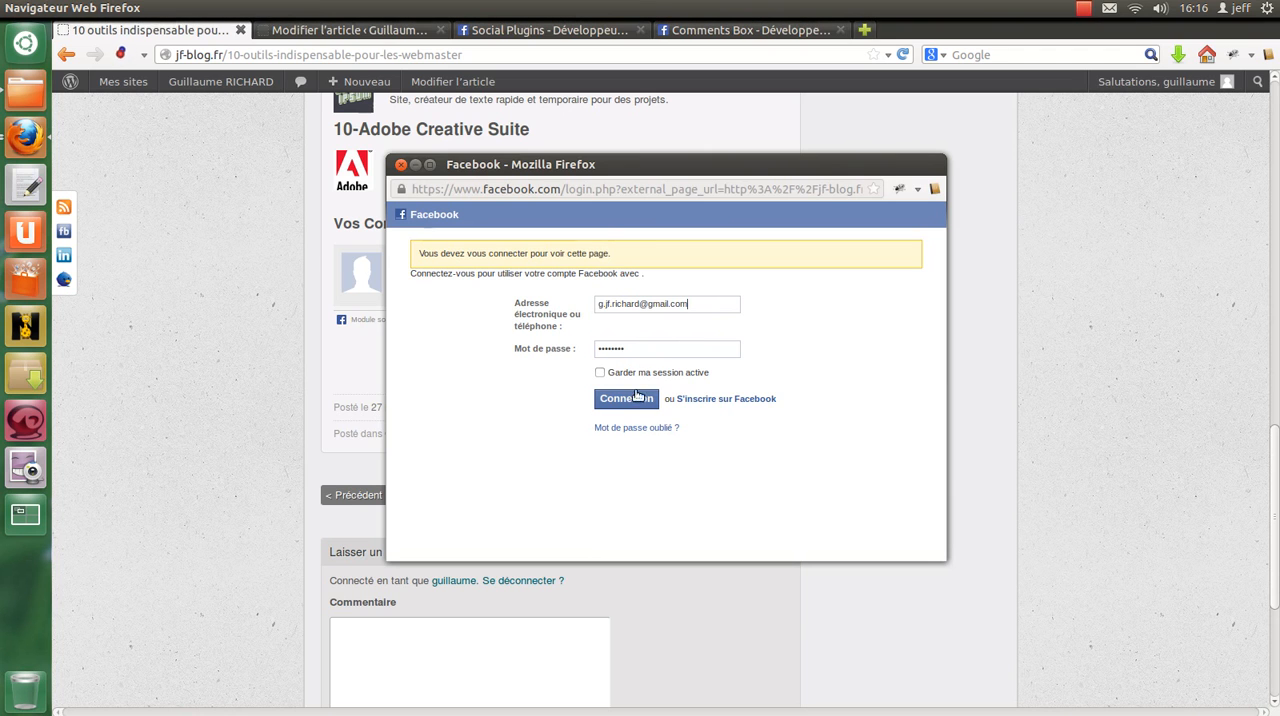
pyautogui.click(630, 400)
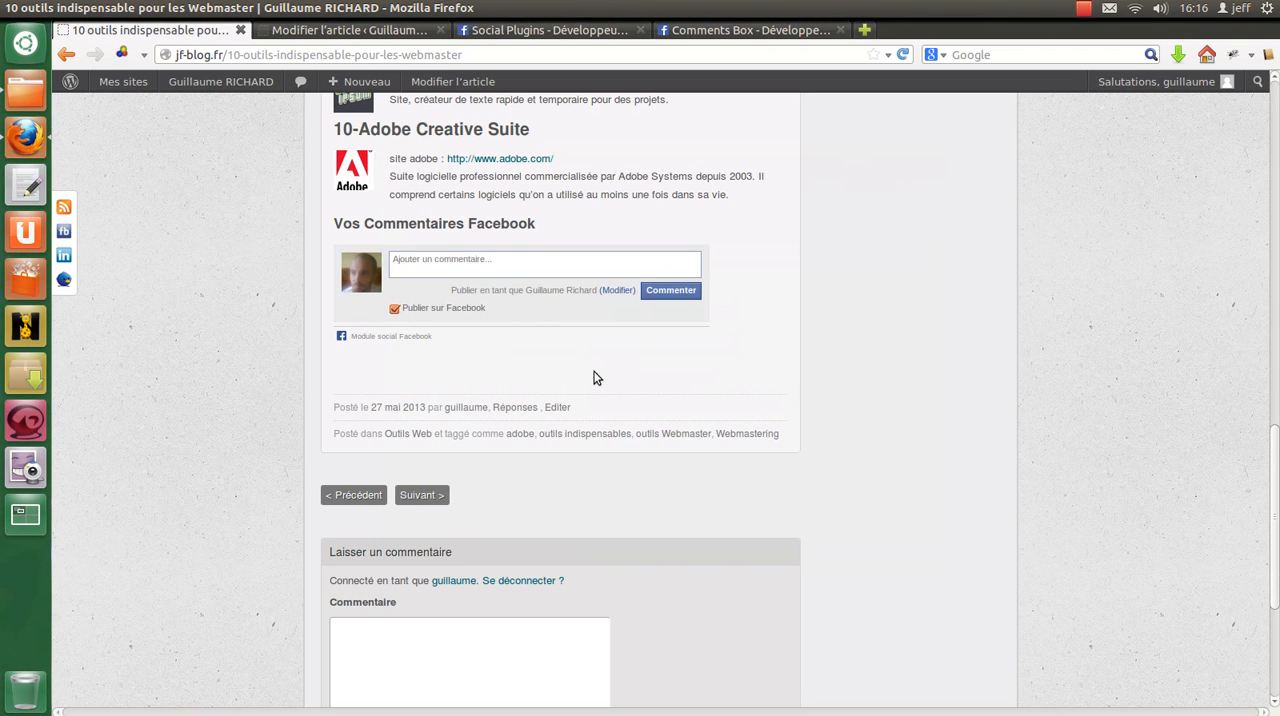
pyautogui.click(482, 266)
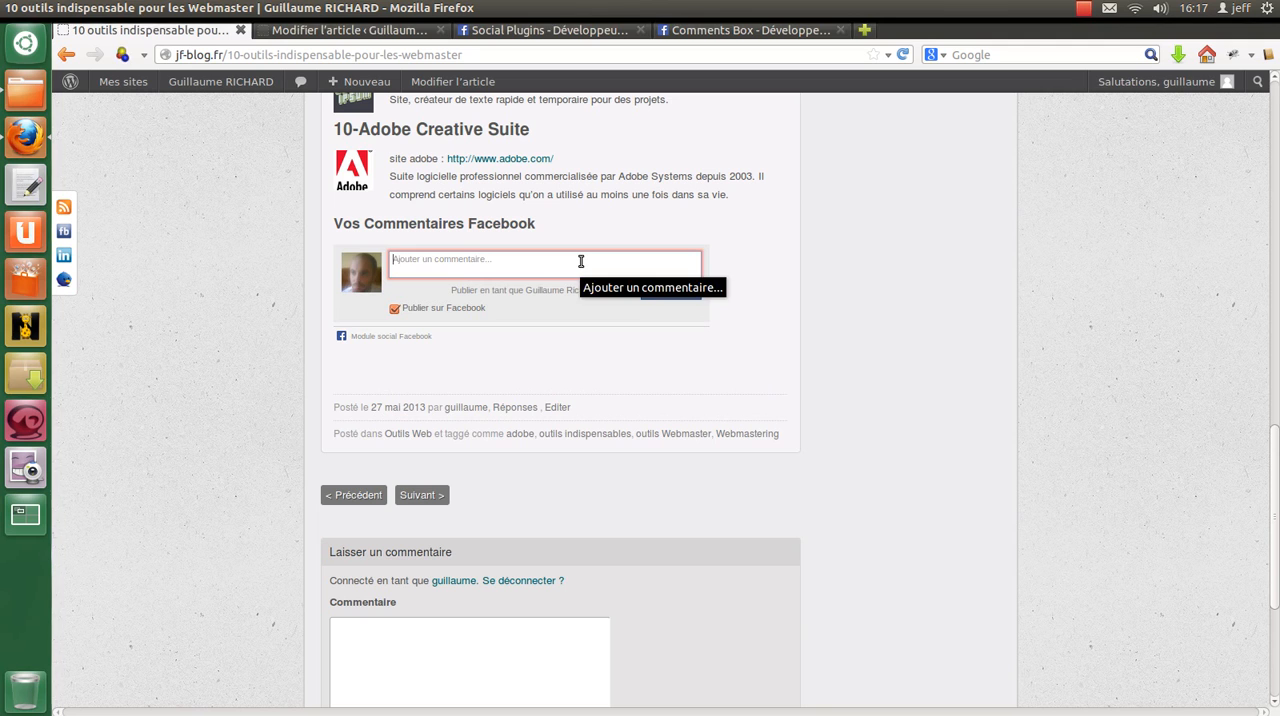
pyautogui.write('Z')
pyautogui.press('BackSpace')
pyautogui.write('(')
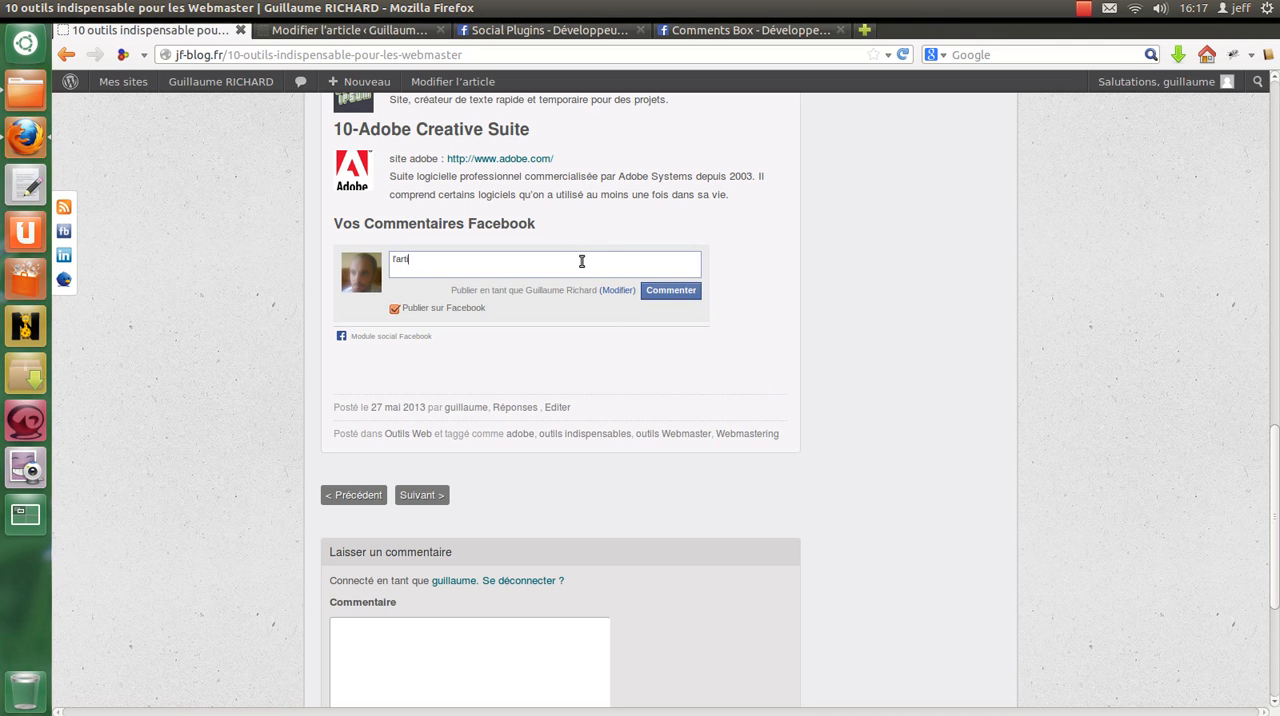
pyautogui.write("'articles")
# Step: Replace the draft in the article's Facebook comments box with "Qu'en pensez-vous ?" and post the comment
pyautogui.hotkey('ctrl', 'a')
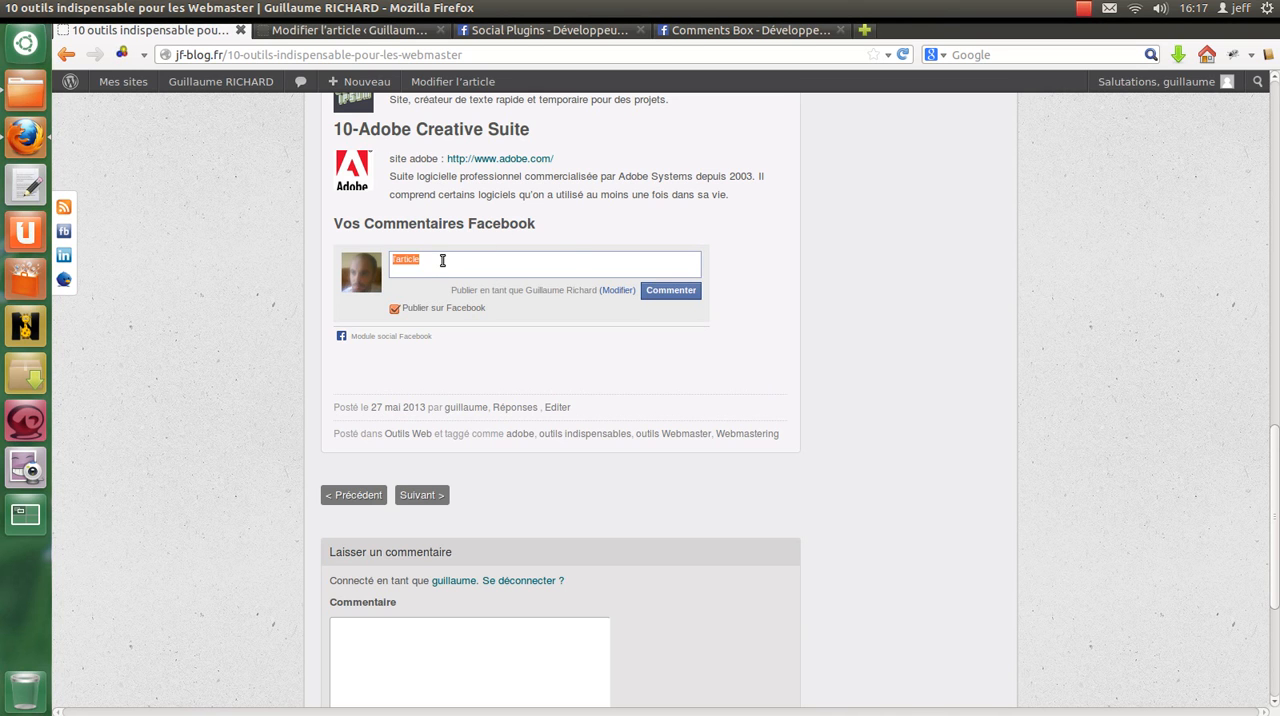
pyautogui.scroll(6, 500, 292)
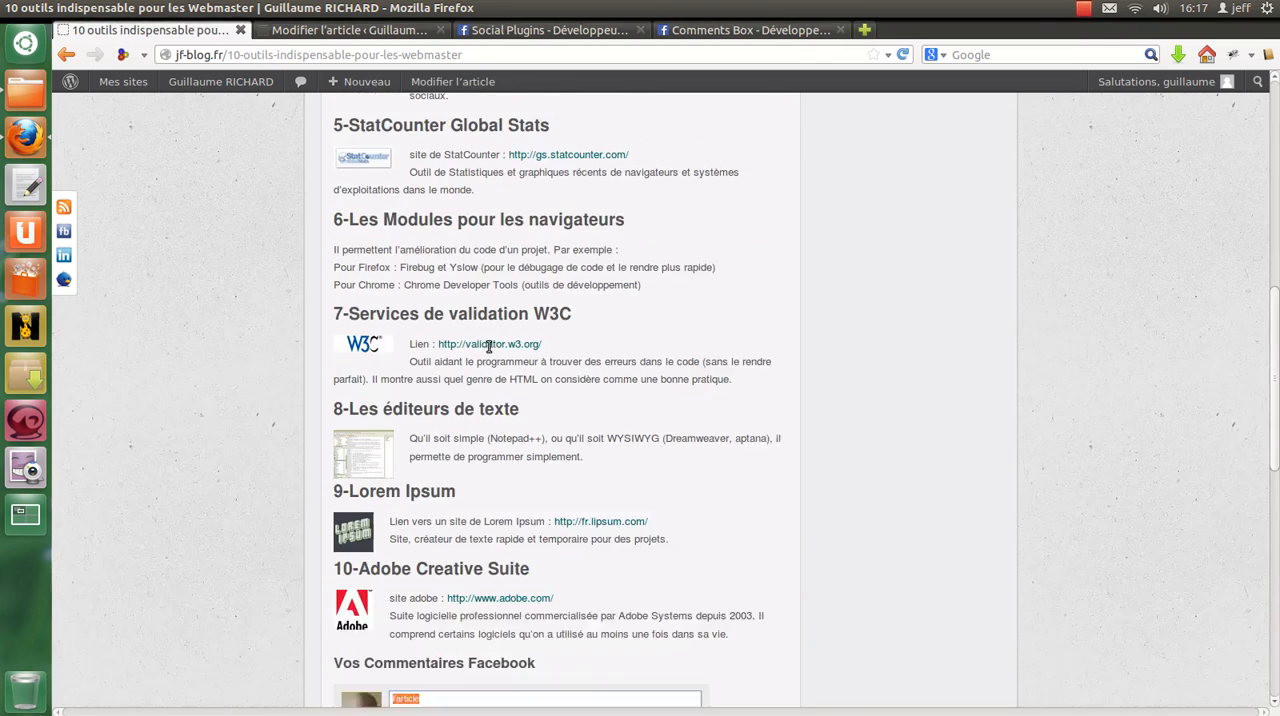
pyautogui.scroll(-6, 487, 345)
pyautogui.write("Qu'en prensez-vous ?")
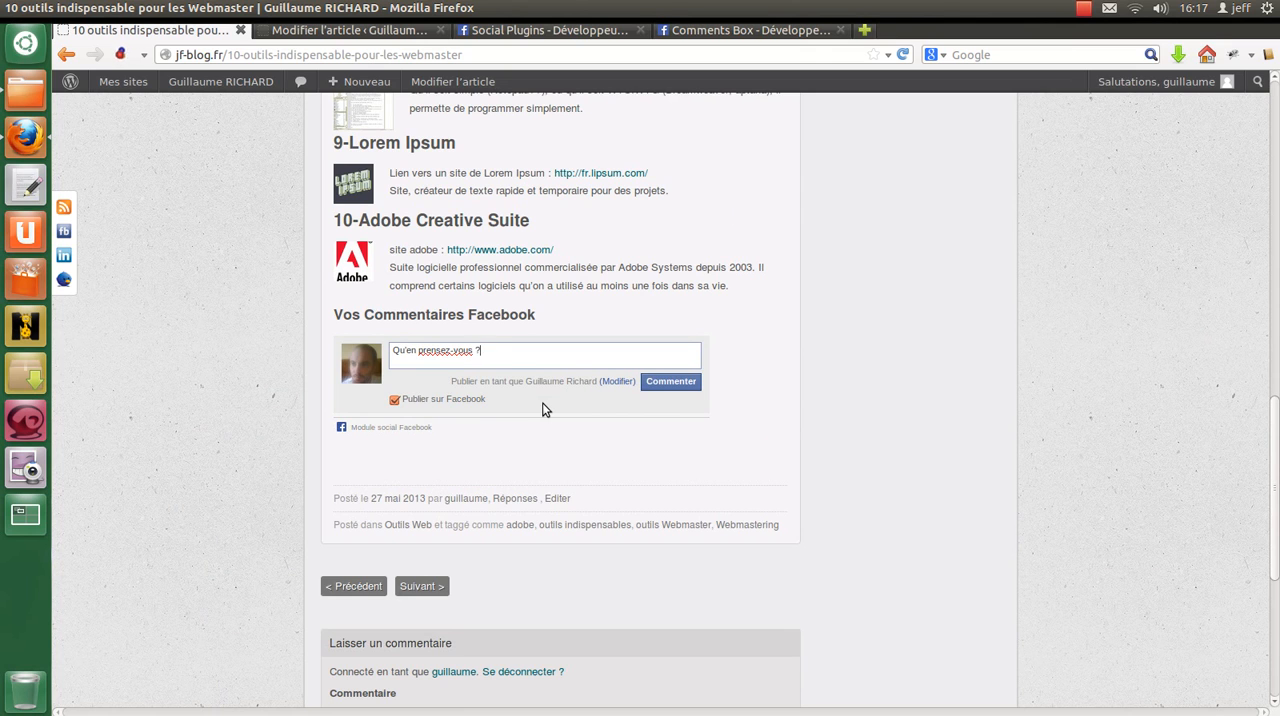
pyautogui.press('Delete')
pyautogui.click(652, 380)
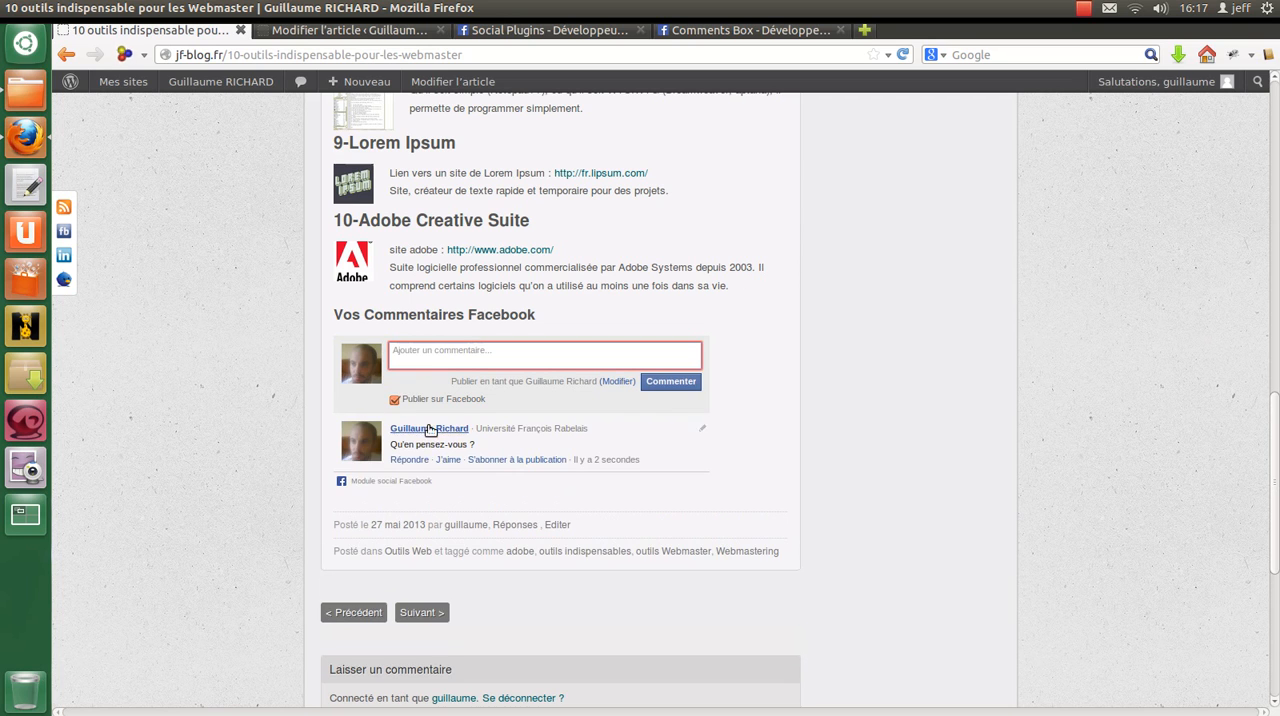
# Step: Open Facebook in a new tab, reload the news feed to look for the posted comment, and return to the published article
pyautogui.click(864, 30)
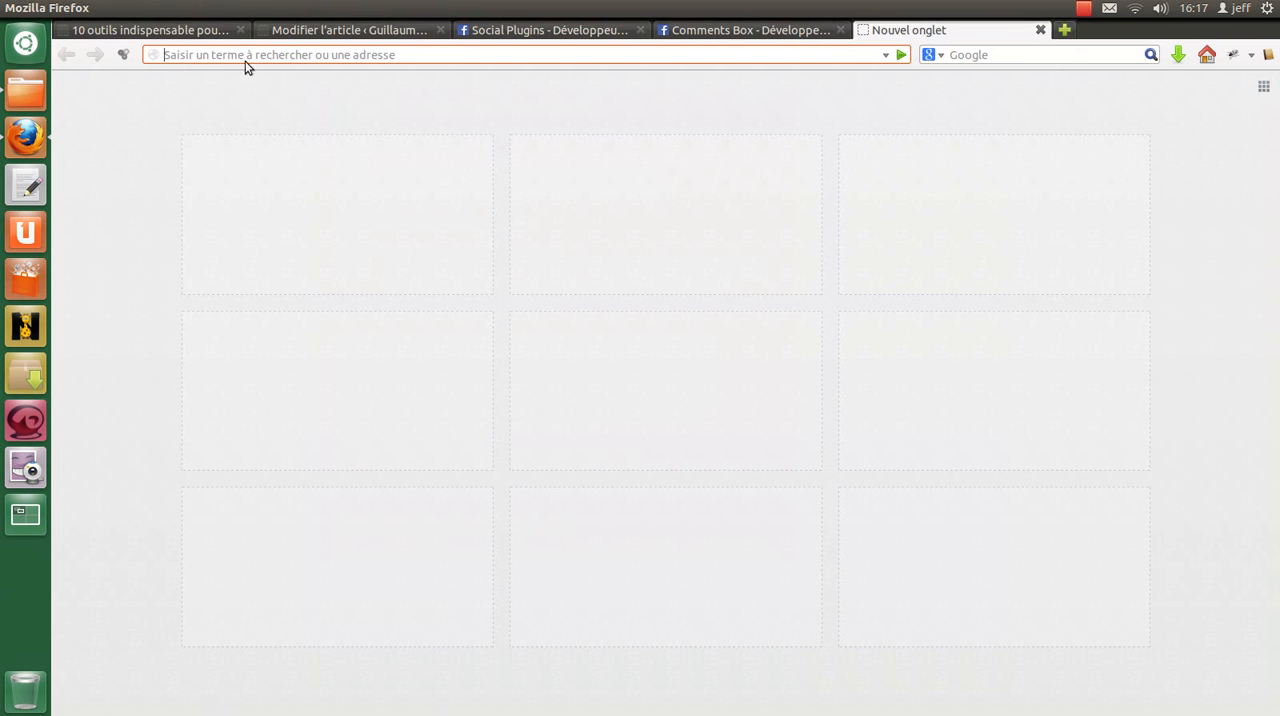
pyautogui.write('facebook.com/')
pyautogui.click(251, 80)
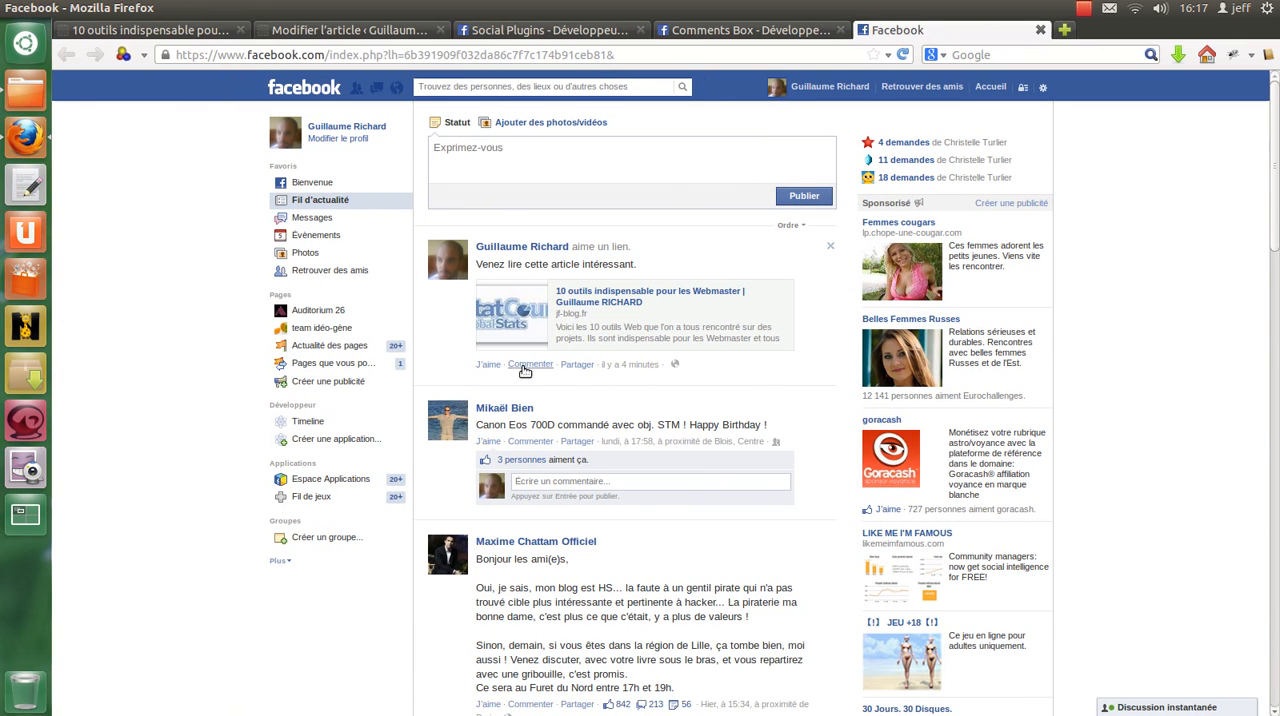
pyautogui.click(900, 54)
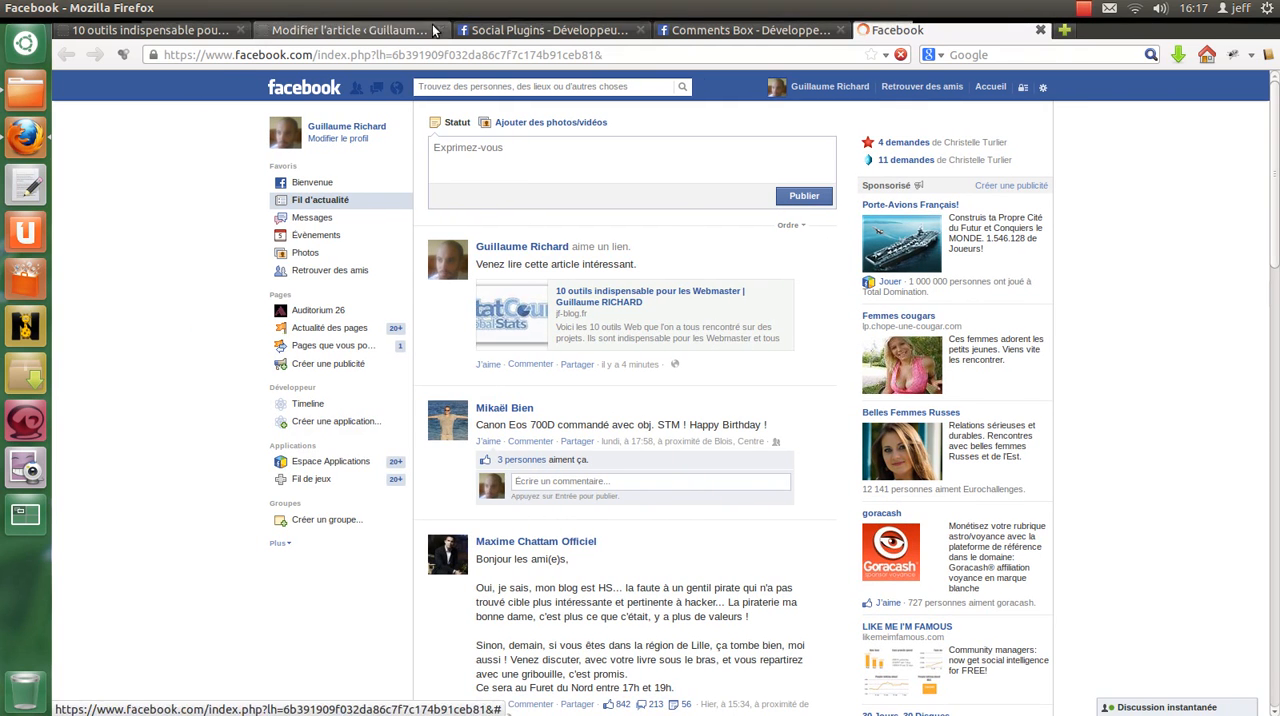
pyautogui.click(530, 30)
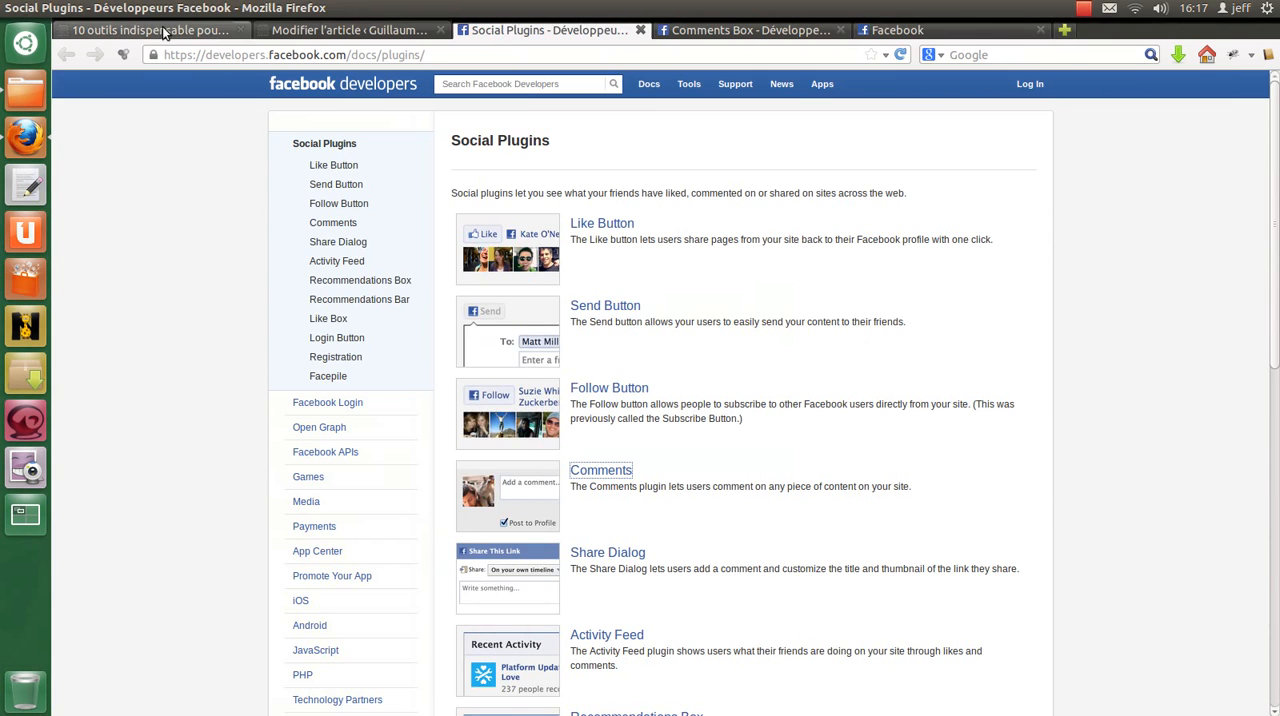
pyautogui.click(150, 30)
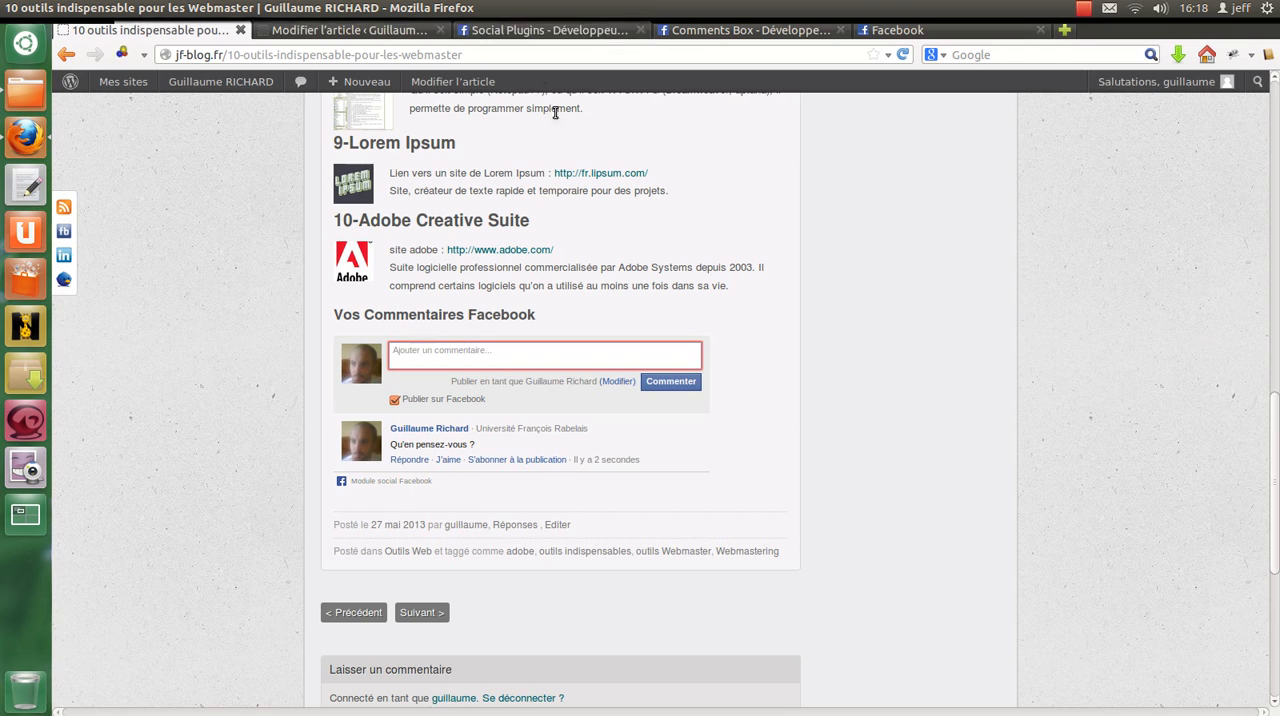
# Step: Delete the text "Vos Commentaires Facebook" from the level-3 heading above the fb-comments snippet in the article's HTML source
pyautogui.click(403, 34)
pyautogui.scroll(-10, 490, 354)
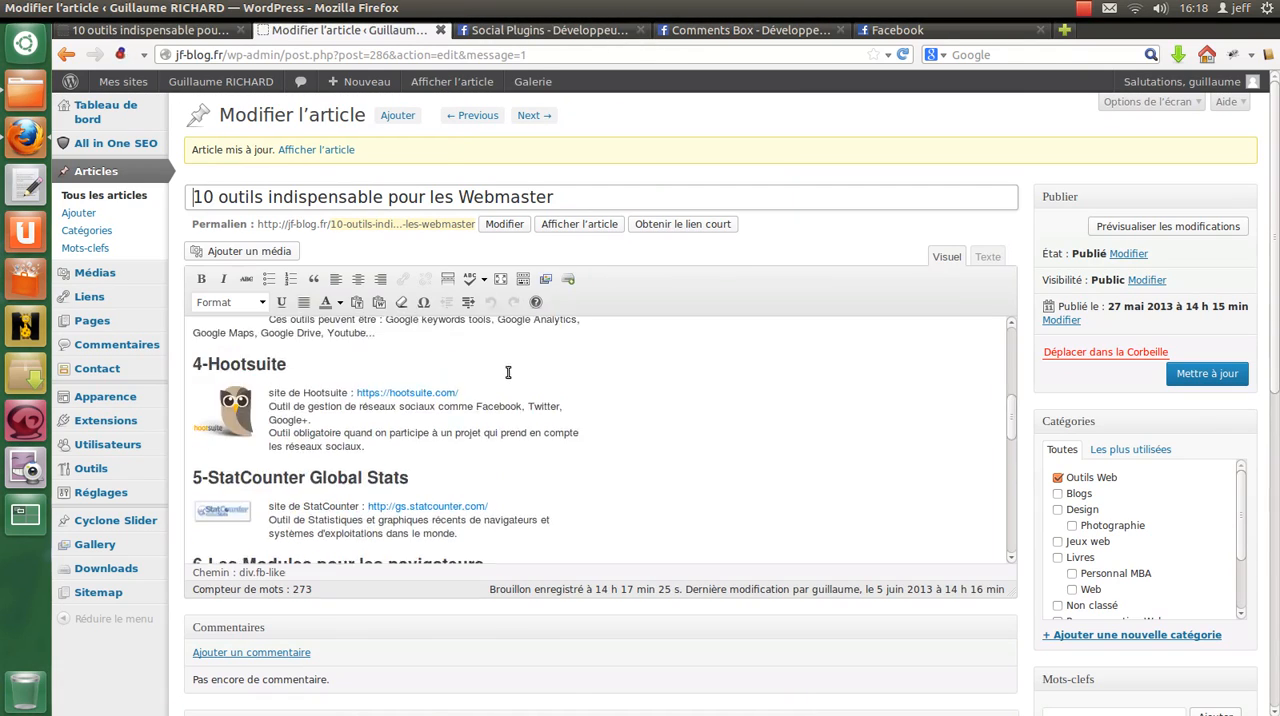
pyautogui.click(995, 262)
pyautogui.scroll(-10, 391, 530)
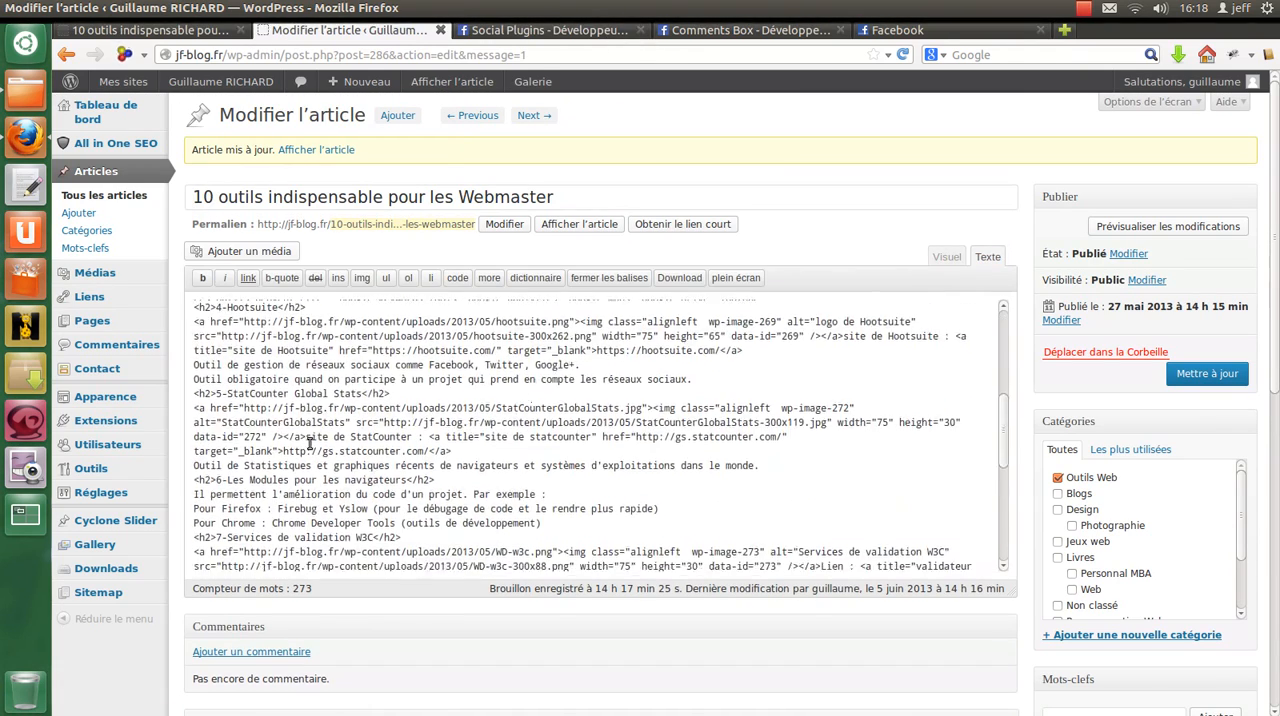
pyautogui.scroll(-3, 391, 545)
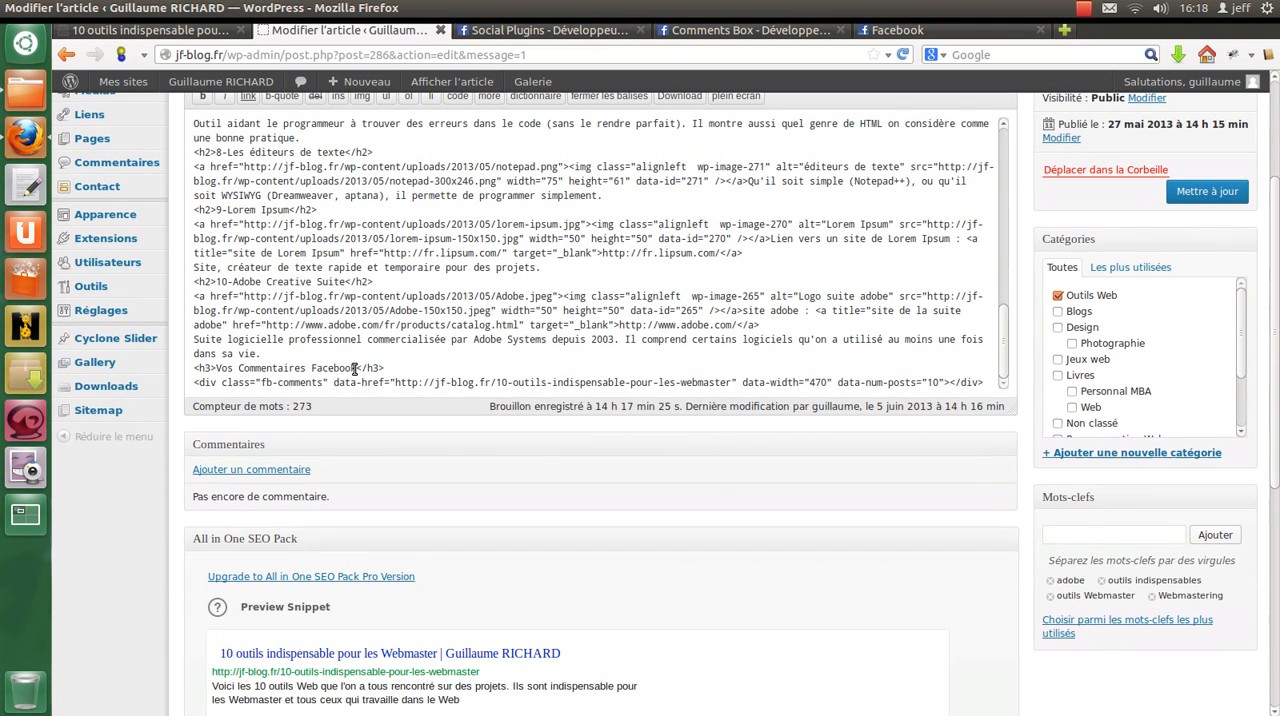
pyautogui.moveTo(356, 368); pyautogui.dragTo(218, 370)
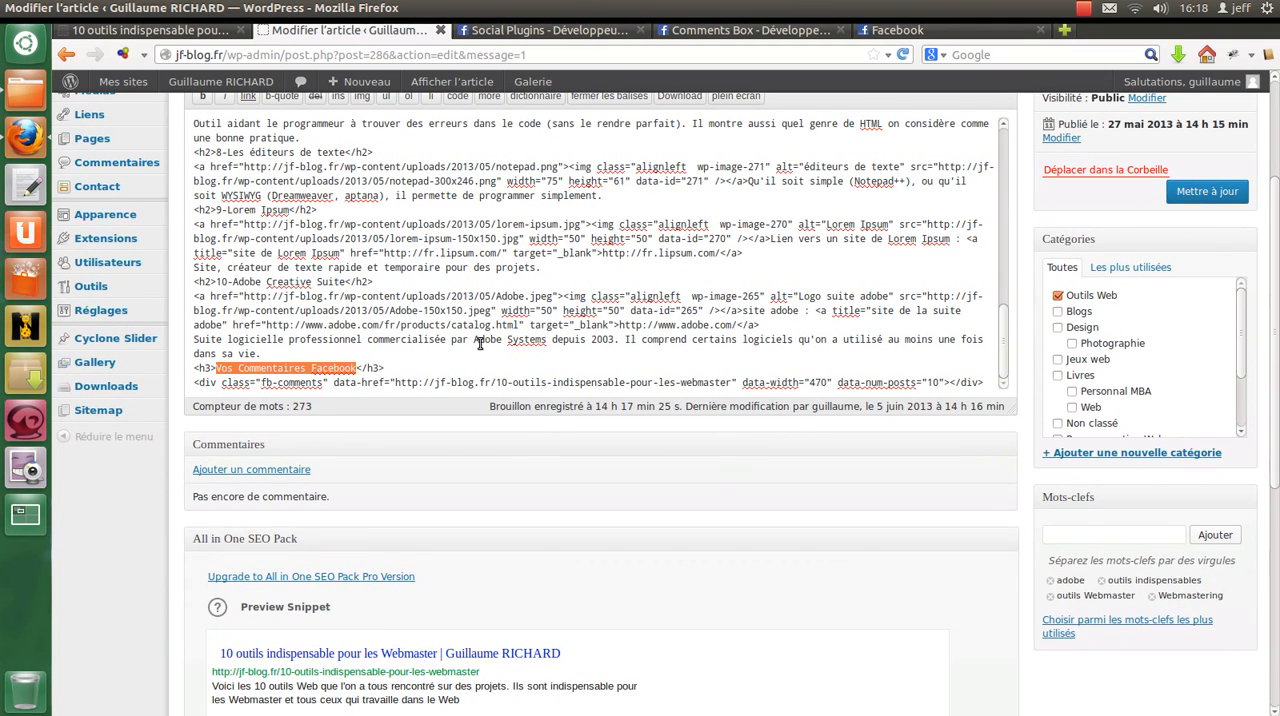
pyautogui.press('Delete')
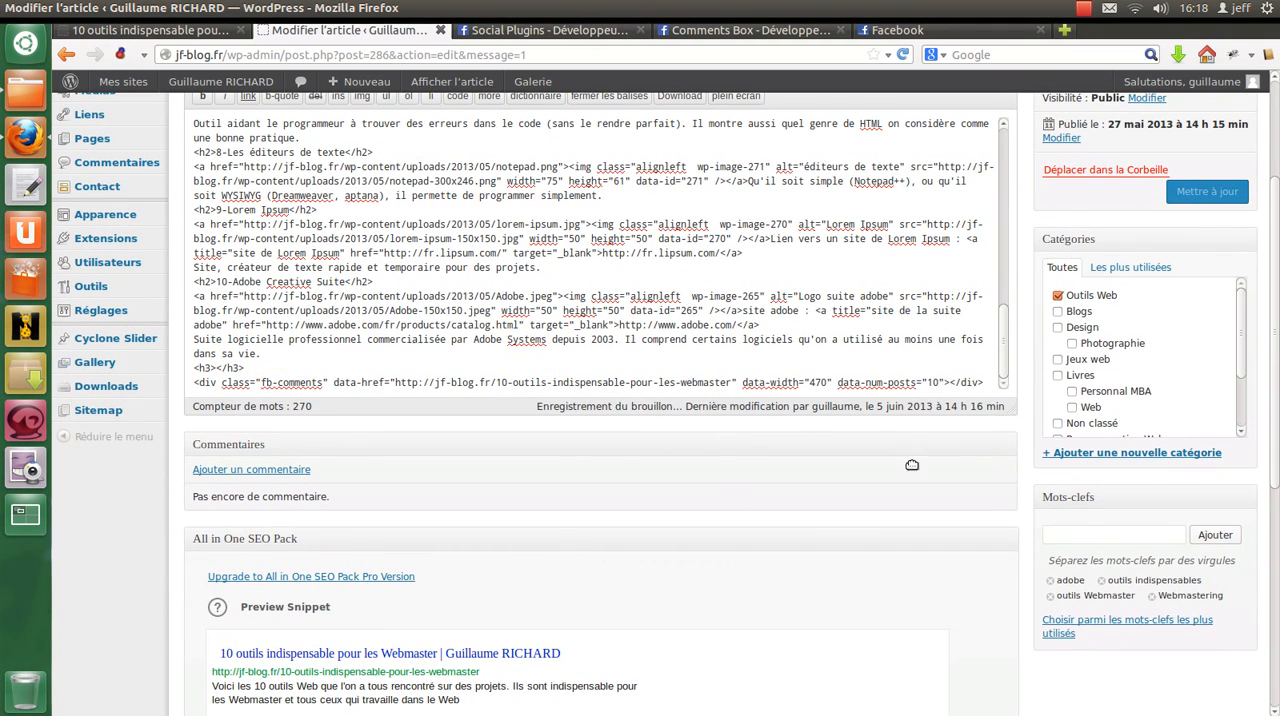
# Step: Update the article from the visual editor and reload its published page to check the comments section without the heading
pyautogui.scroll(-10, 921, 408)
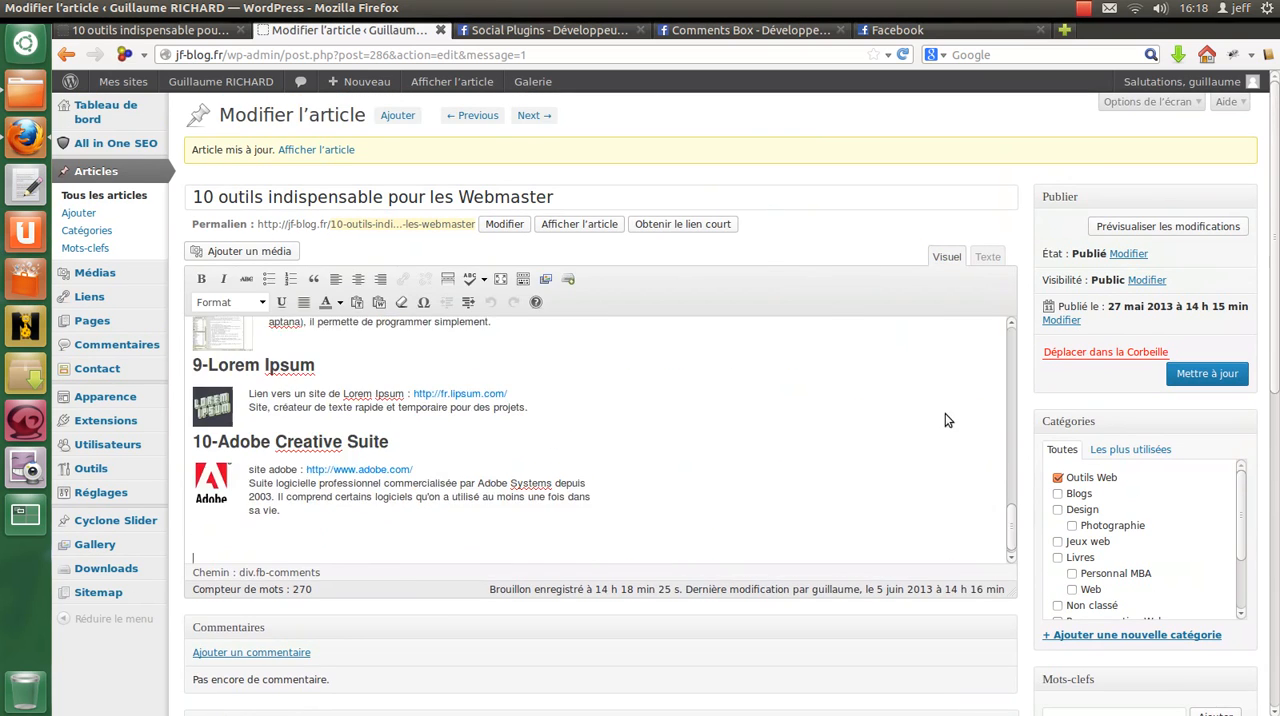
pyautogui.scroll(3, 1233, 377)
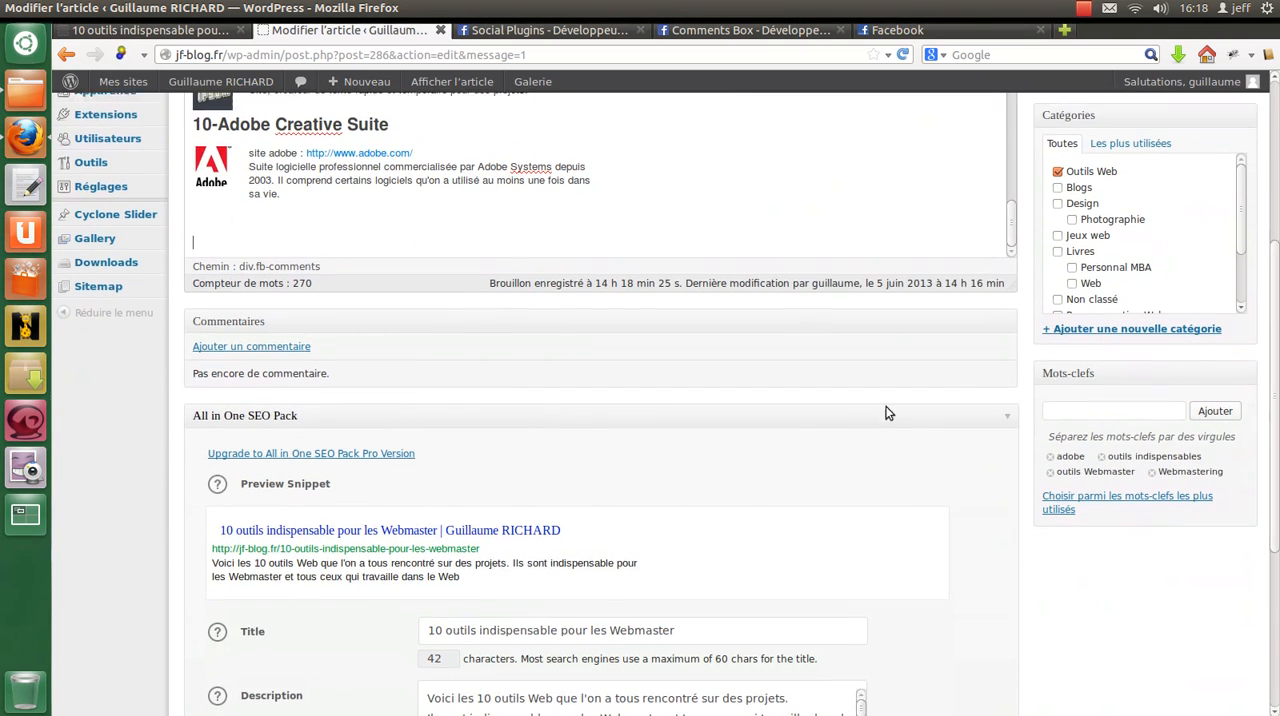
pyautogui.click(1210, 240)
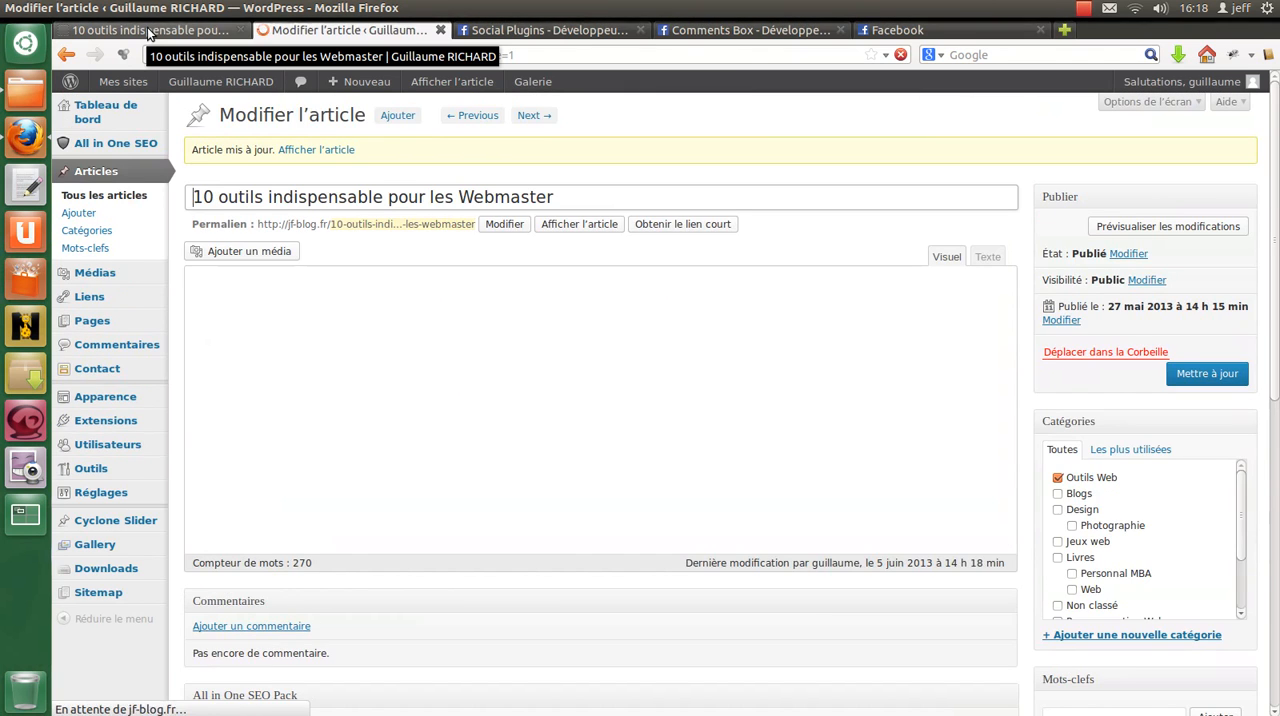
pyautogui.click(148, 30)
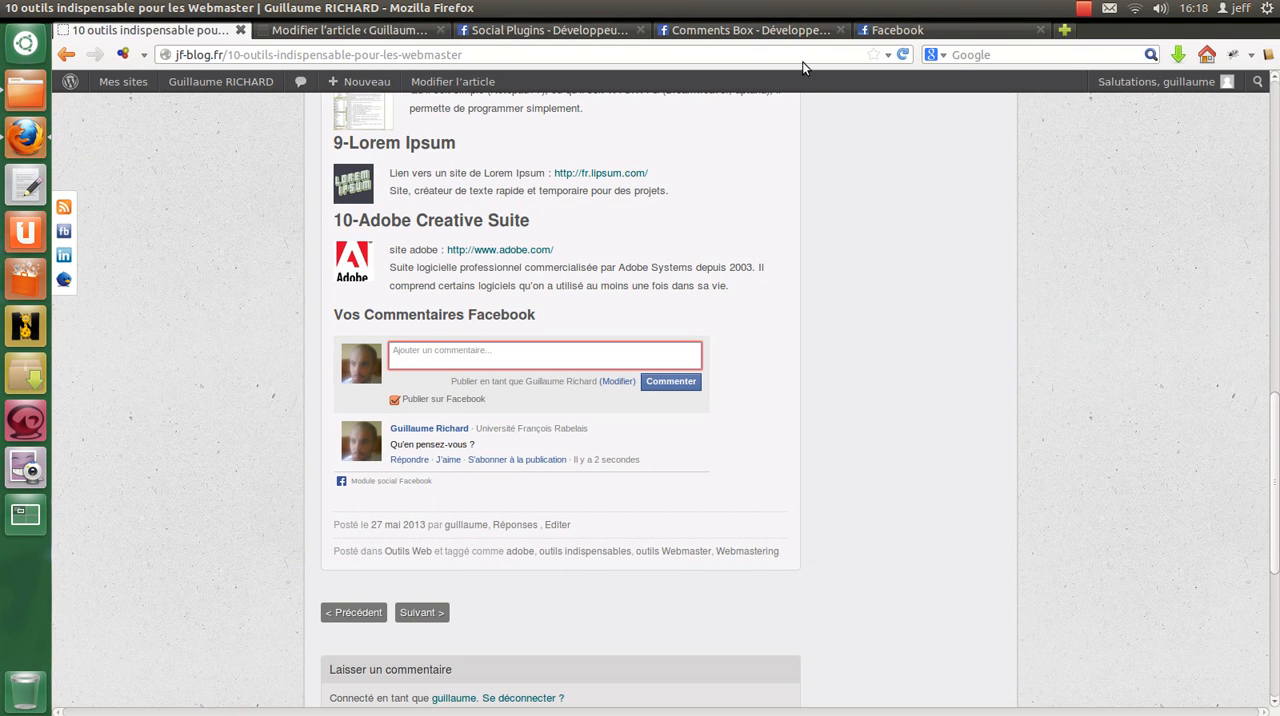
pyautogui.click(903, 54)
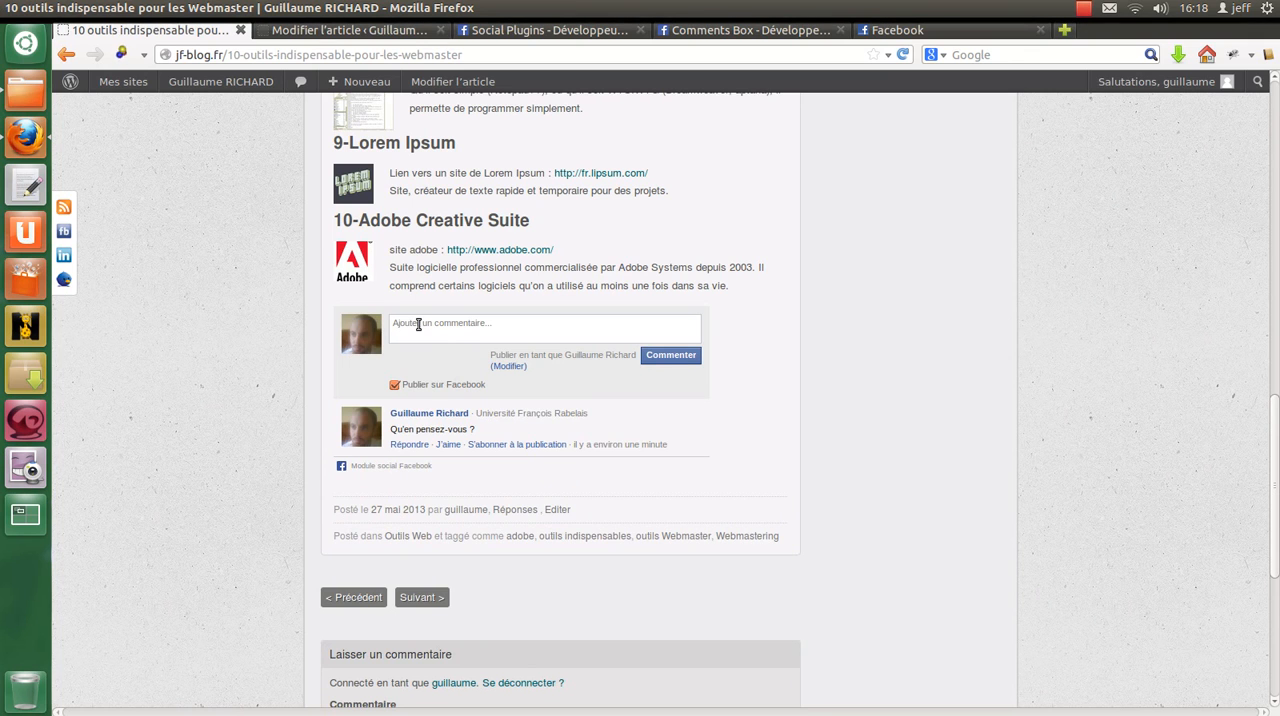
pyautogui.scroll(10, 905, 434)
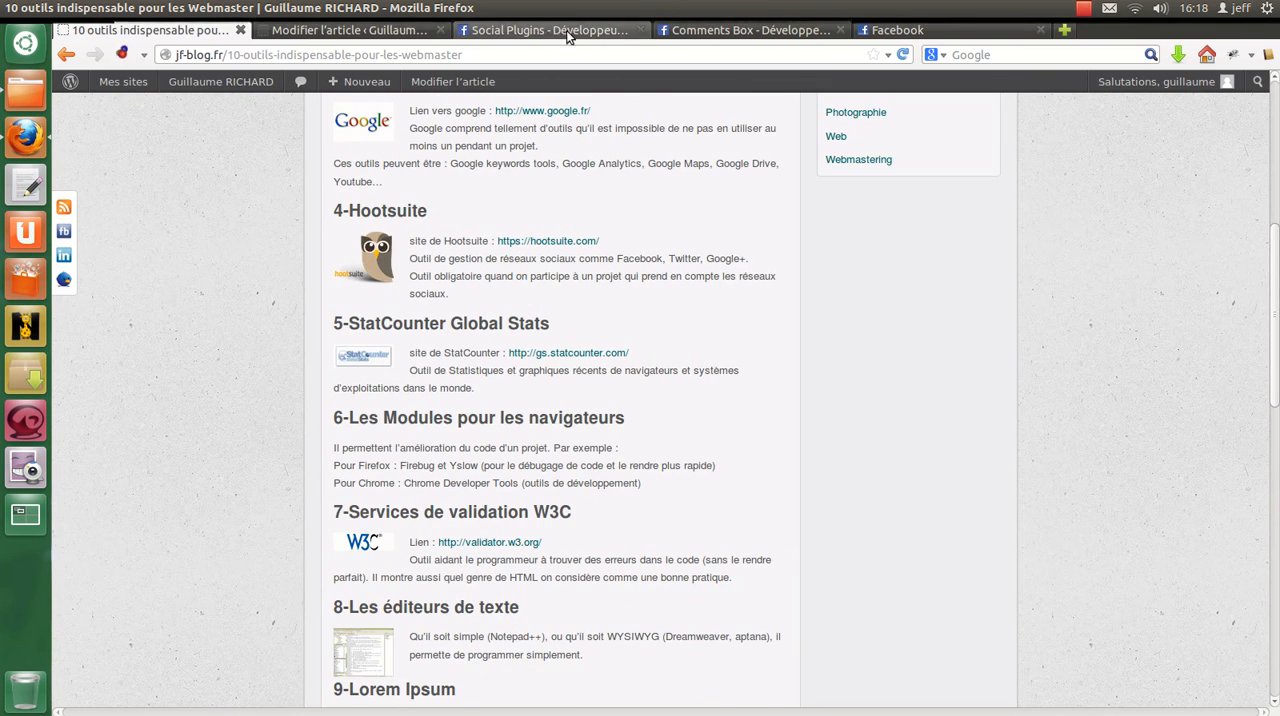
# Step: Close the Facebook news feed and open the Like Box documentation from the Social Plugins list in a new tab
pyautogui.click(550, 30)
pyautogui.click(1040, 31)
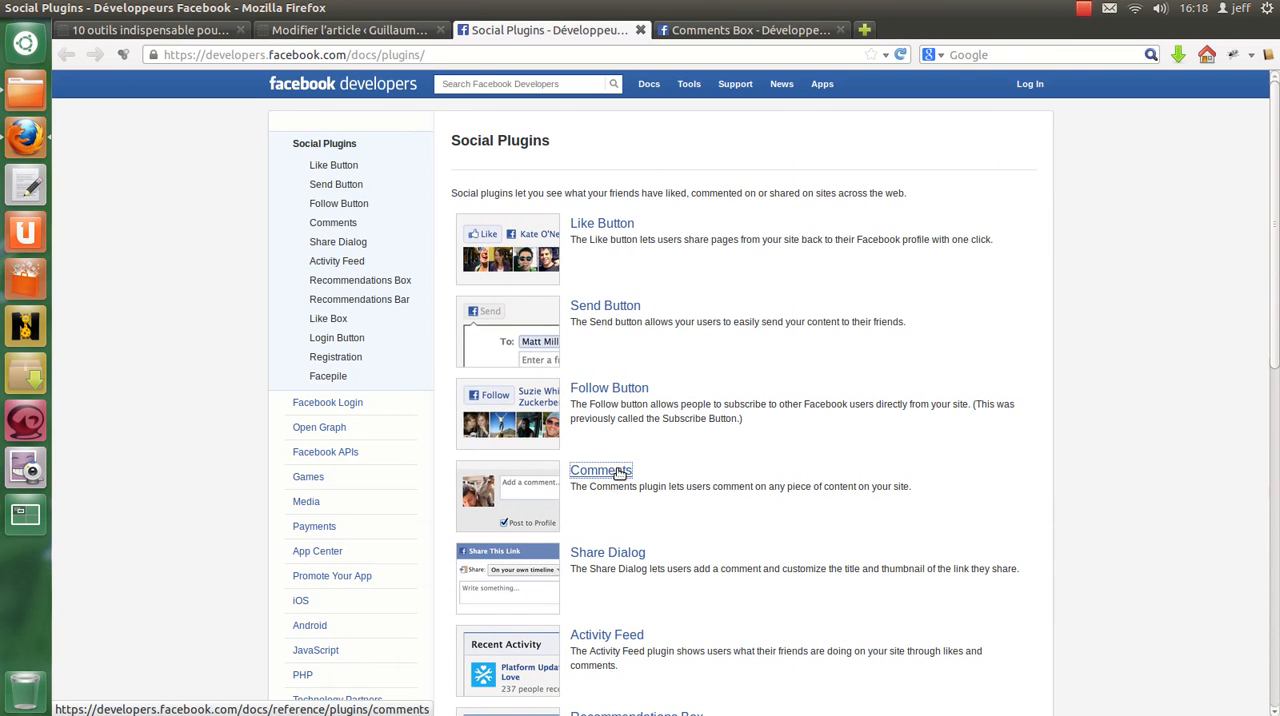
pyautogui.scroll(-5, 663, 280)
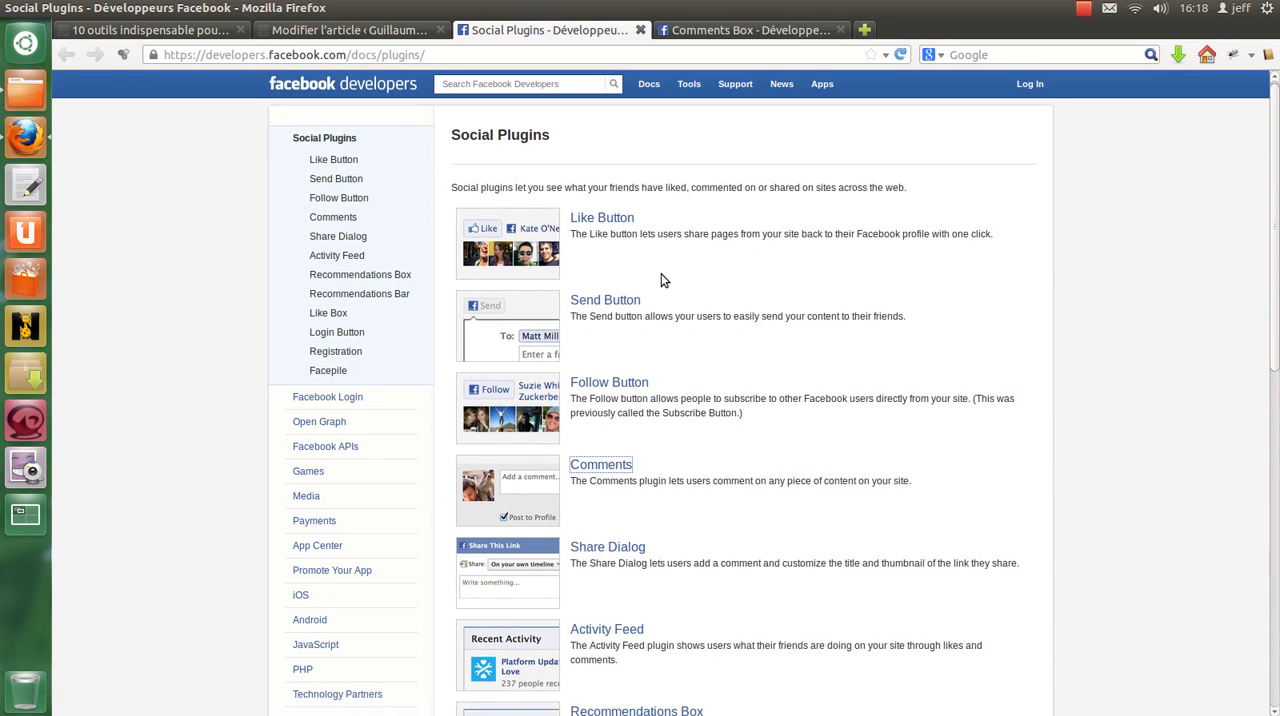
pyautogui.scroll(-1, 668, 311)
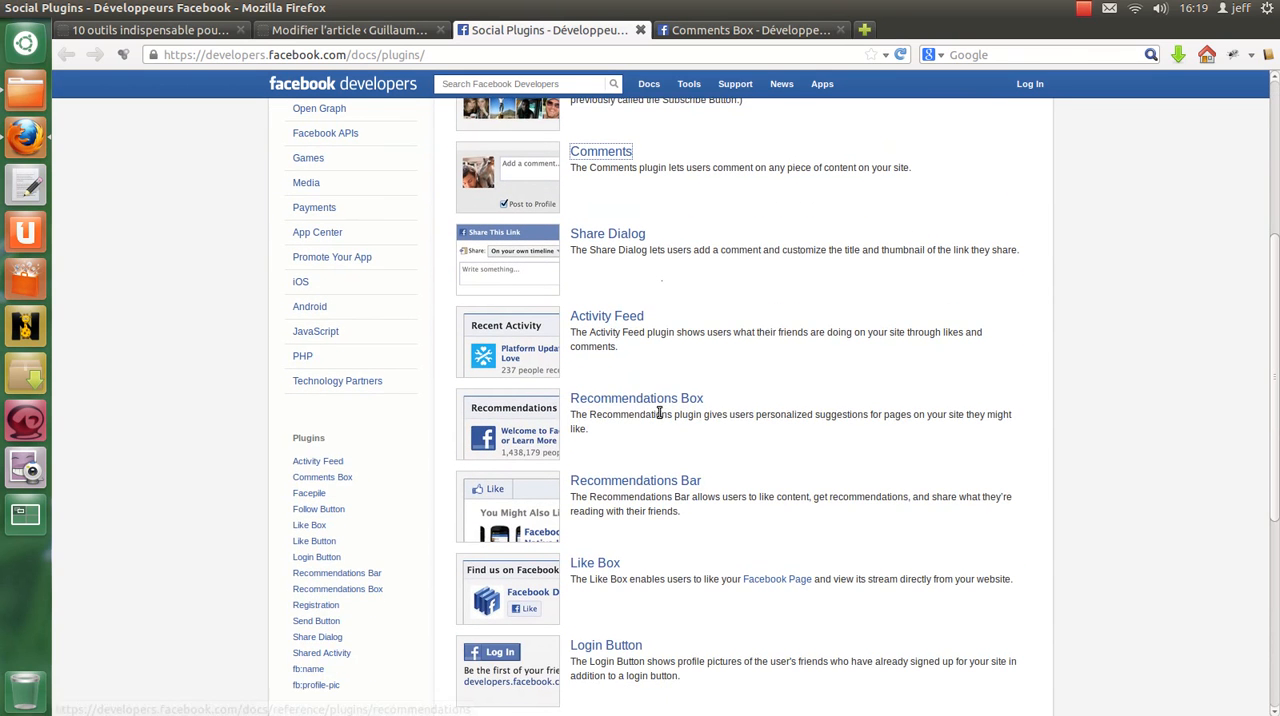
pyautogui.scroll(-2, 660, 408)
pyautogui.scroll(-4, 597, 474)
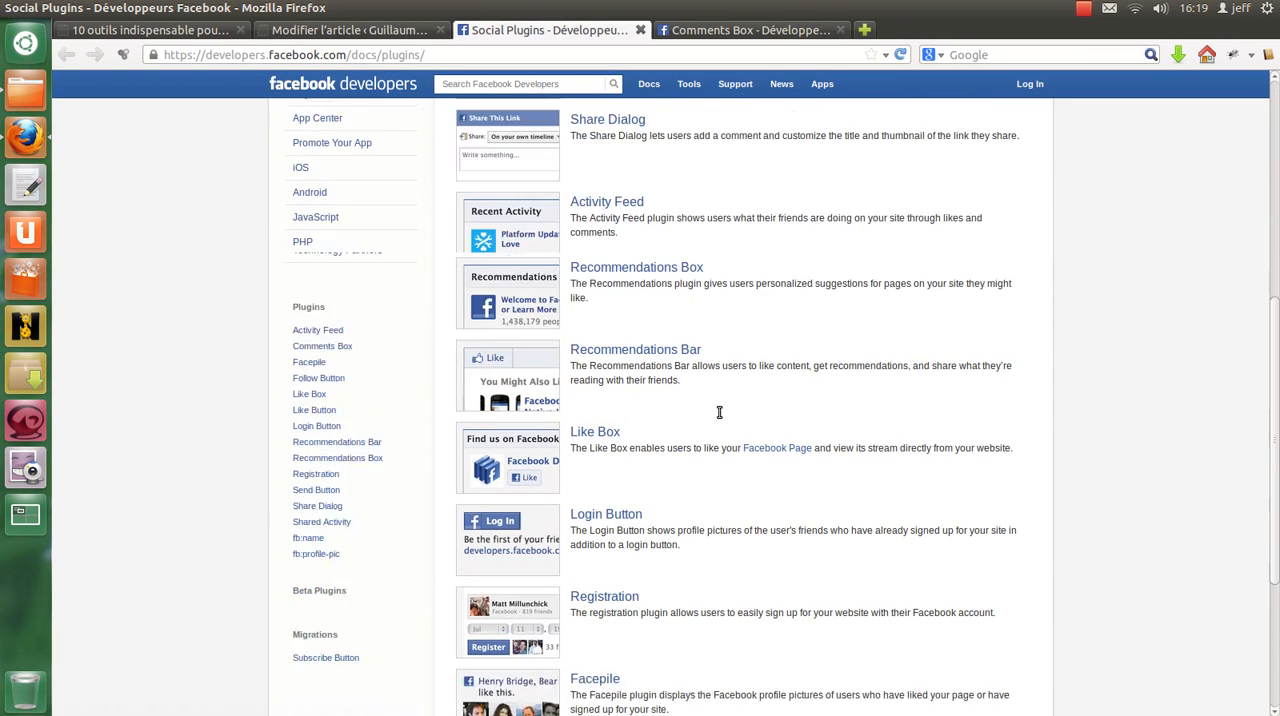
pyautogui.rightClick(597, 291)
pyautogui.click(621, 304)
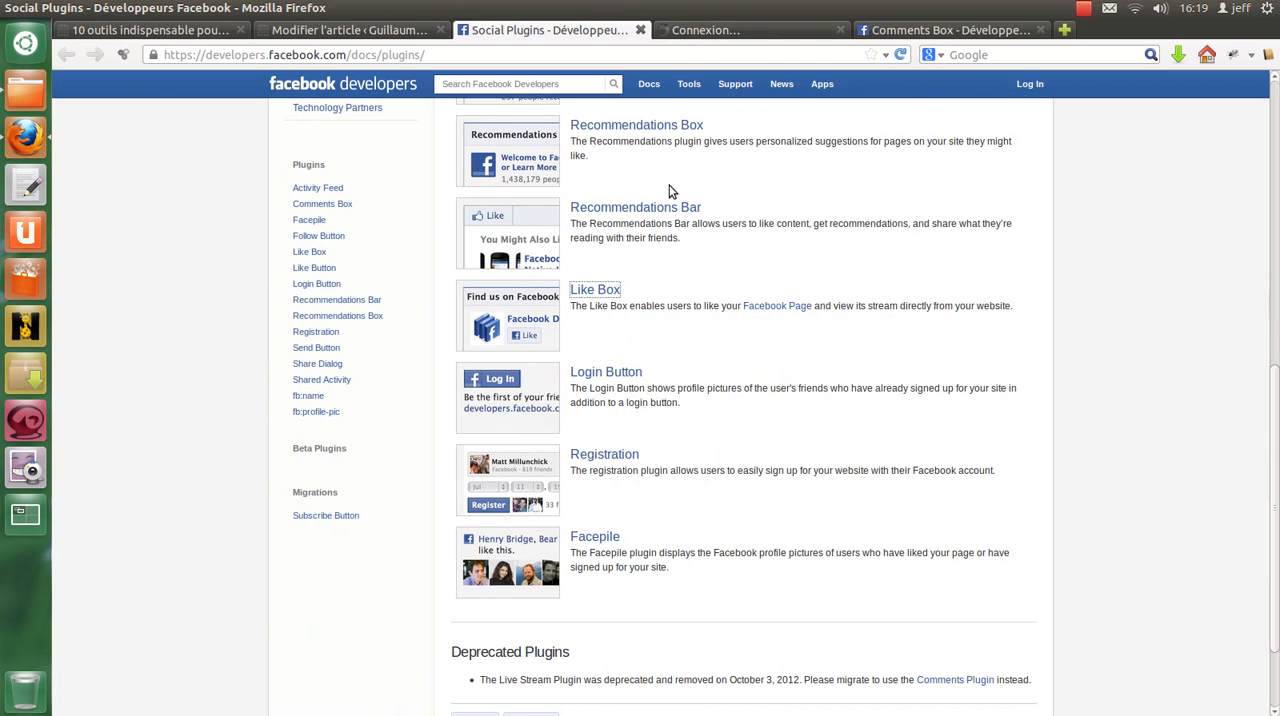
pyautogui.click(714, 31)
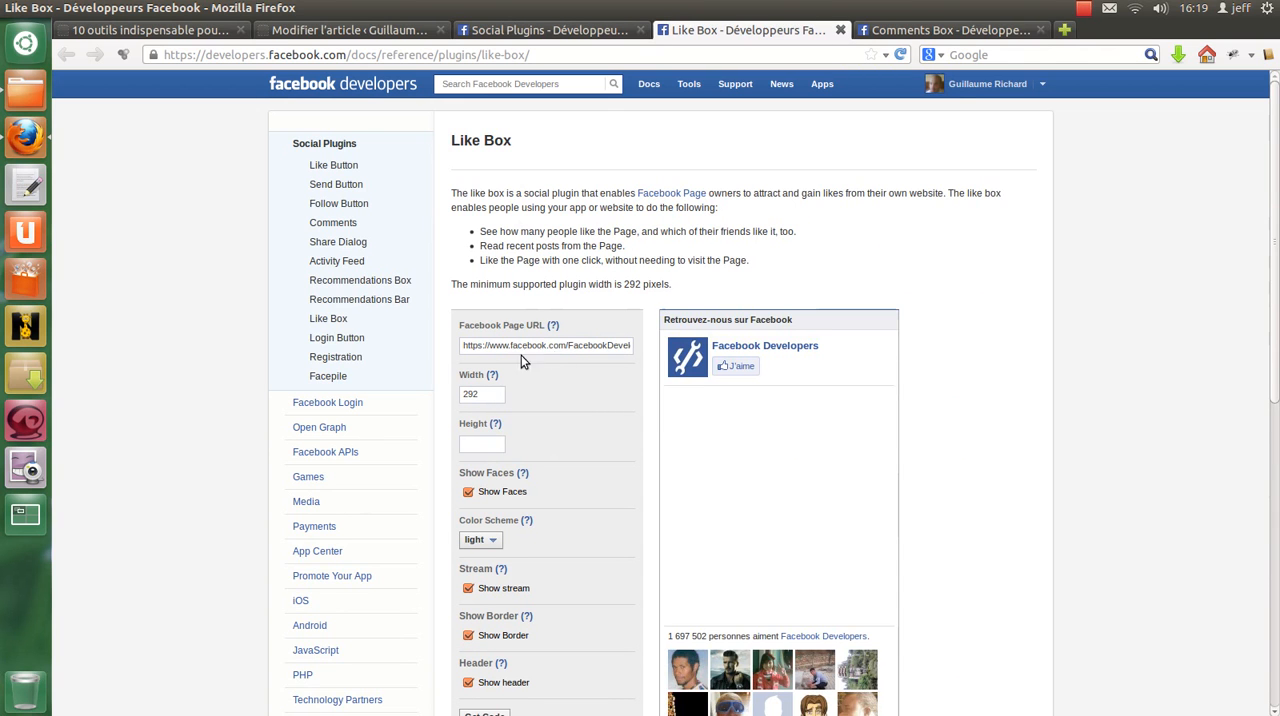
# Step: Examine the Like Box options: turn Show stream off and back on to compare the preview, and consult the Stream and Show Border help
pyautogui.moveTo(494, 428)
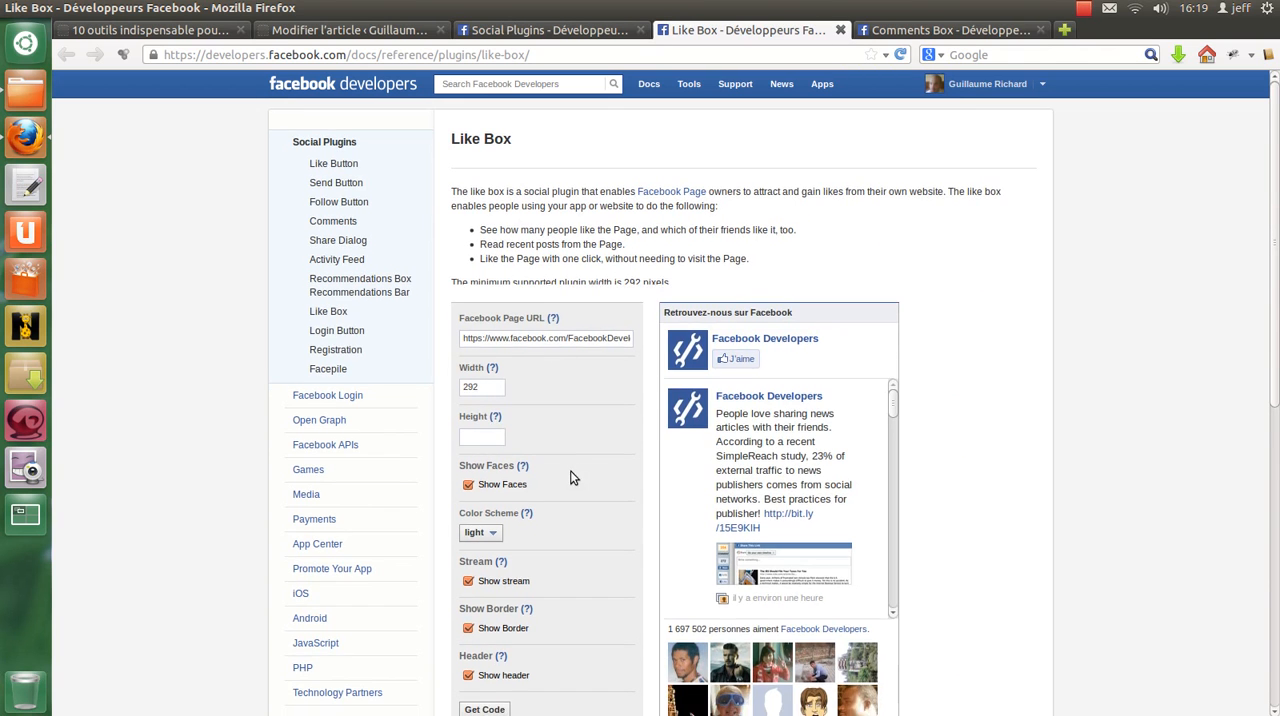
pyautogui.scroll(-2, 566, 480)
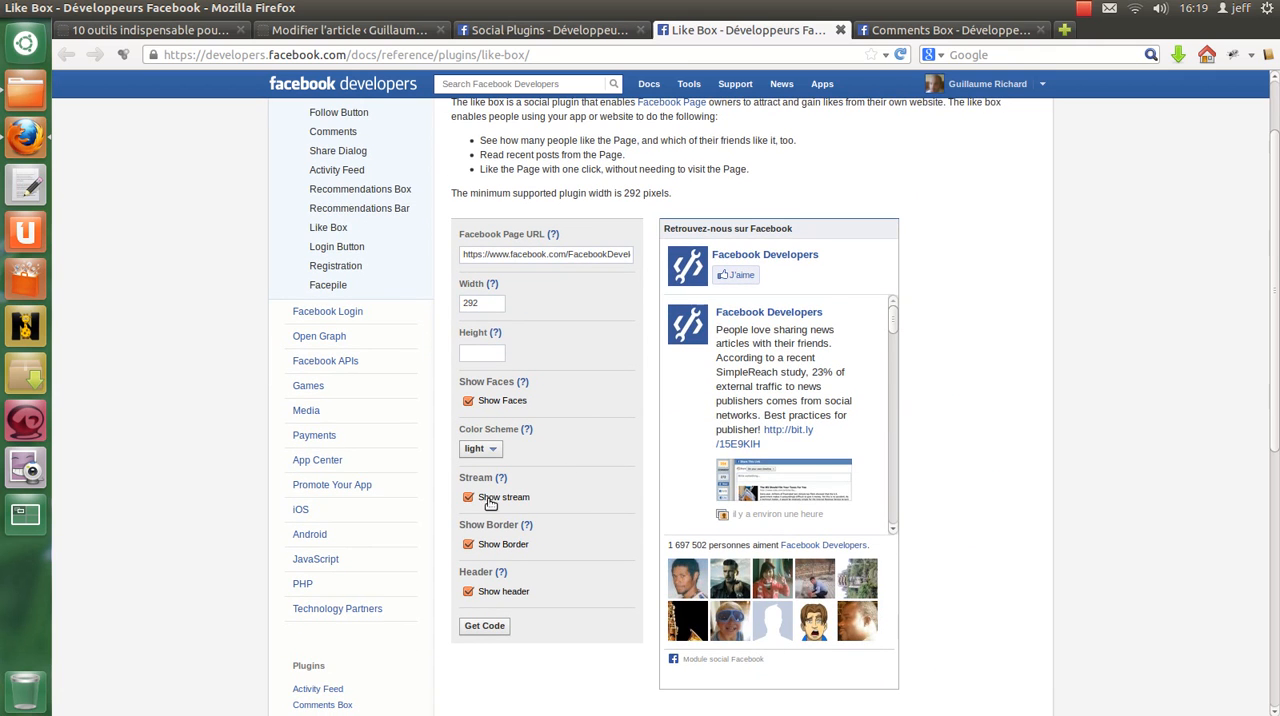
pyautogui.click(468, 497)
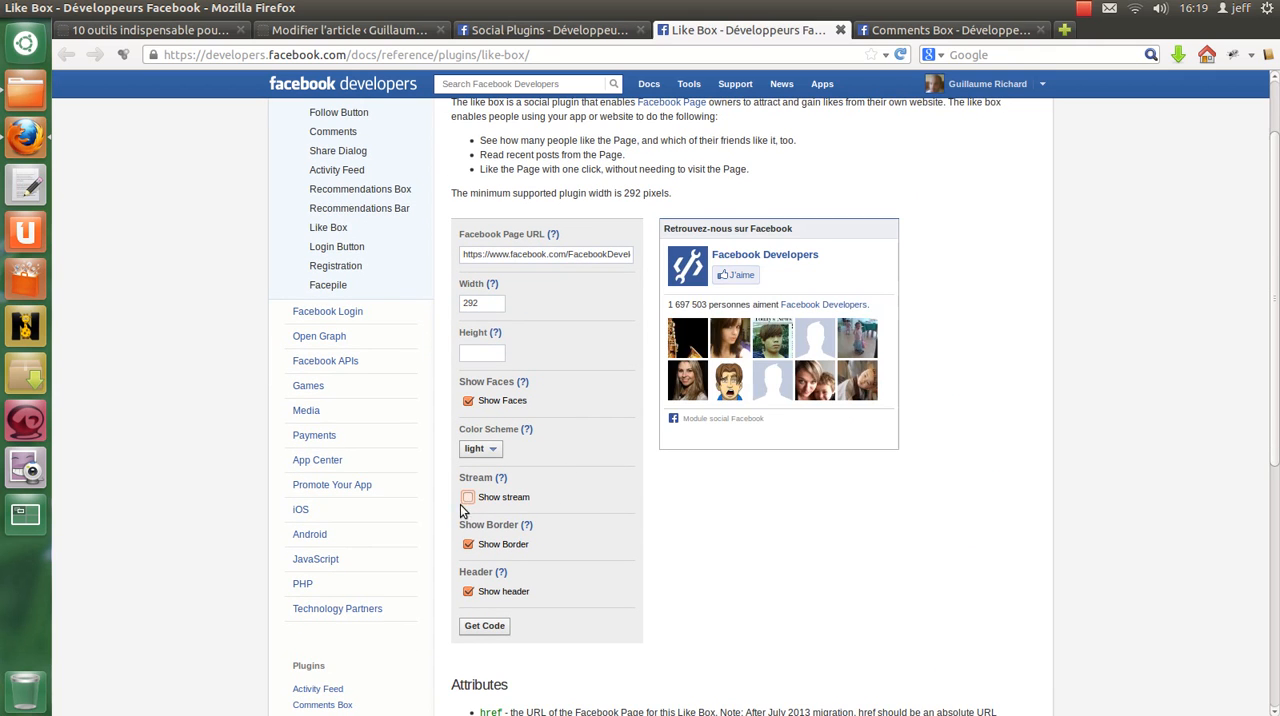
pyautogui.click(467, 498)
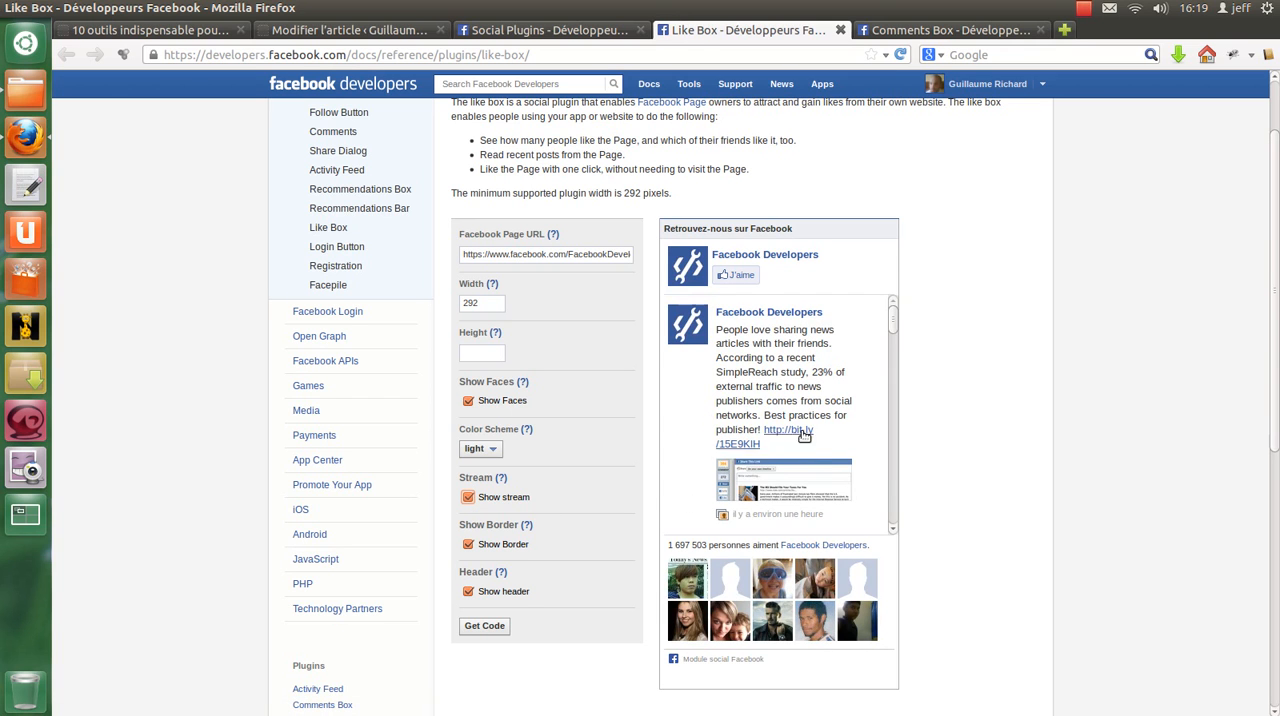
pyautogui.moveTo(503, 480)
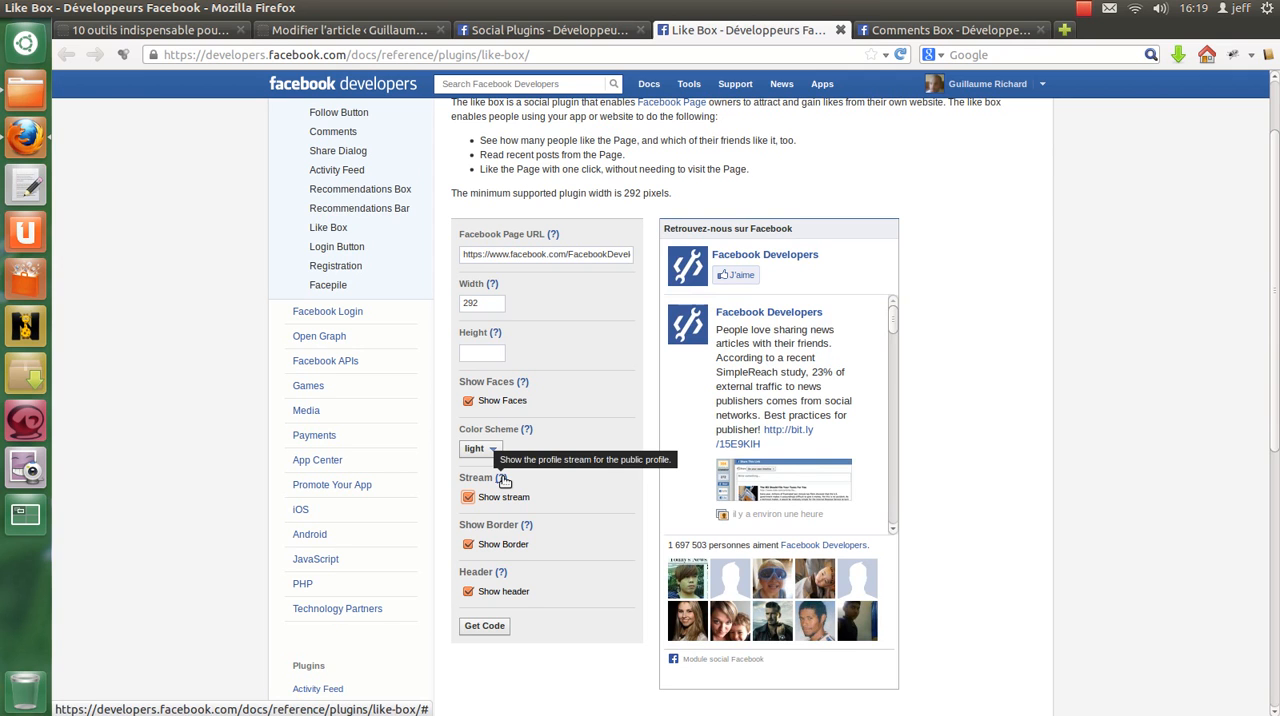
pyautogui.click(503, 480)
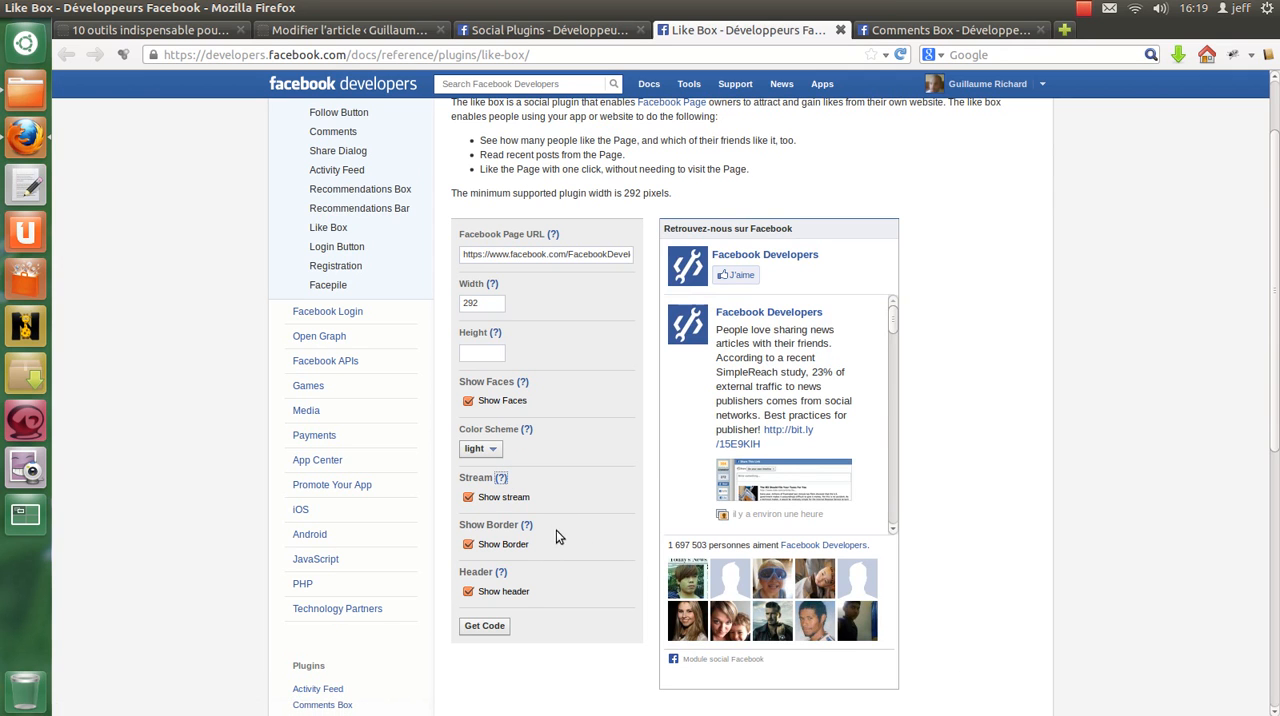
pyautogui.click(527, 526)
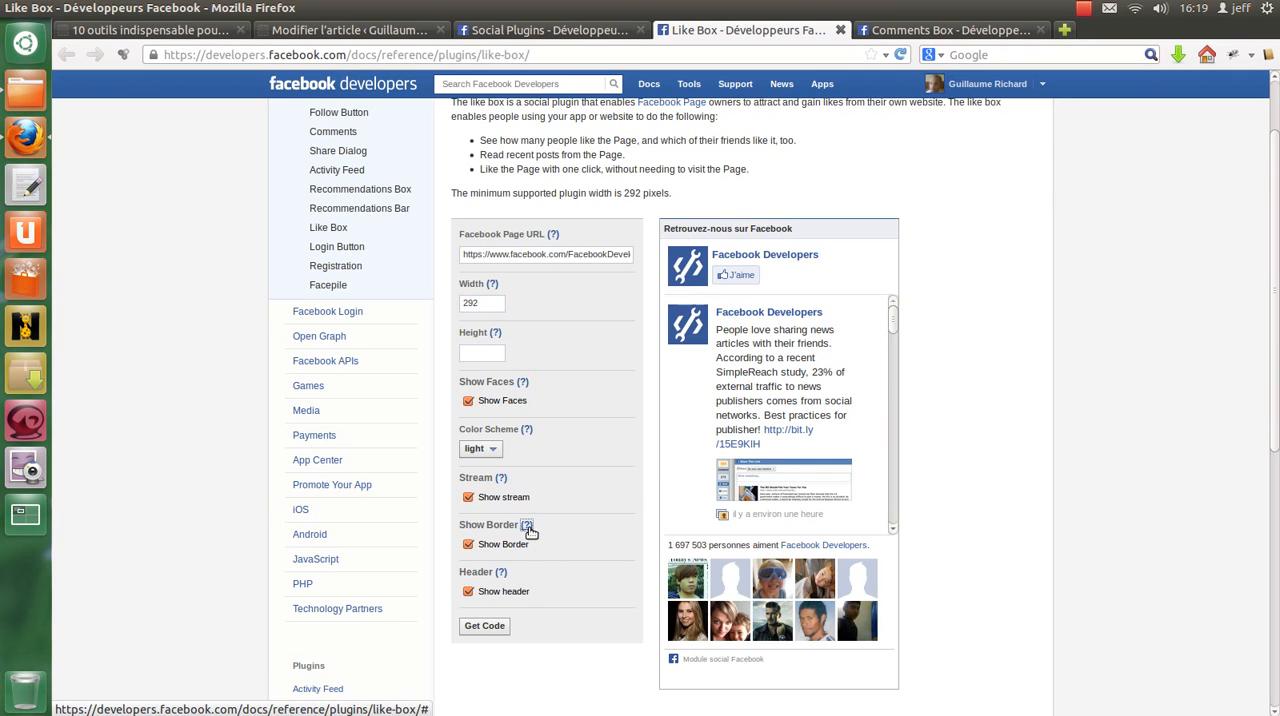
# Step: Turn the Like Box's Show Border option off and back on to compare the preview, and turn off Show header
pyautogui.click(468, 544)
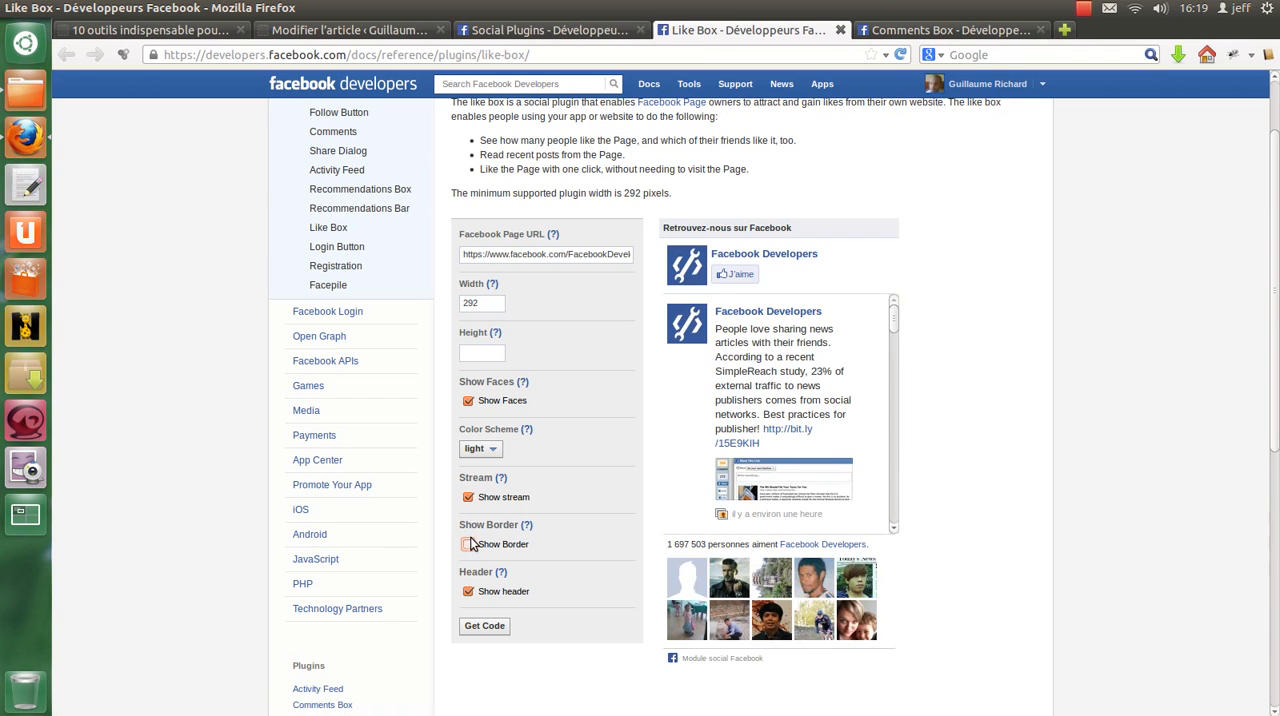
pyautogui.click(468, 545)
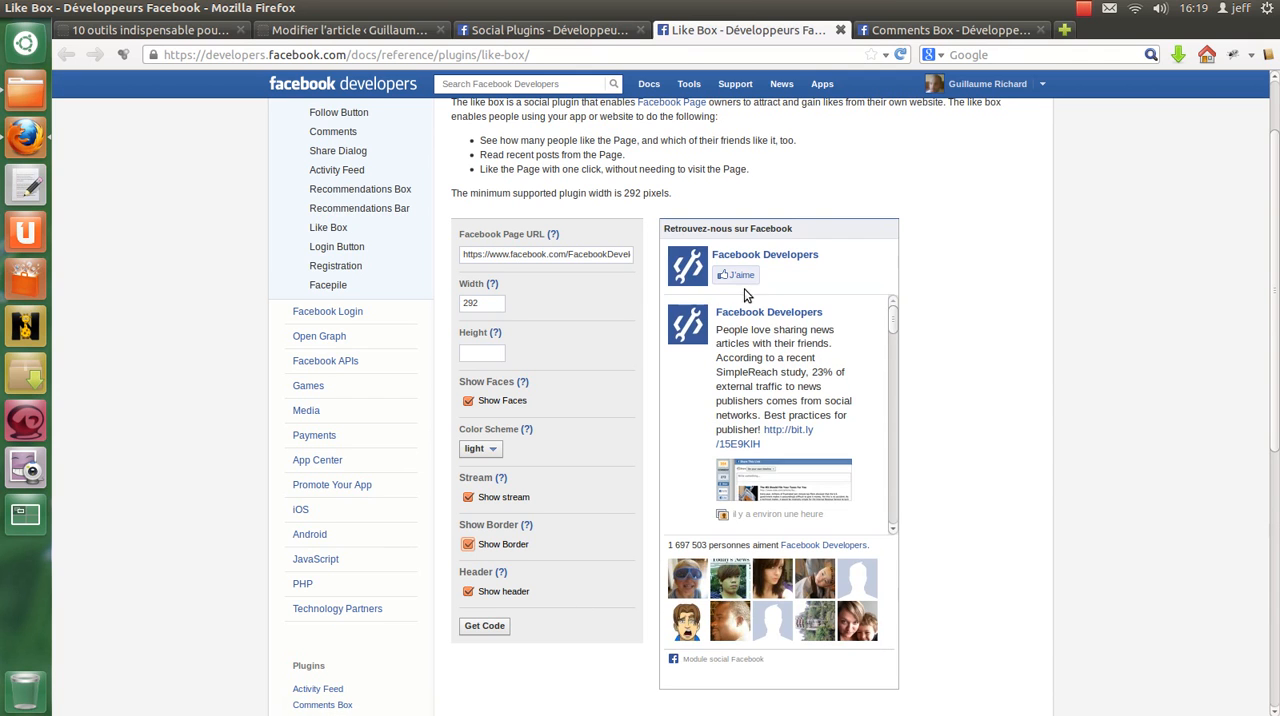
pyautogui.moveTo(668, 228); pyautogui.dragTo(806, 231)
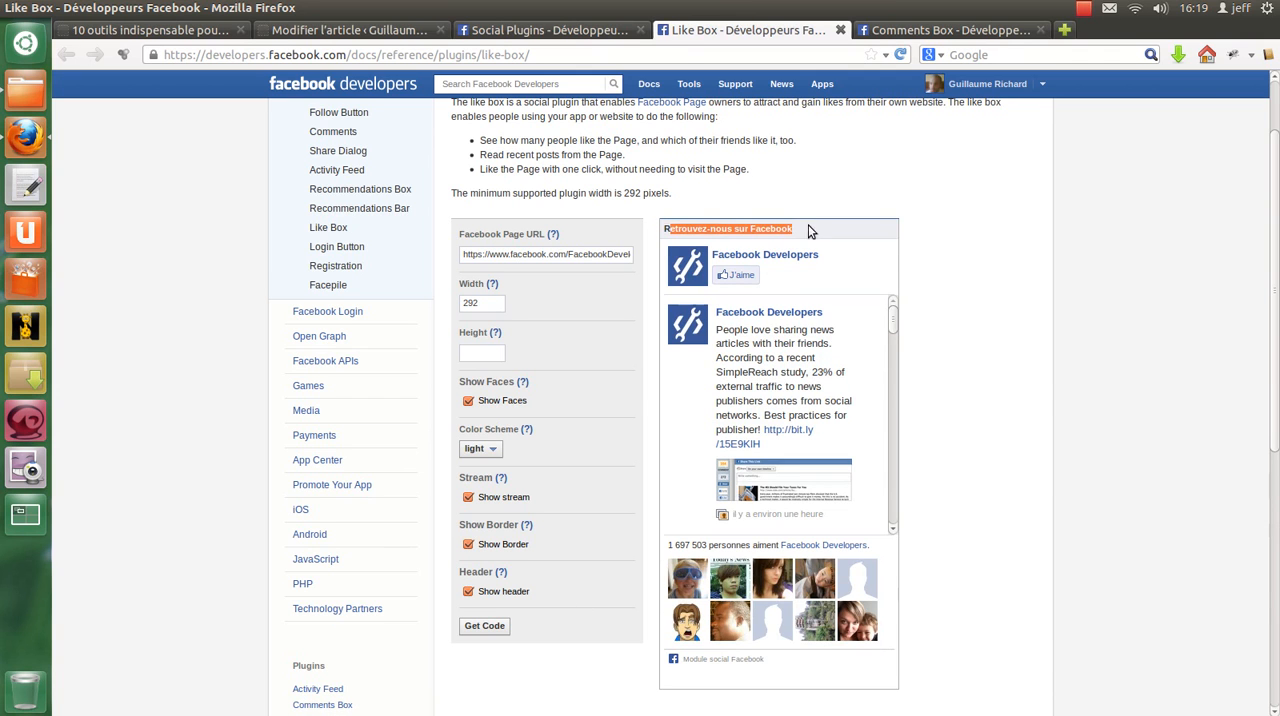
pyautogui.click(468, 592)
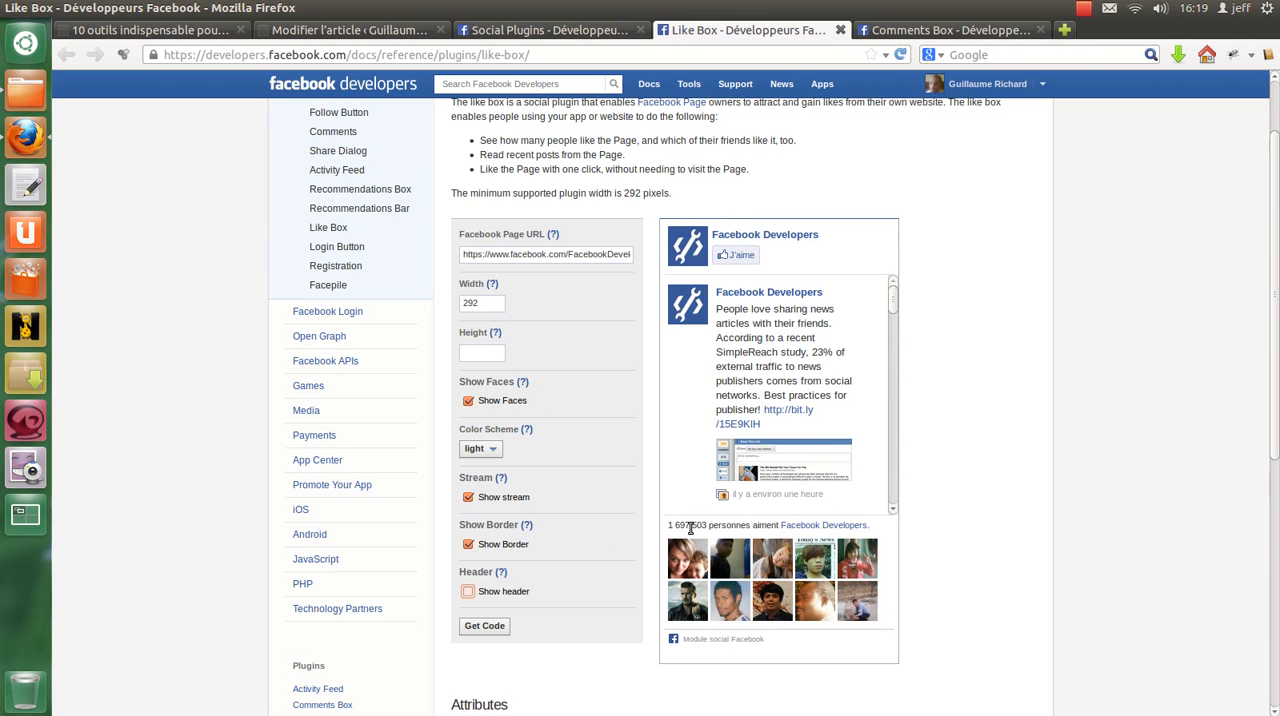
# Step: Turn off Show Faces and Show stream for the Like Box to examine the reduced preview
pyautogui.moveTo(668, 525); pyautogui.dragTo(866, 618)
pyautogui.click(468, 400)
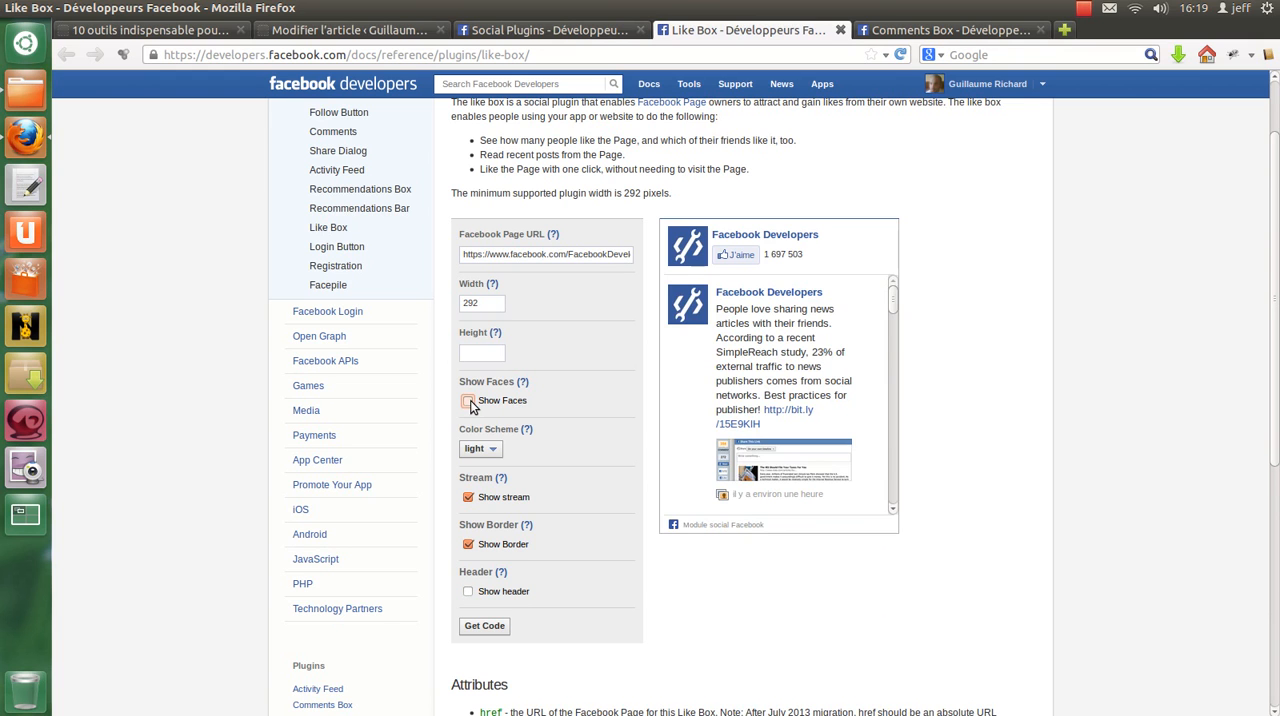
pyautogui.click(468, 497)
pyautogui.scroll(2, 770, 330)
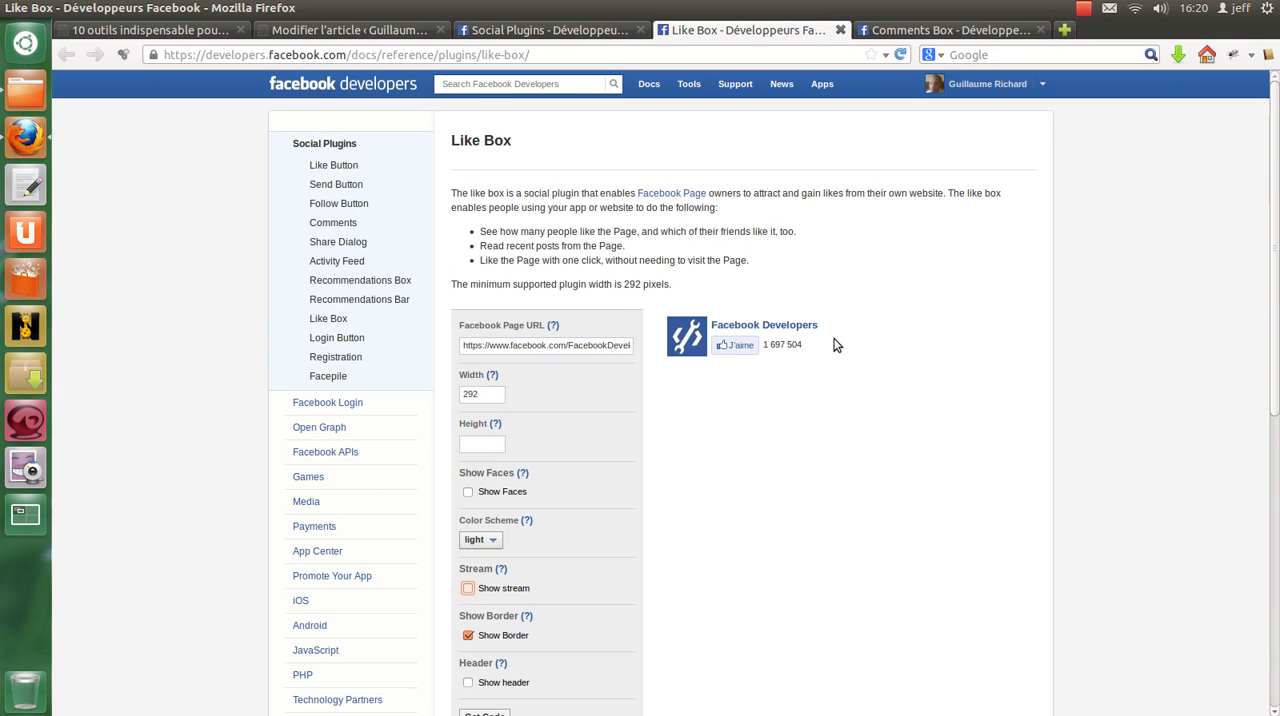
# Step: Close the Like Box and Comments Box documentation tabs and look over the Login Button and other entries in the Social Plugins list
pyautogui.click(838, 29)
pyautogui.click(839, 29)
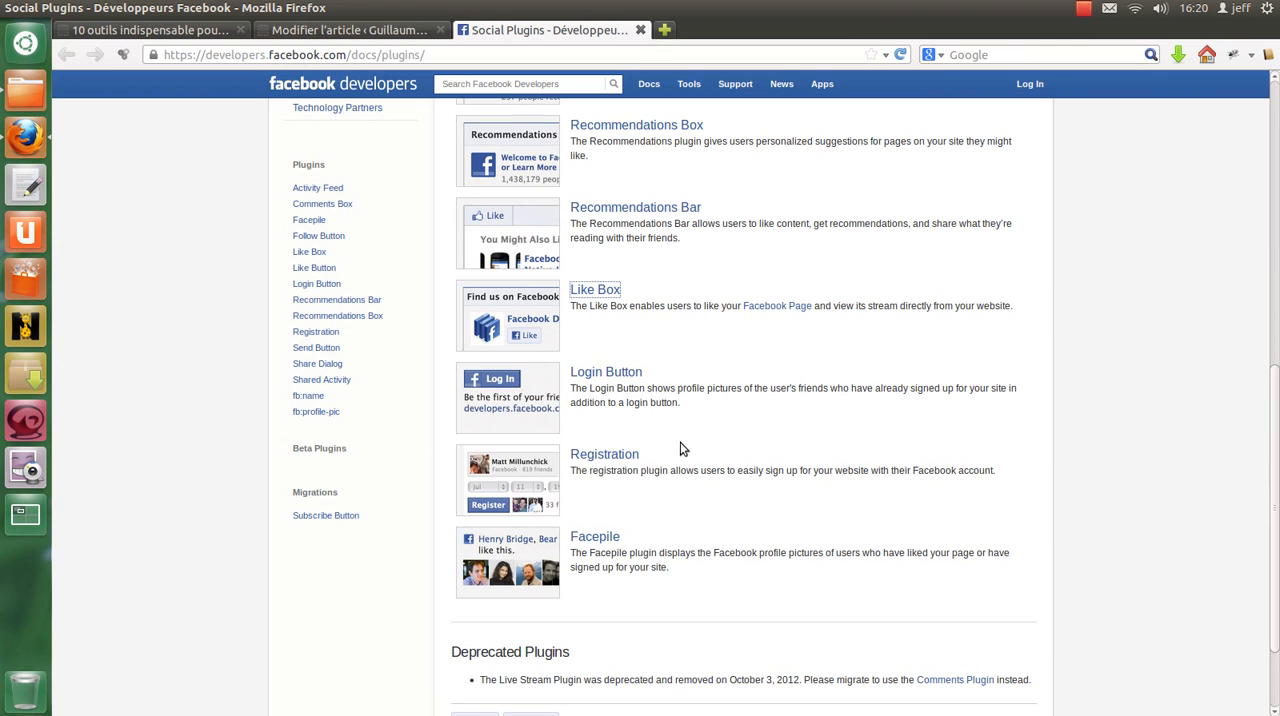
pyautogui.moveTo(648, 373); pyautogui.dragTo(569, 372)
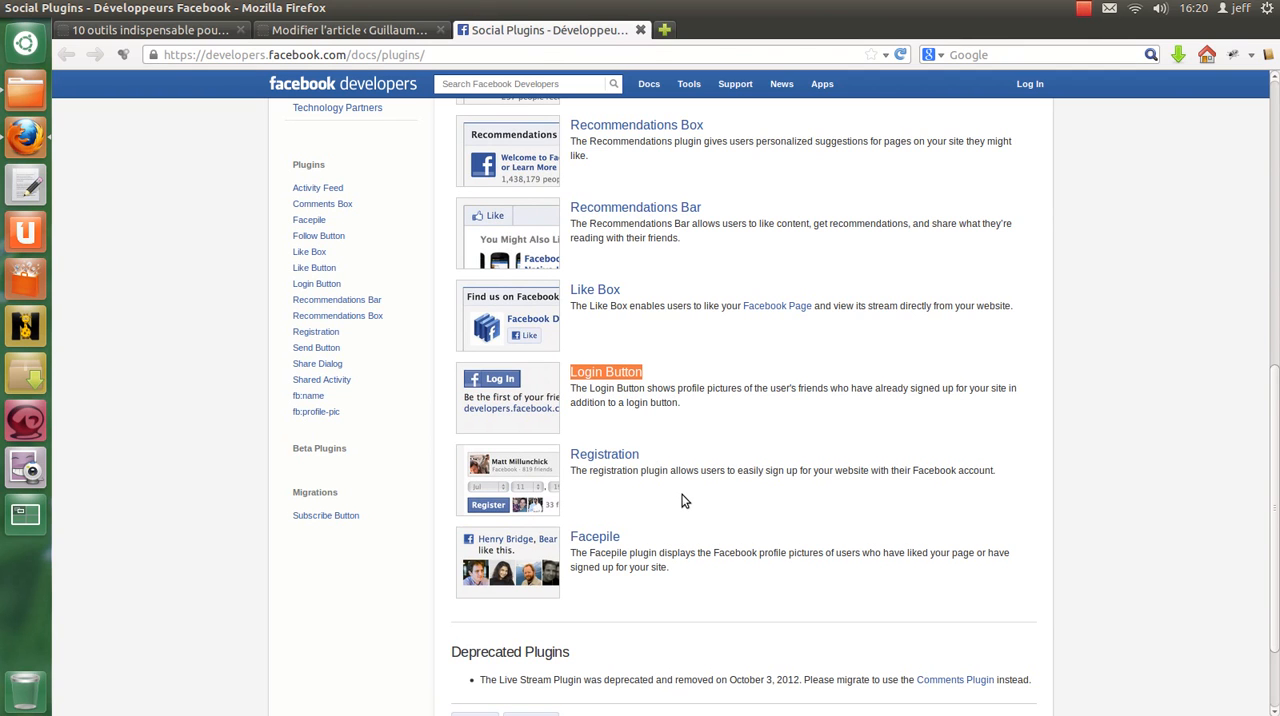
pyautogui.scroll(5, 717, 397)
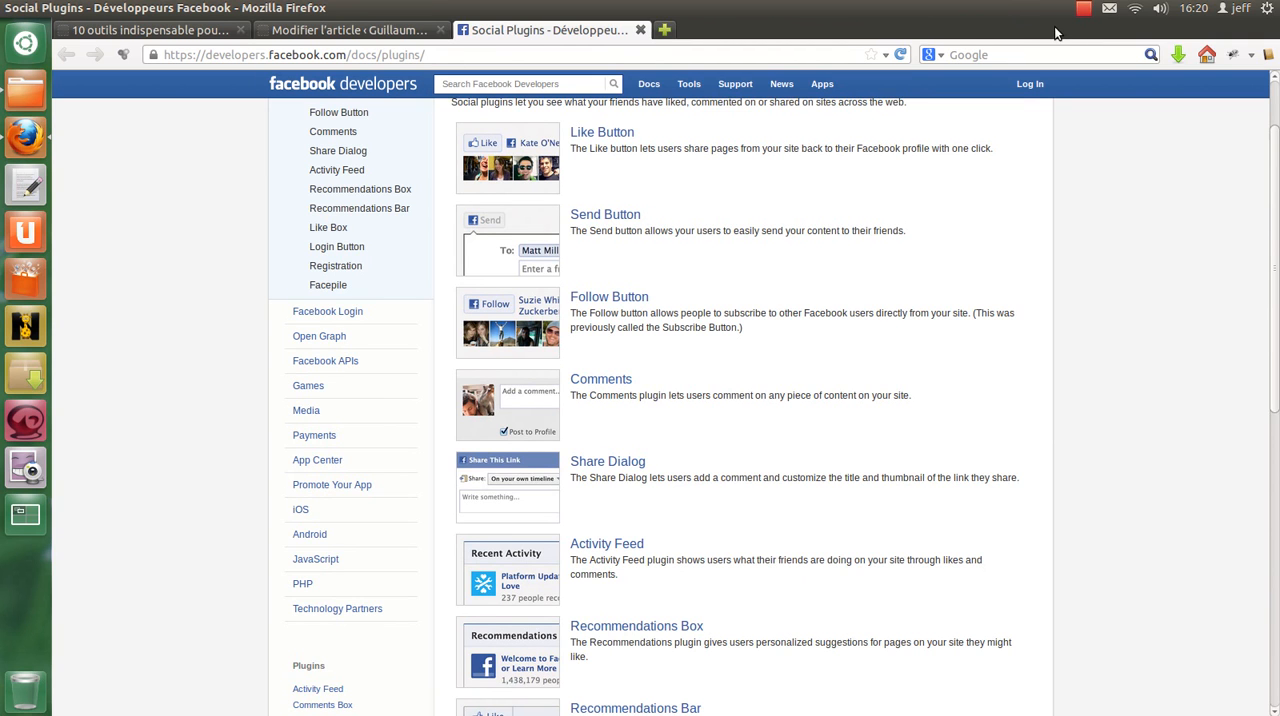
pyautogui.click(1084, 11)
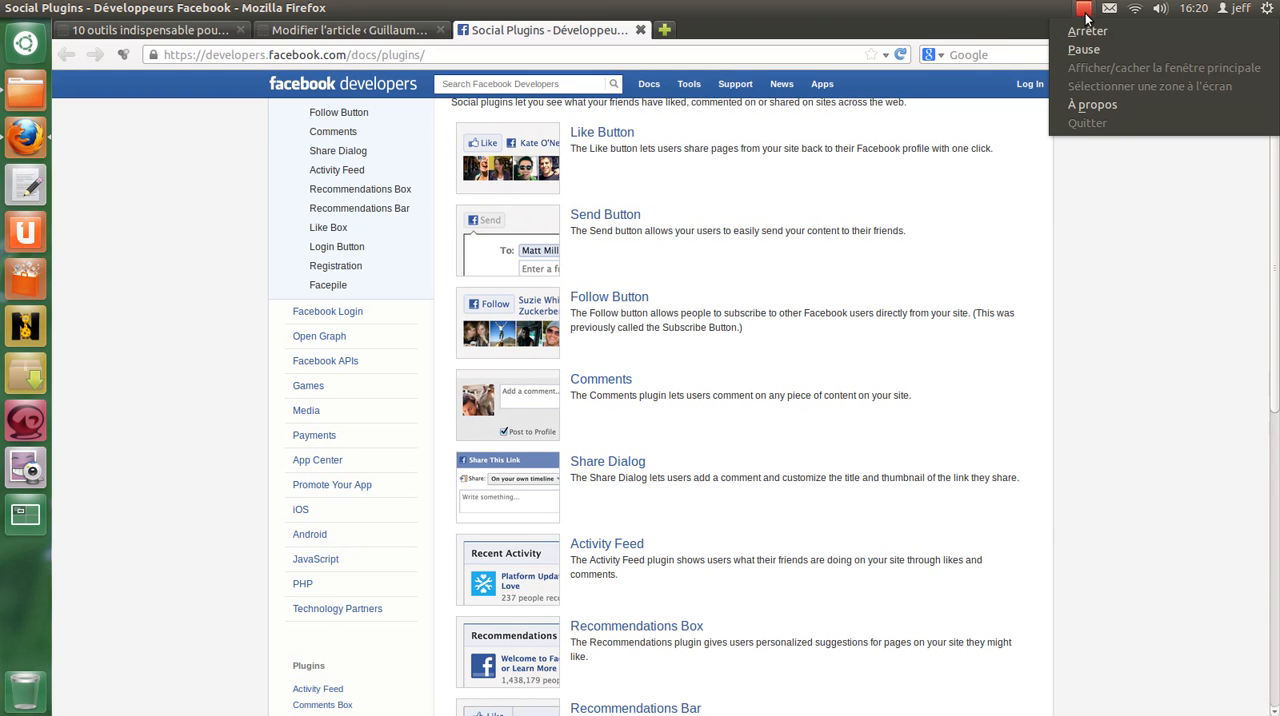